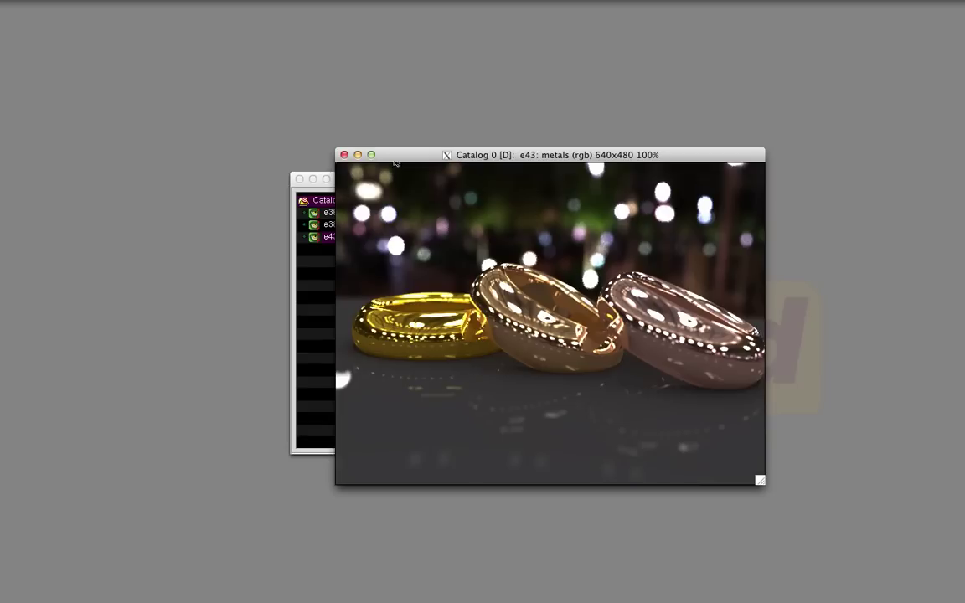
# Move the metals render aside so all three catalog entries show, then switch applications.
pyautogui.moveTo(399, 157); pyautogui.dragTo(427, 158)
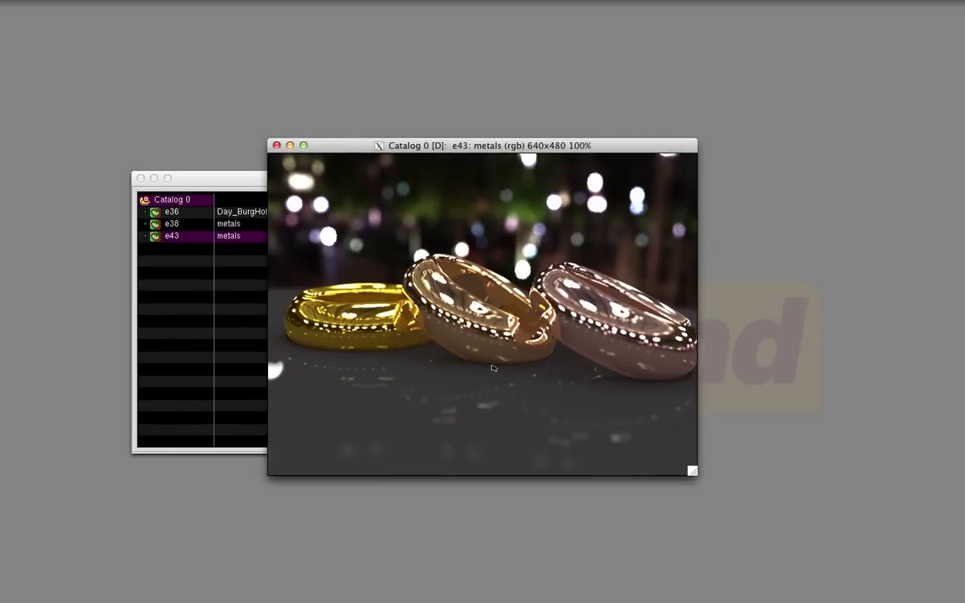
pyautogui.press('super+Tab')
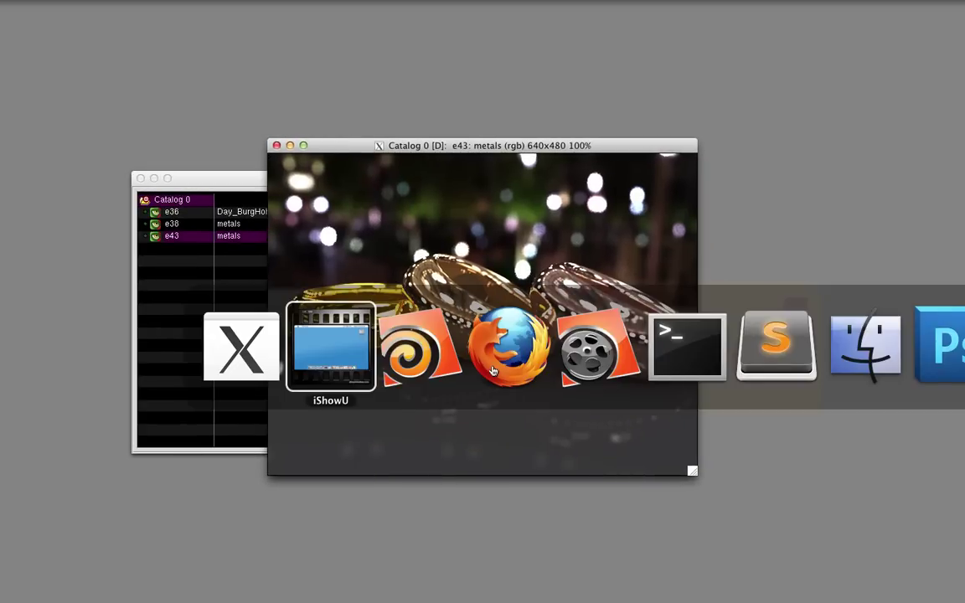
# In Houdini, show /out as a node list and select the Beauty output.
pyautogui.press('super+Tab')
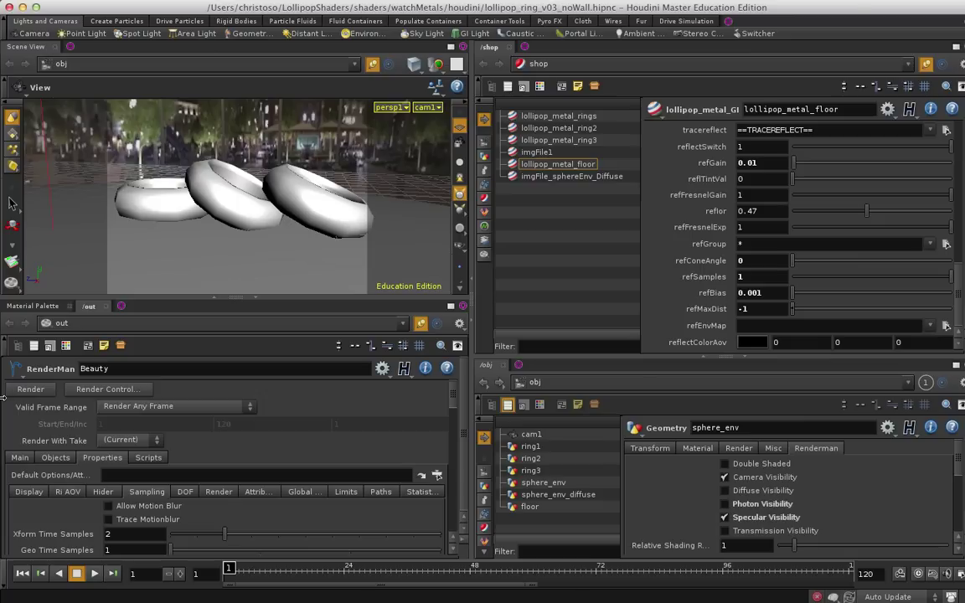
pyautogui.moveTo(1, 407)
pyautogui.mouseDown()
pyautogui.moveTo(23, 408)
pyautogui.moveTo(1, 407)
pyautogui.mouseUp()
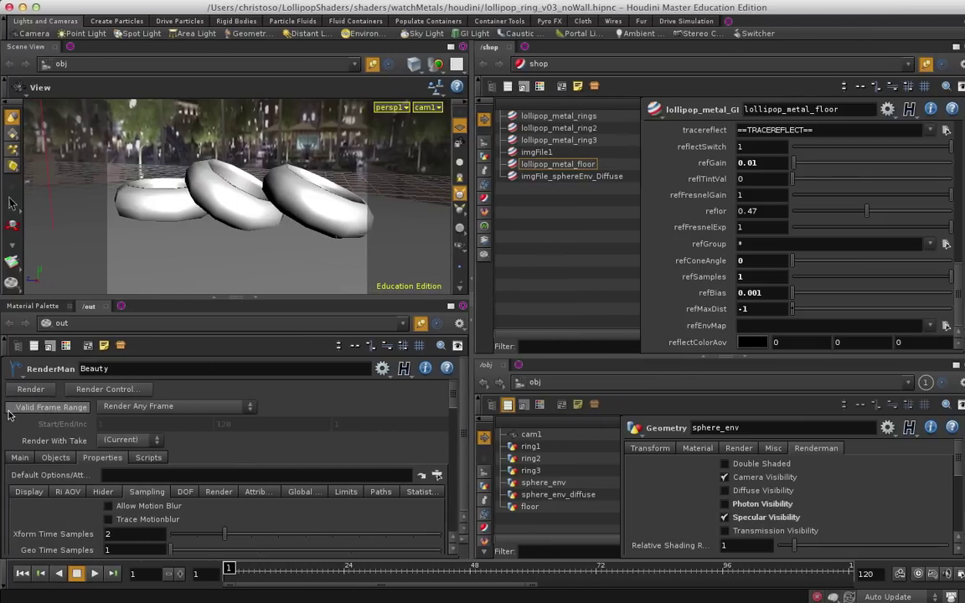
pyautogui.press('p')
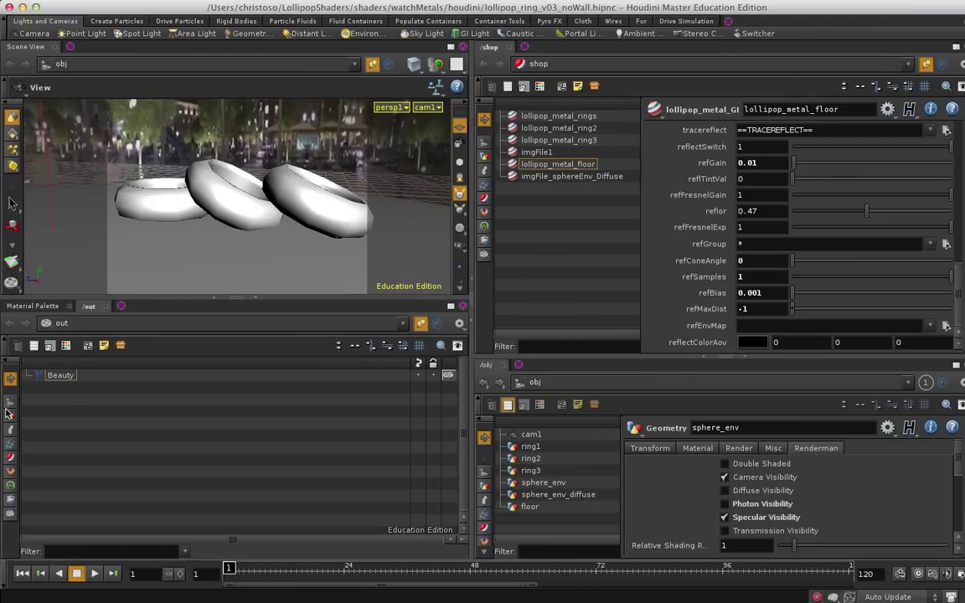
pyautogui.click(60, 377)
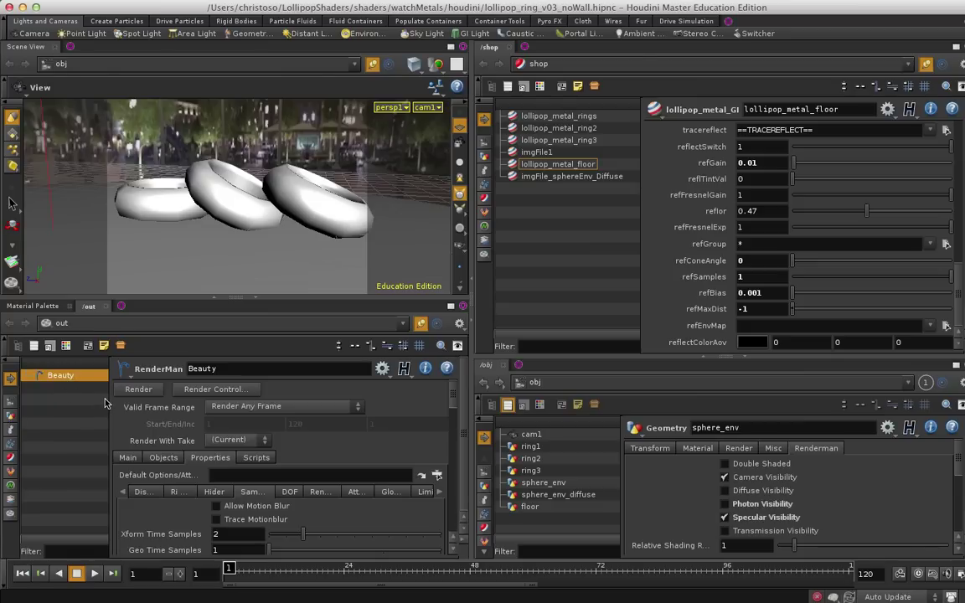
pyautogui.moveTo(109, 404); pyautogui.dragTo(95, 404)
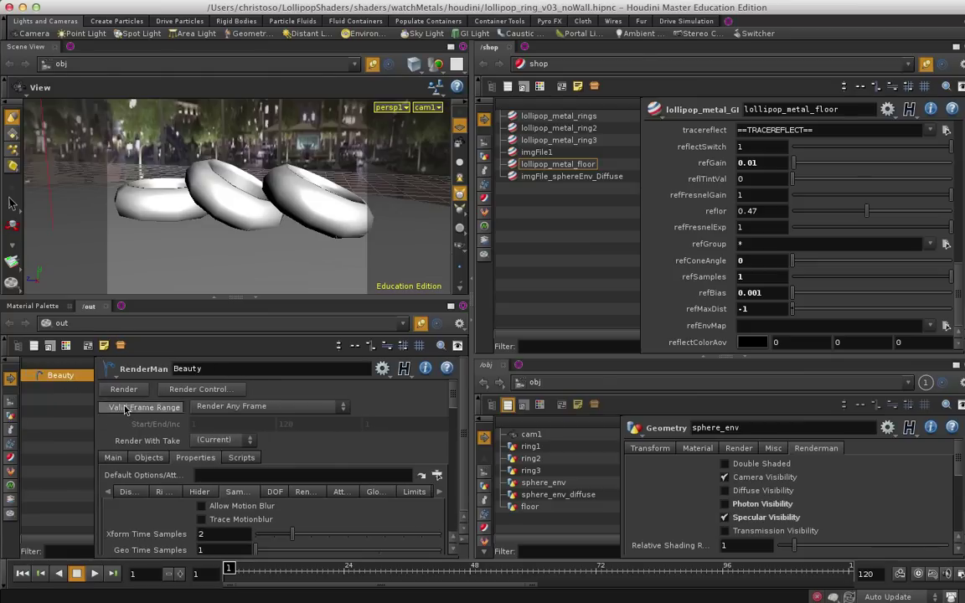
# Browse Beauty's Properties tabs, ending on Display settings (framebuffer, 640×480).
pyautogui.click(112, 458)
pyautogui.scroll(-5, 163, 411)
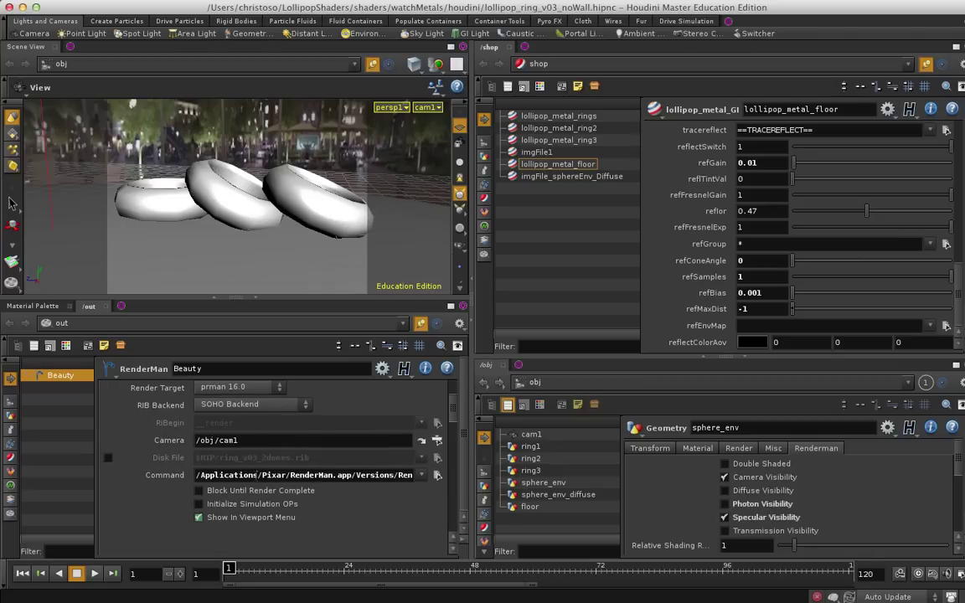
pyautogui.scroll(3, 184, 426)
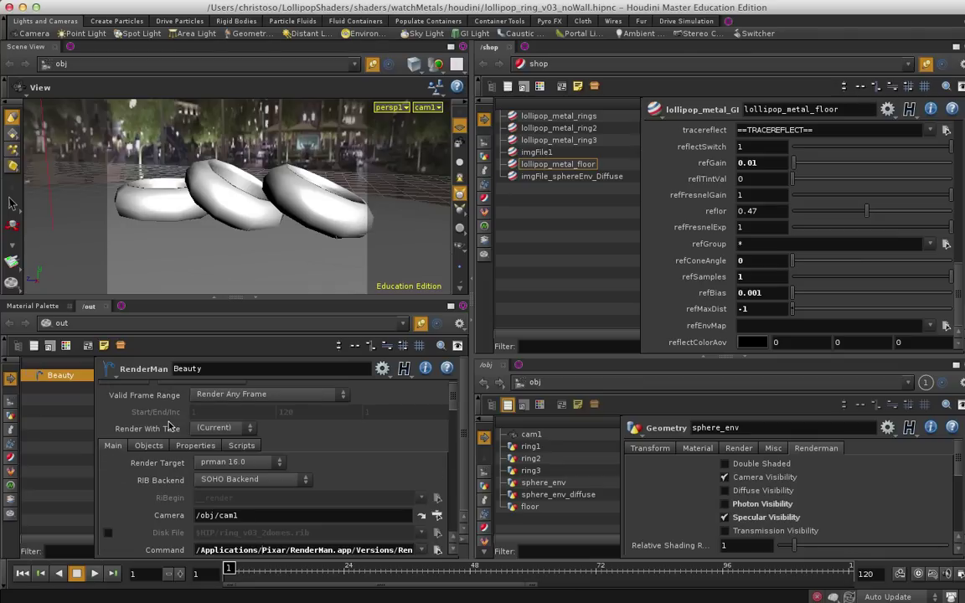
pyautogui.click(195, 445)
pyautogui.scroll(-1, 198, 452)
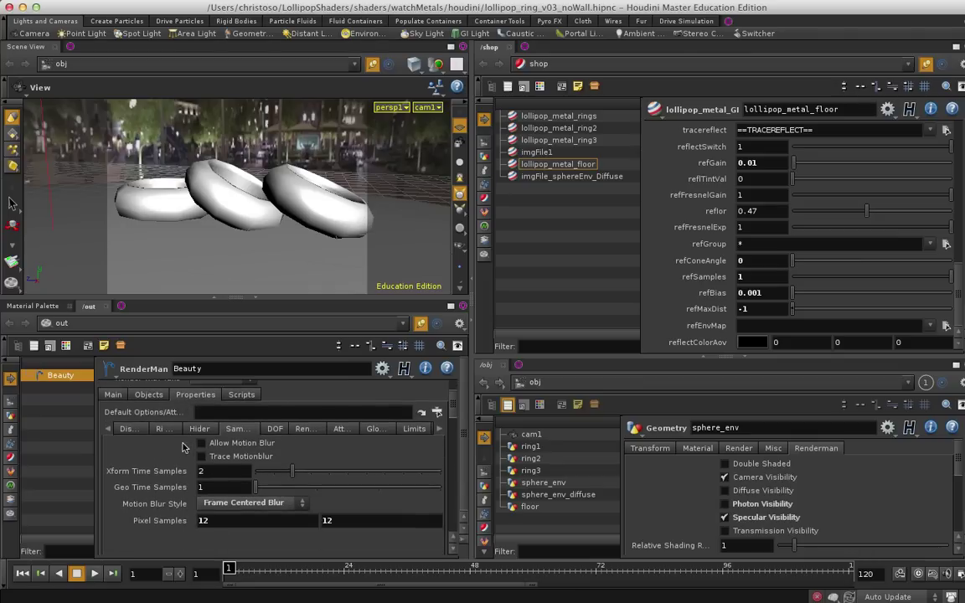
pyautogui.click(126, 429)
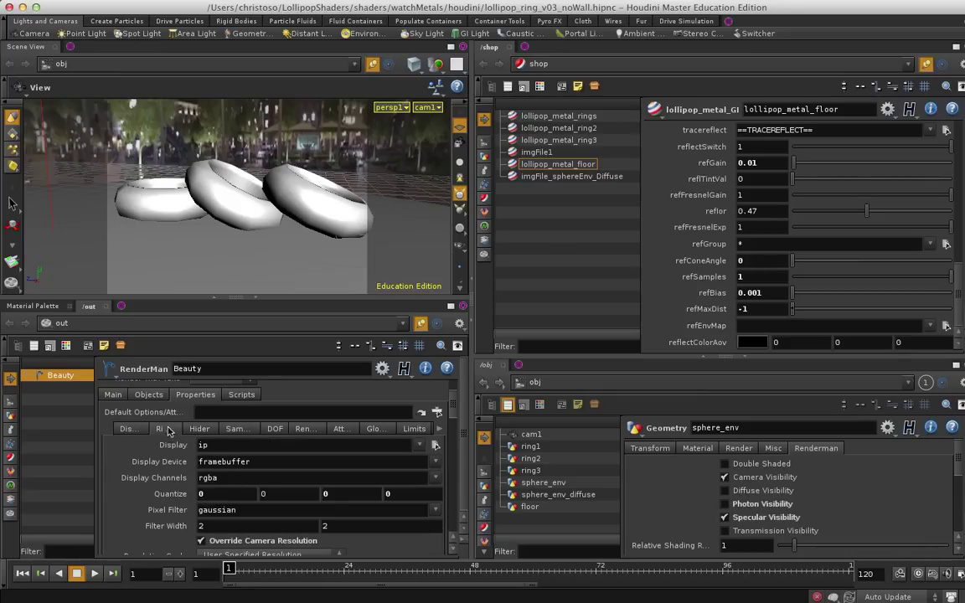
pyautogui.click(237, 429)
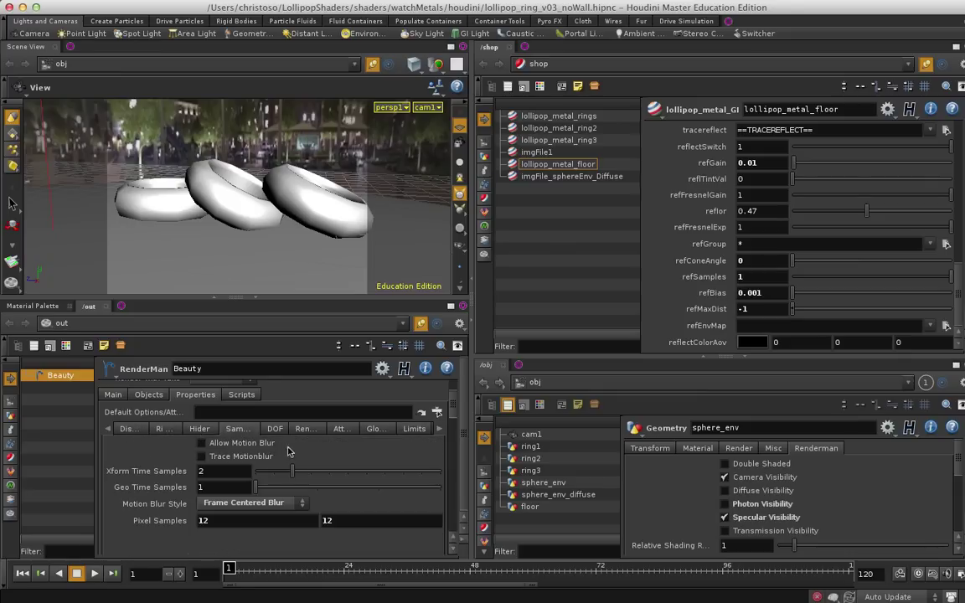
pyautogui.click(108, 429)
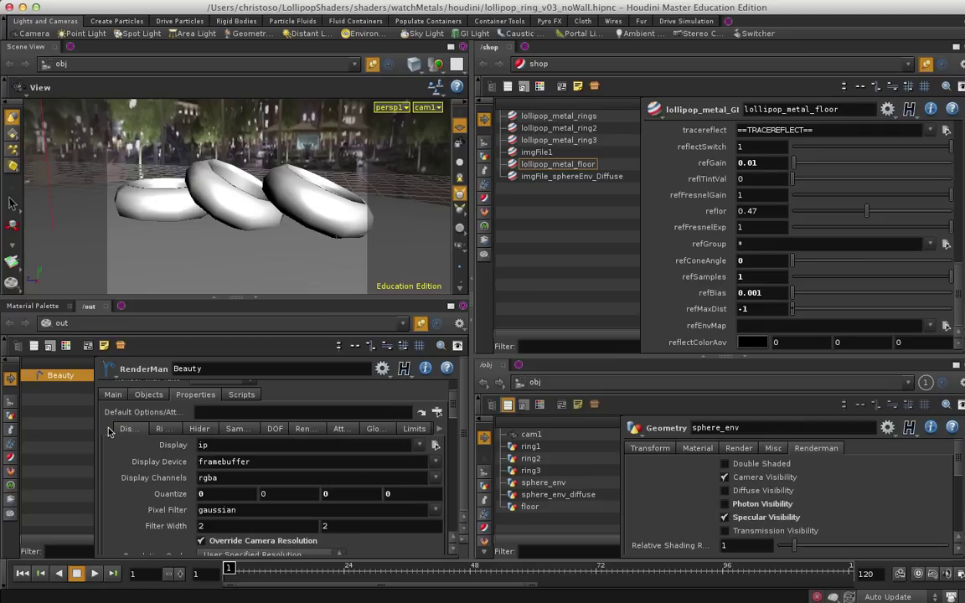
pyautogui.scroll(-1, 108, 431)
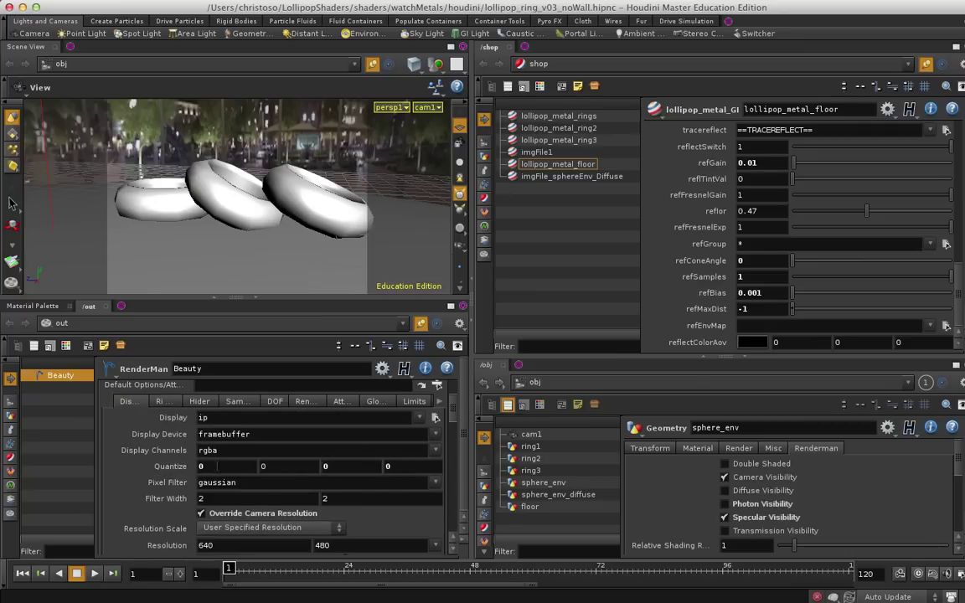
pyautogui.scroll(-2, 217, 466)
# Set the Beauty output's Pixel Samples to 8 by 8 in the Sampling tab.
pyautogui.scroll(5, 167, 470)
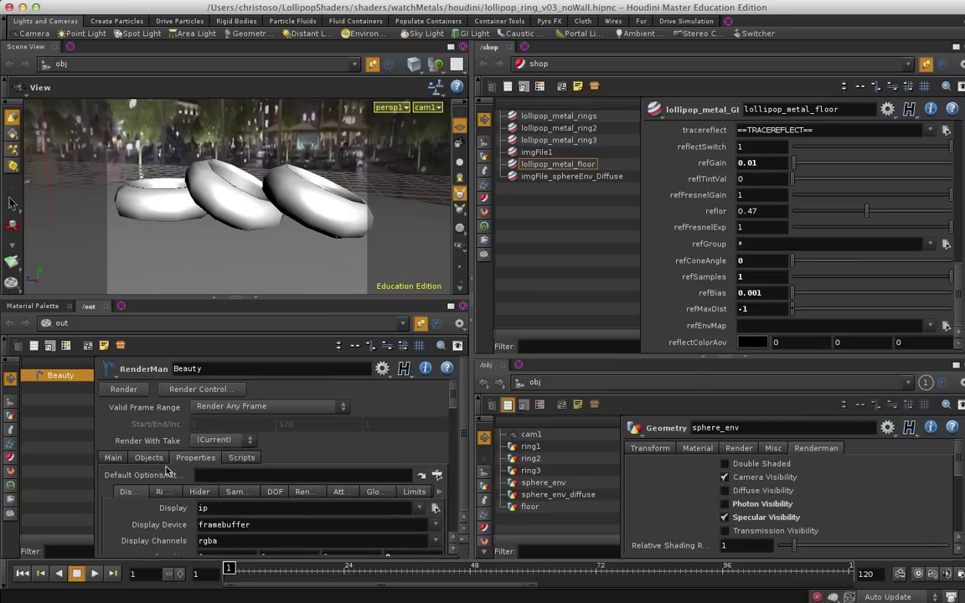
pyautogui.click(199, 492)
pyautogui.scroll(-1, 193, 453)
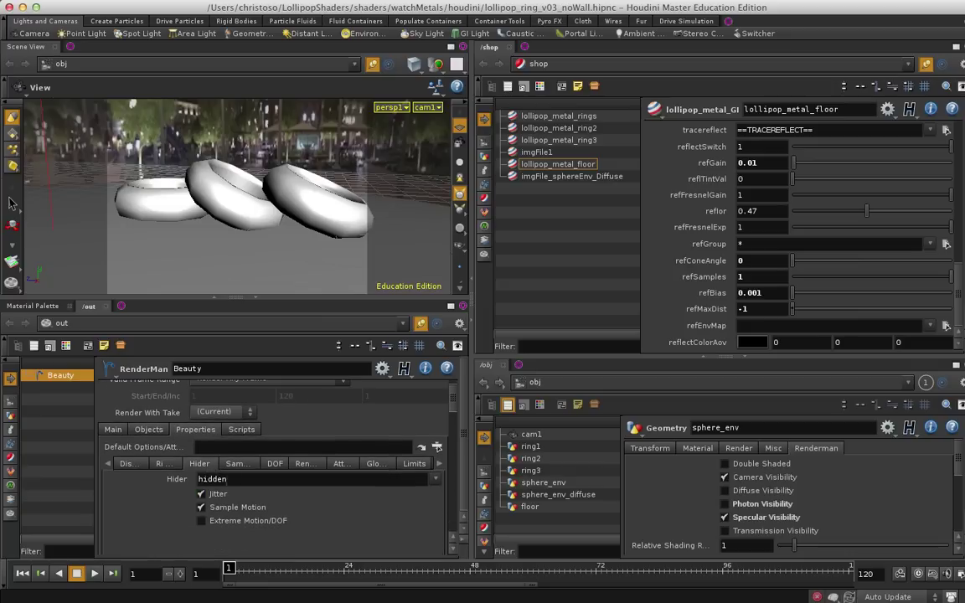
pyautogui.click(235, 463)
pyautogui.scroll(-3, 214, 482)
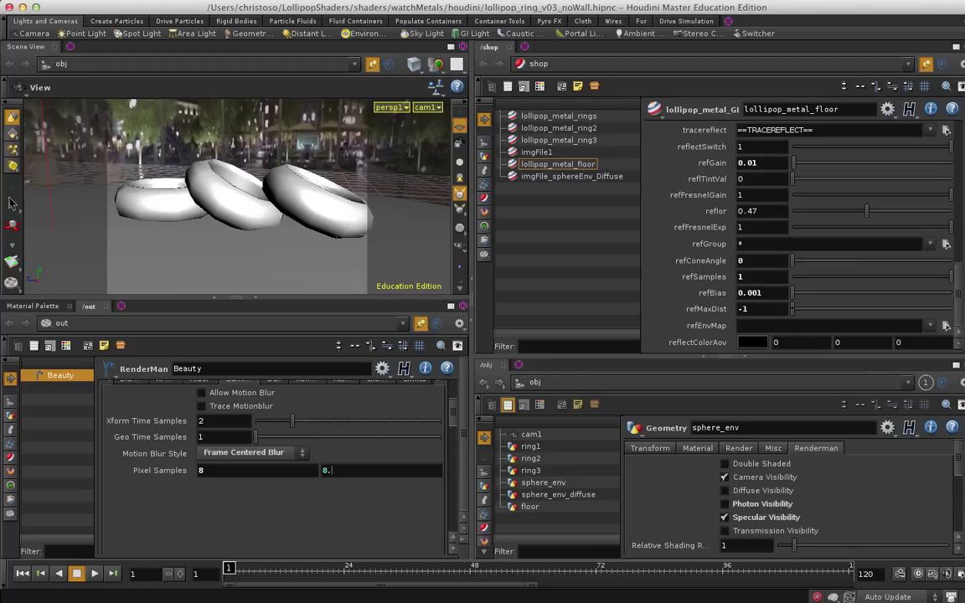
pyautogui.scroll(4, 225, 423)
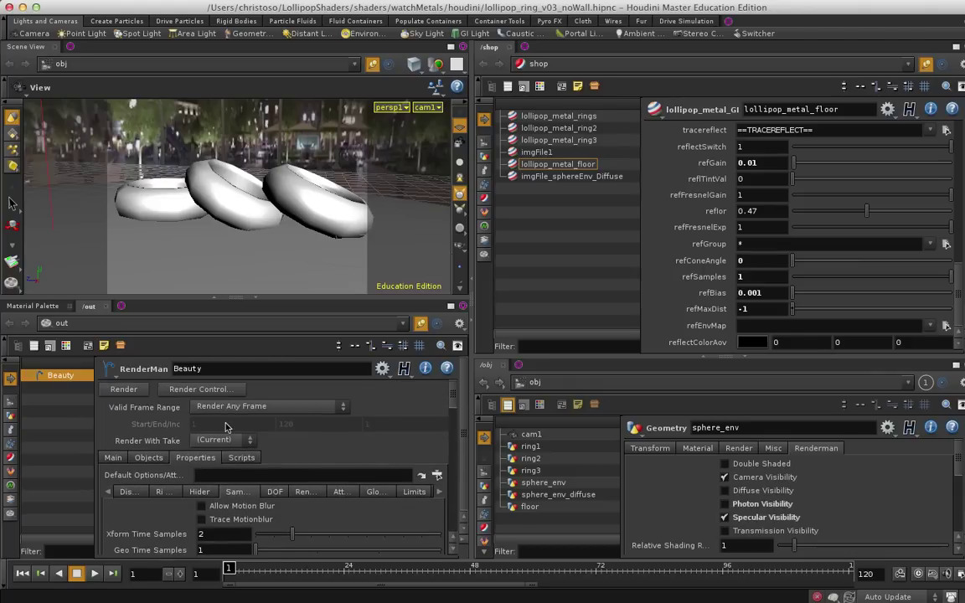
# Review the DOF, Rendering and Attributes render settings.
pyautogui.click(281, 495)
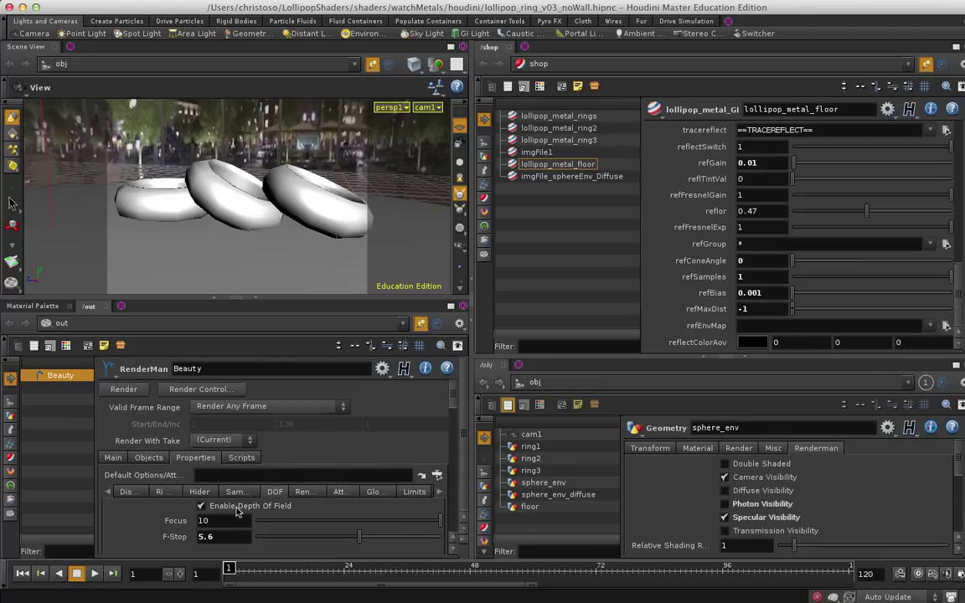
pyautogui.scroll(-1, 251, 494)
pyautogui.click(303, 479)
pyautogui.scroll(-3, 336, 487)
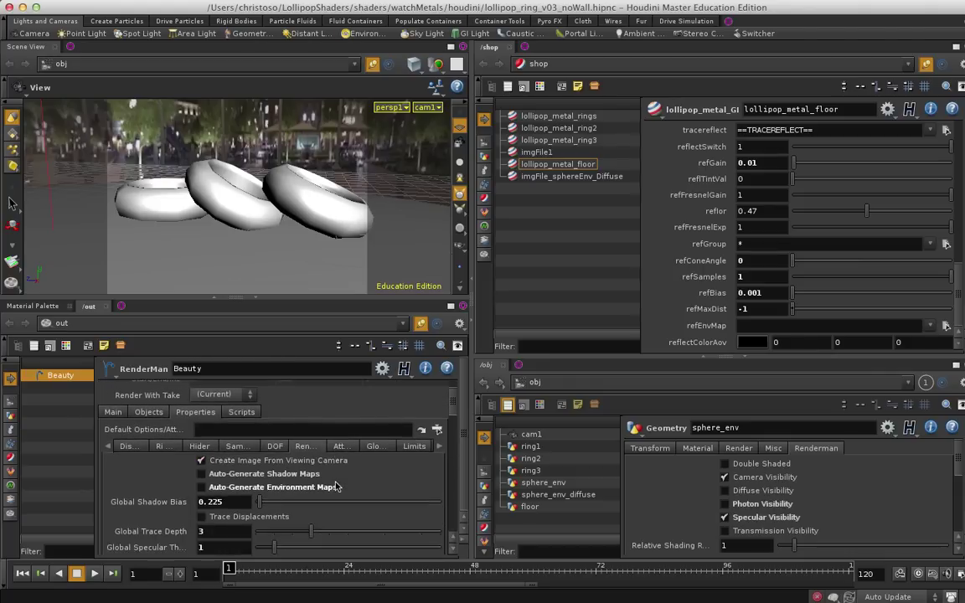
pyautogui.scroll(-1, 336, 487)
pyautogui.scroll(-2, 336, 487)
pyautogui.scroll(-4, 336, 487)
pyautogui.scroll(7, 336, 487)
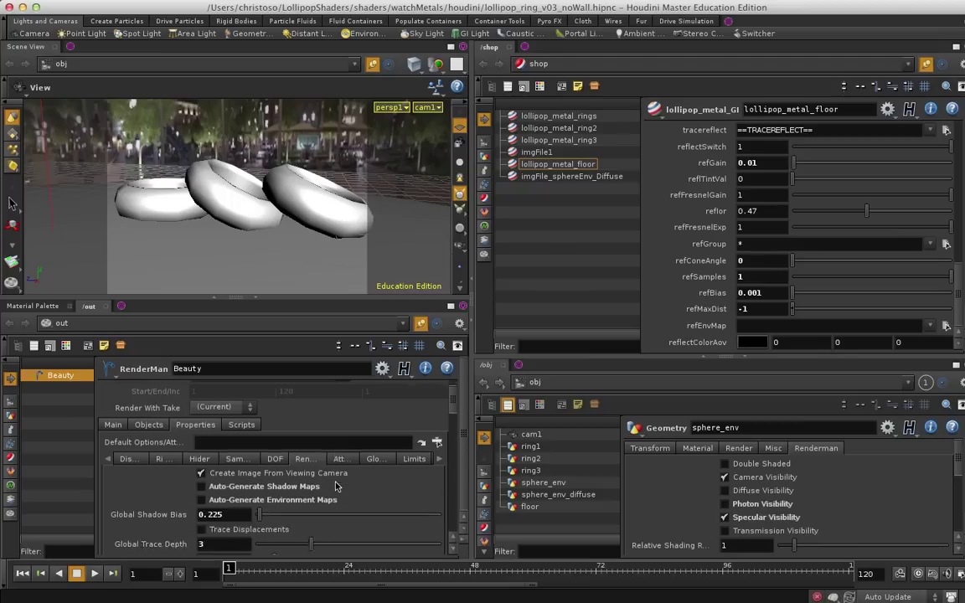
pyautogui.scroll(1, 336, 486)
pyautogui.click(336, 486)
pyautogui.scroll(-1, 283, 447)
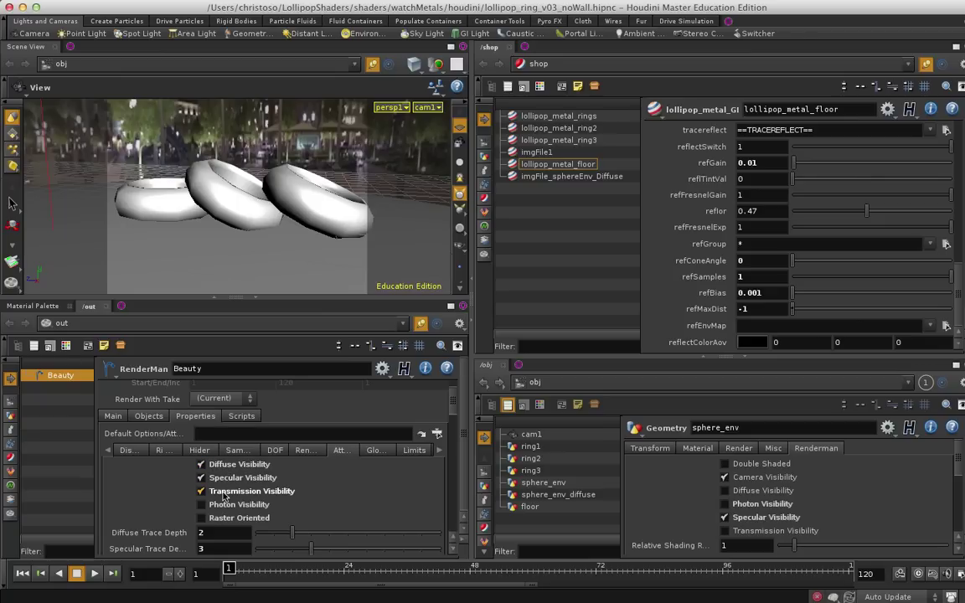
# Review the Global, Limits, Statistics and Paths settings, then return to DOF.
pyautogui.click(372, 450)
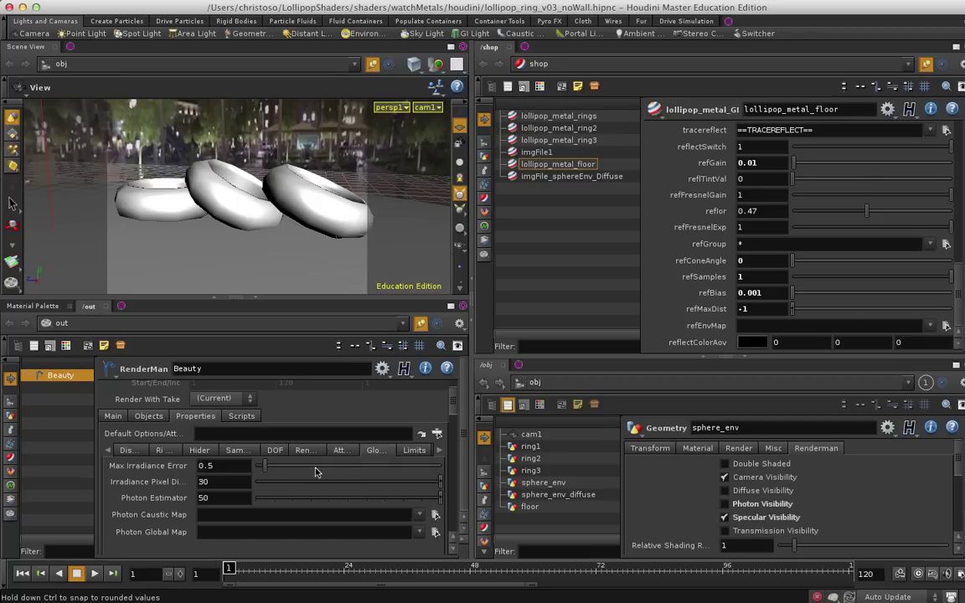
pyautogui.click(412, 451)
pyautogui.click(439, 450)
pyautogui.click(439, 450)
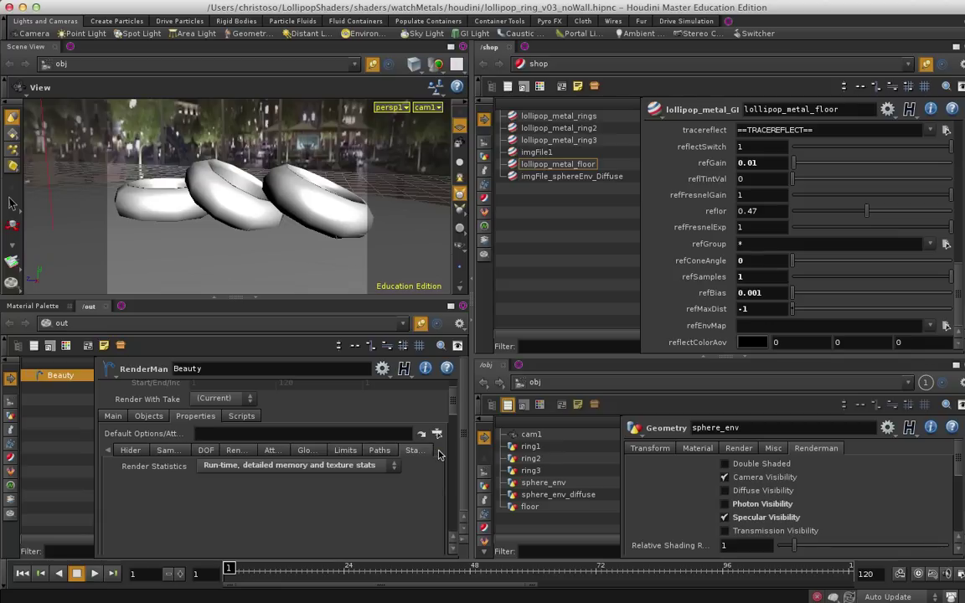
pyautogui.click(377, 450)
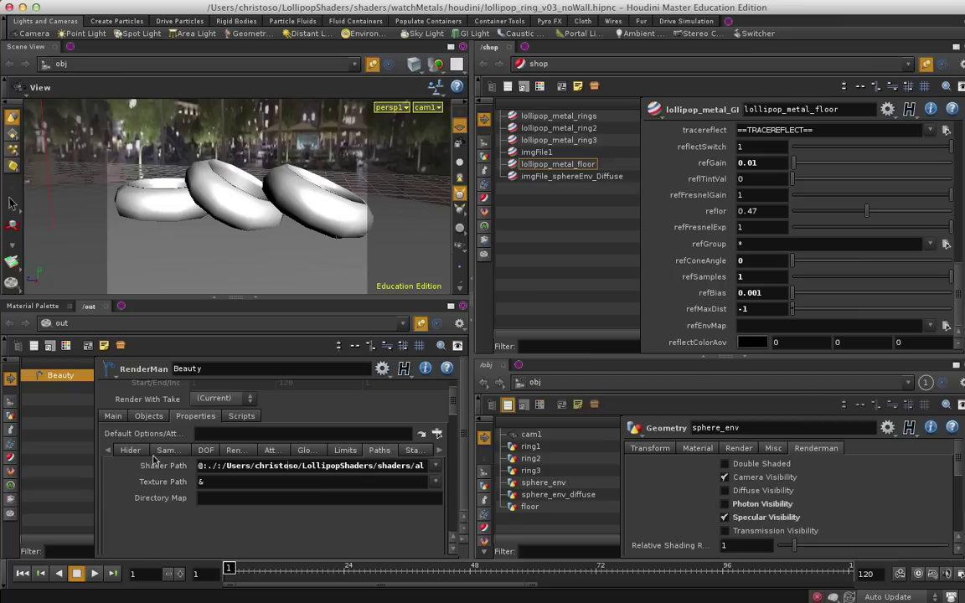
pyautogui.click(107, 451)
pyautogui.click(107, 451)
pyautogui.click(107, 451)
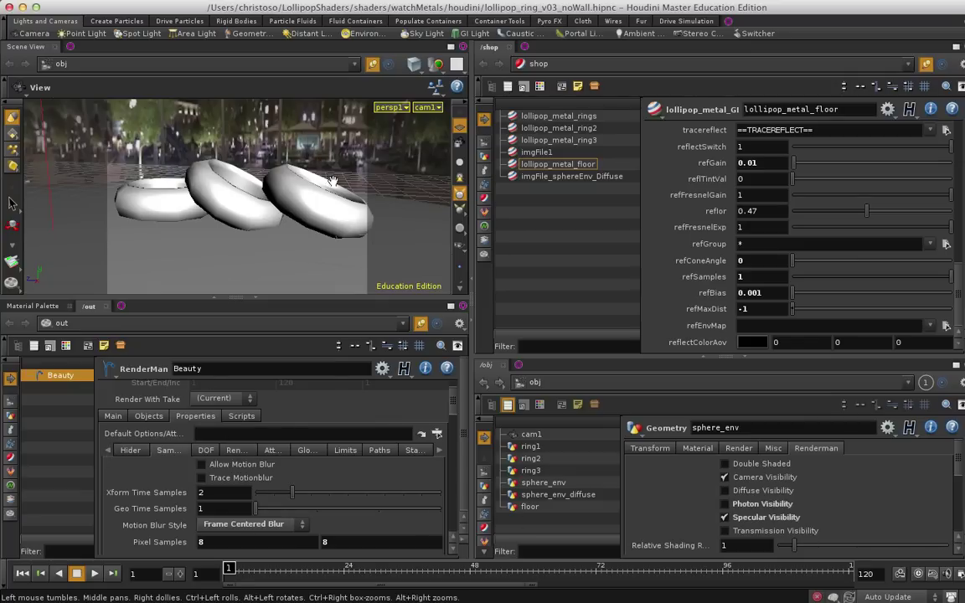
# Select ring1, ring3 and sphere_env, then maximize the Scene View.
pyautogui.click(529, 447)
pyautogui.click(531, 459)
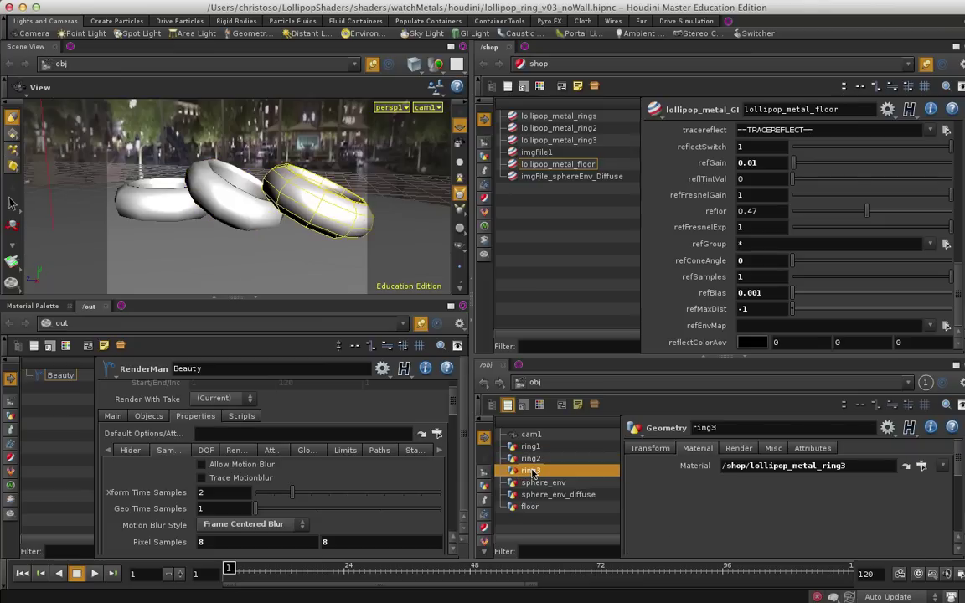
pyautogui.click(541, 482)
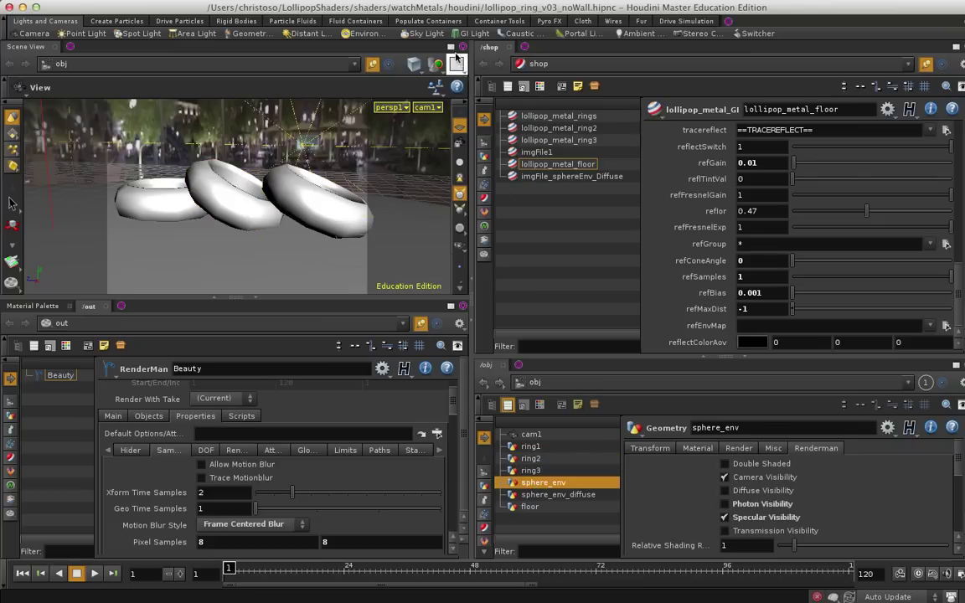
pyautogui.click(451, 46)
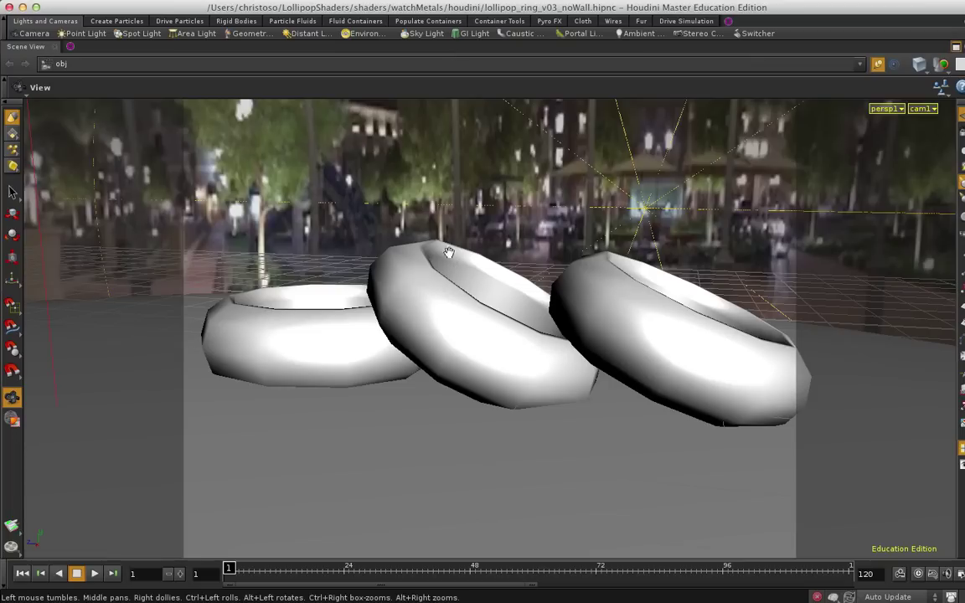
# Orbit and zoom out around the environment sphere.
pyautogui.moveTo(563, 210)
pyautogui.mouseDown()
pyautogui.moveTo(624, 232)
pyautogui.moveTo(615, 235)
pyautogui.mouseUp()
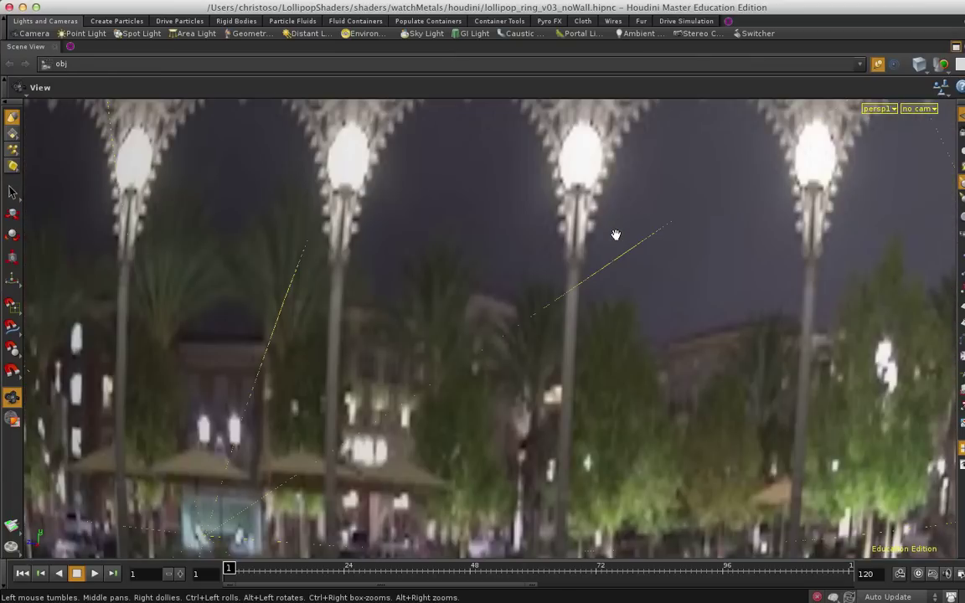
pyautogui.moveTo(616, 234); pyautogui.dragTo(565, 228, button='right')
pyautogui.moveTo(566, 228)
pyautogui.mouseDown()
pyautogui.moveTo(239, 237)
pyautogui.moveTo(259, 250)
pyautogui.moveTo(426, 260)
pyautogui.moveTo(535, 319)
pyautogui.mouseUp()
pyautogui.scroll(5, 535, 319)
pyautogui.scroll(5, 533, 318)
pyautogui.scroll(5, 533, 317)
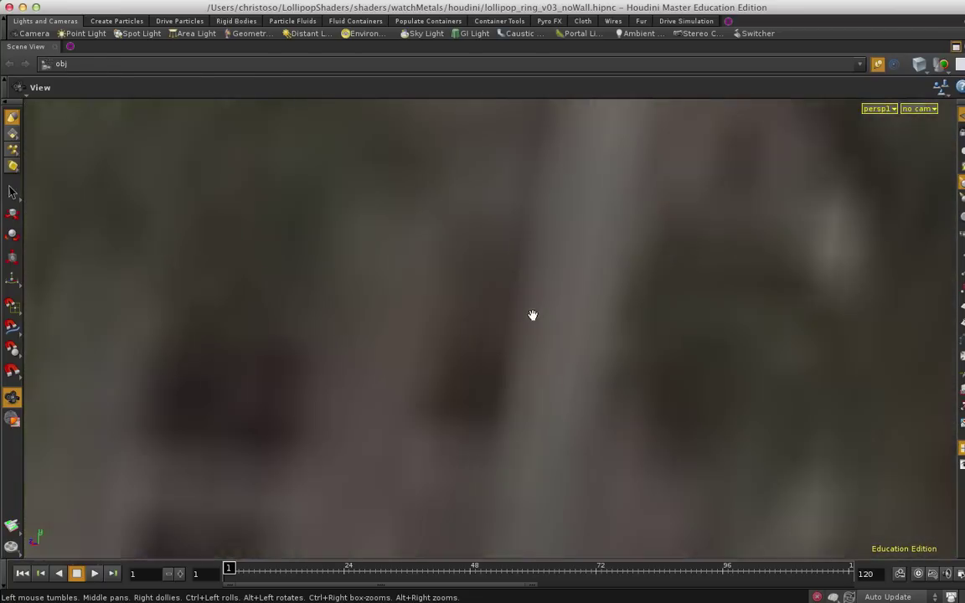
pyautogui.scroll(5, 533, 316)
pyautogui.scroll(5, 533, 315)
pyautogui.scroll(5, 534, 310)
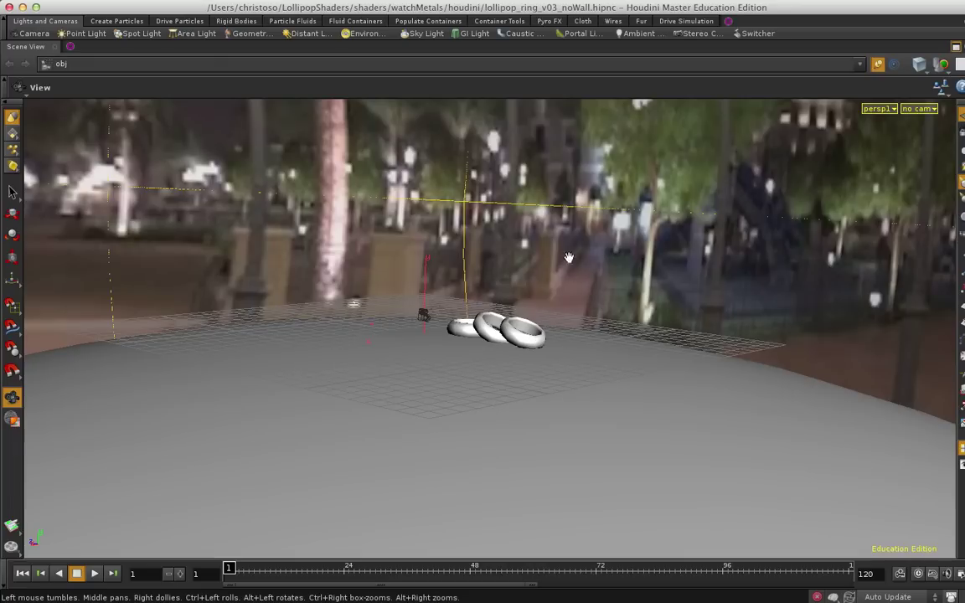
# Orbit to look down onto the three rings and the ground grid.
pyautogui.moveTo(535, 251); pyautogui.dragTo(573, 280)
pyautogui.scroll(-5, 573, 280)
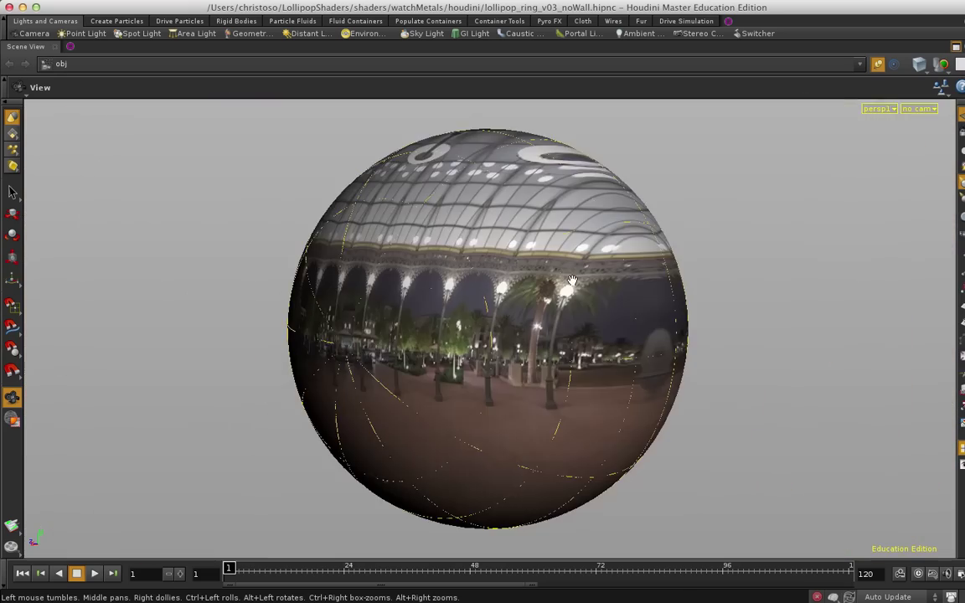
pyautogui.scroll(2, 573, 280)
pyautogui.scroll(3, 573, 280)
pyautogui.scroll(3, 574, 279)
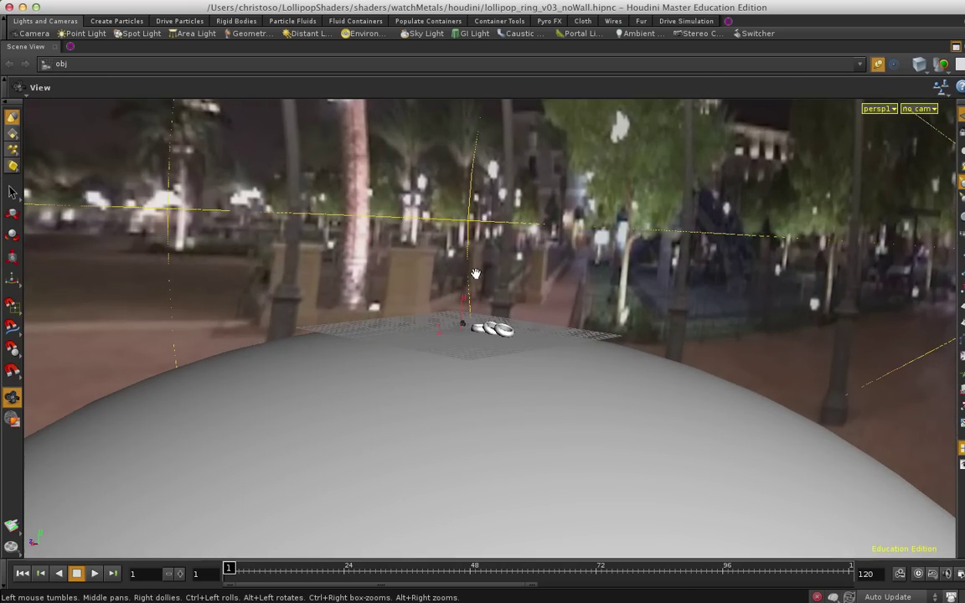
pyautogui.moveTo(574, 277)
pyautogui.mouseDown()
pyautogui.moveTo(536, 287)
pyautogui.moveTo(608, 291)
pyautogui.moveTo(646, 256)
pyautogui.moveTo(638, 274)
pyautogui.moveTo(569, 293)
pyautogui.moveTo(551, 263)
pyautogui.moveTo(553, 235)
pyautogui.mouseUp()
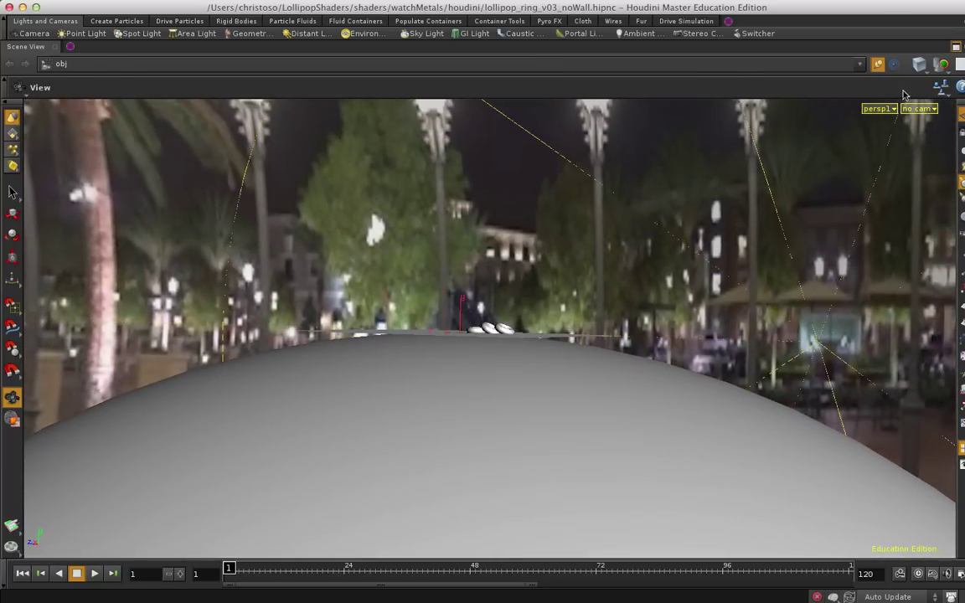
# Restore the multi-pane layout and compare ray visibility of sphere_env and sphere_env_diffuse.
pyautogui.hotkey('ctrl', 'b')
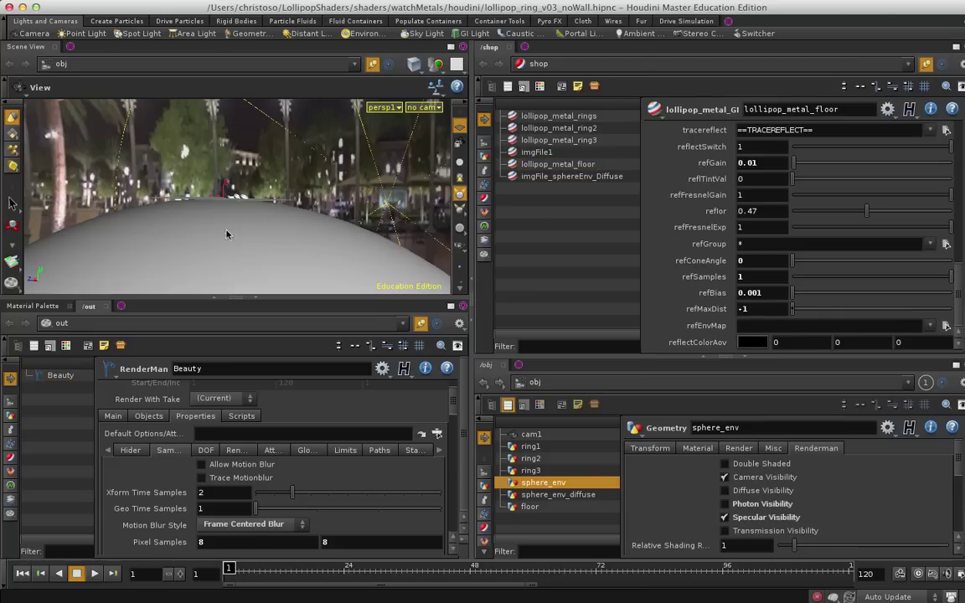
pyautogui.click(532, 495)
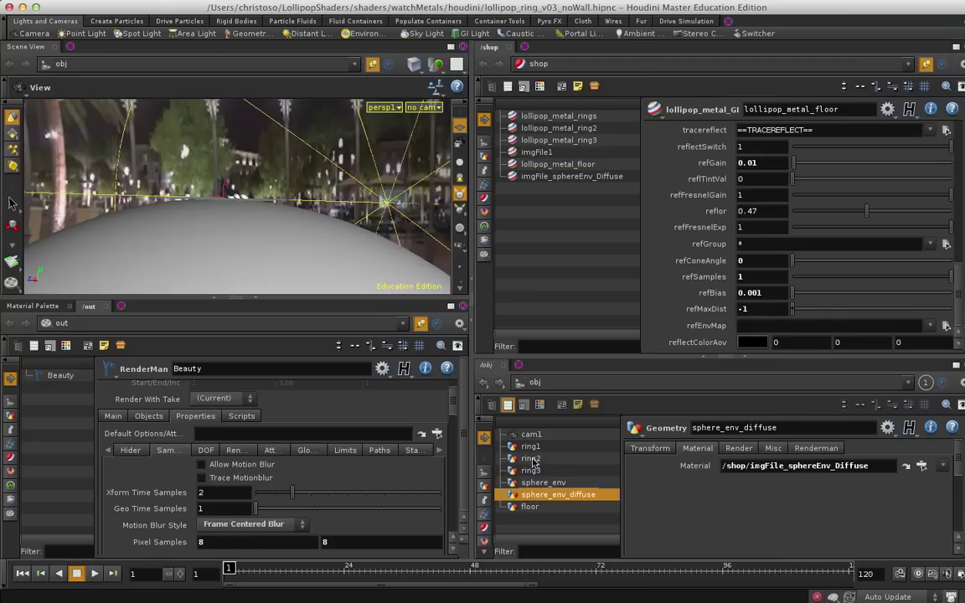
pyautogui.click(545, 484)
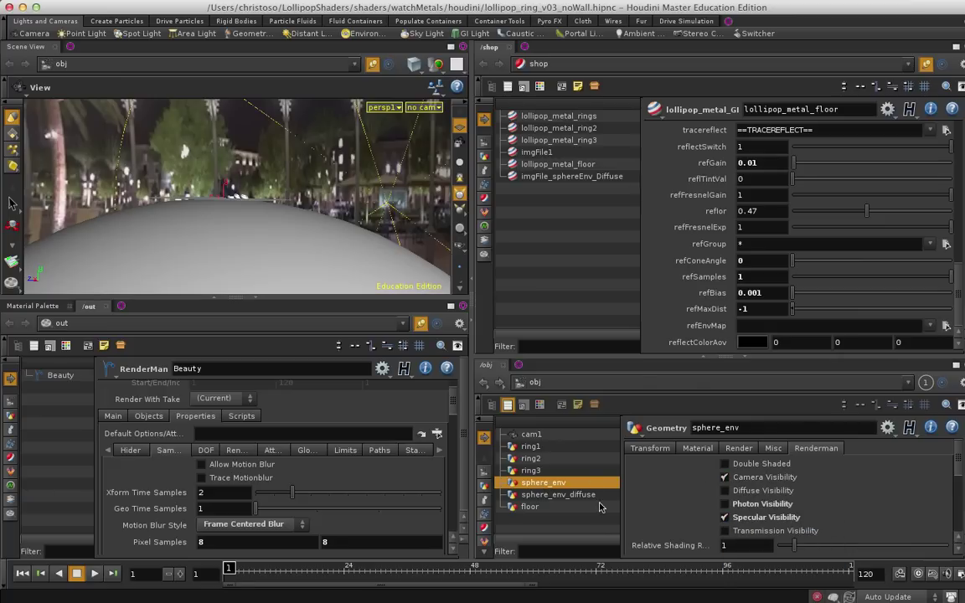
pyautogui.click(589, 496)
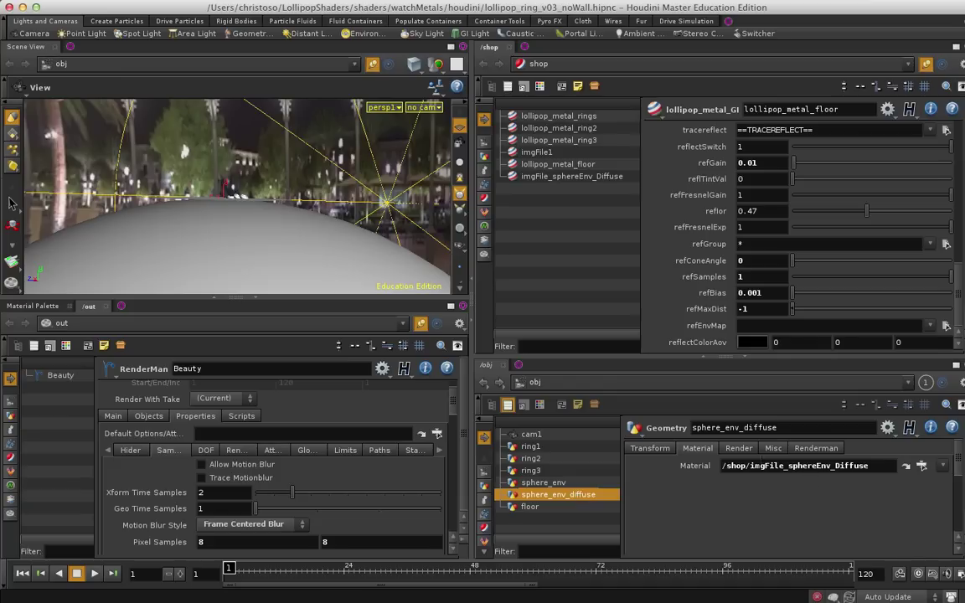
pyautogui.click(816, 448)
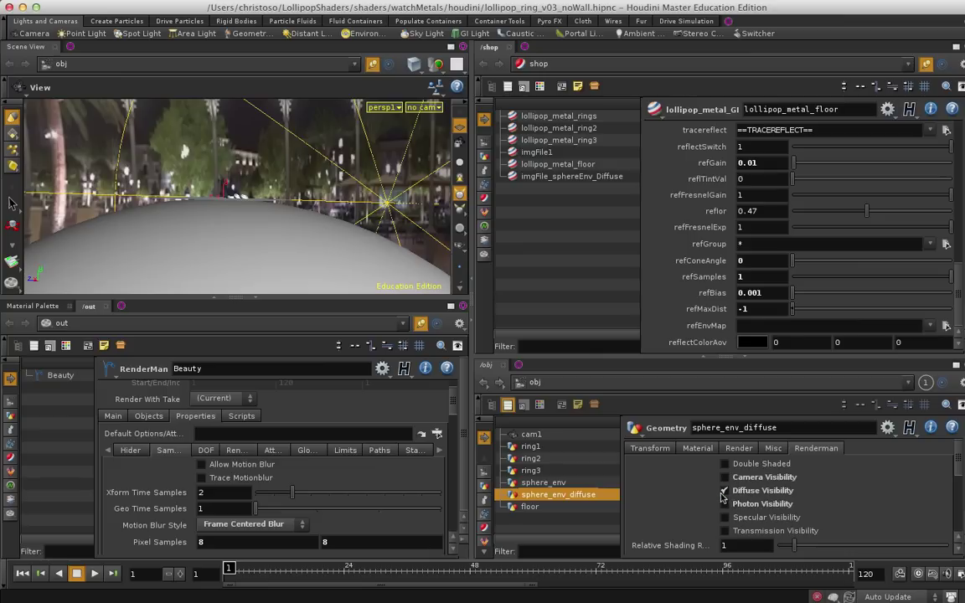
# Confirm sphere_env_diffuse uses imgFile_sphereEnv_Diffuse with the 8-bit Night_ThePagodaAtThePark map.
pyautogui.click(708, 451)
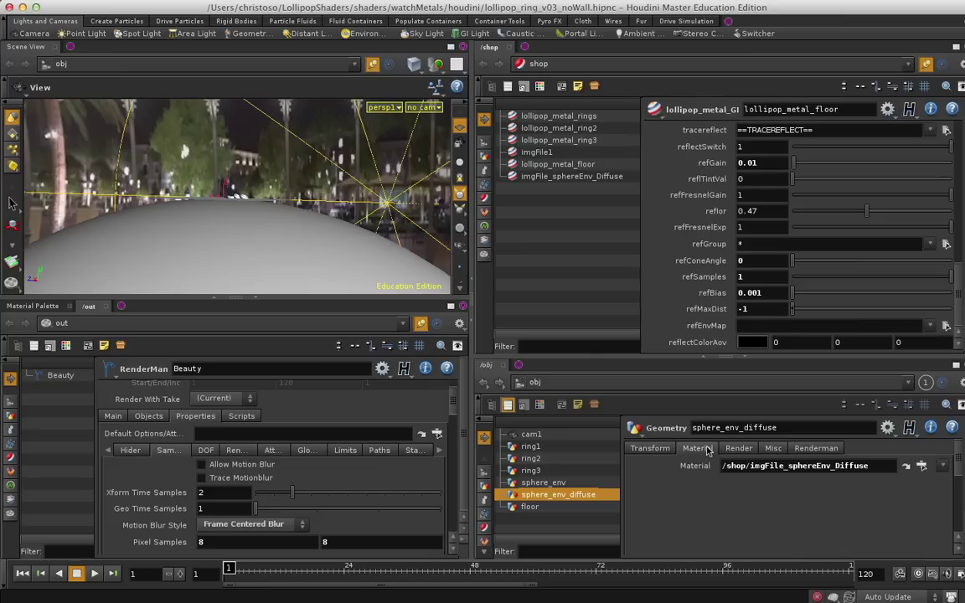
pyautogui.moveTo(763, 465); pyautogui.dragTo(890, 467)
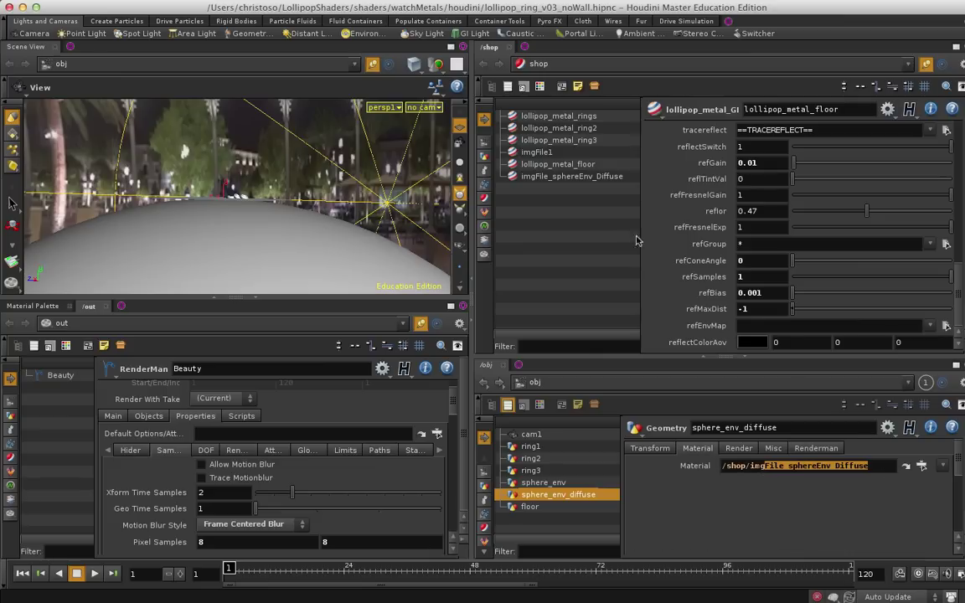
pyautogui.click(545, 176)
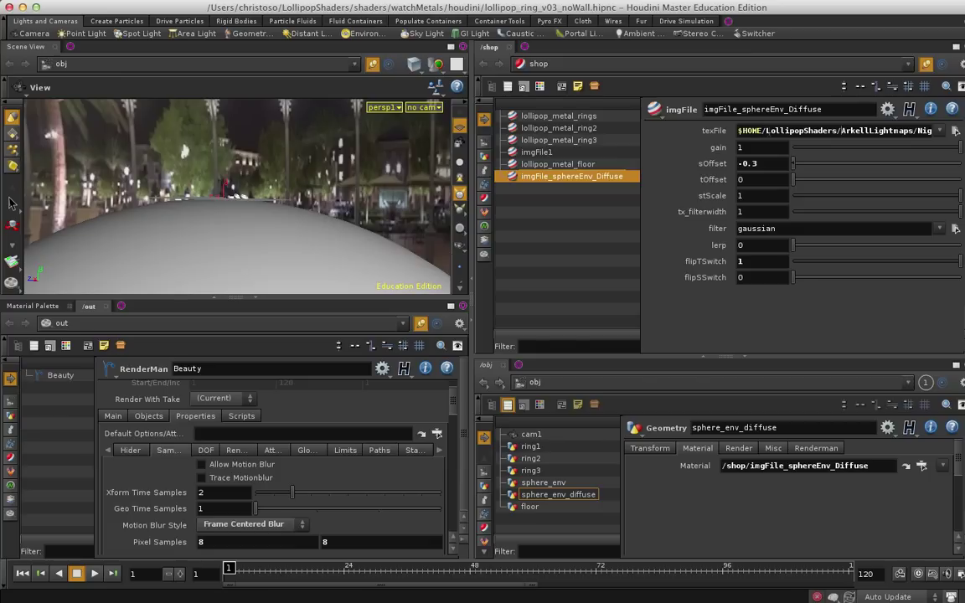
pyautogui.click(798, 130)
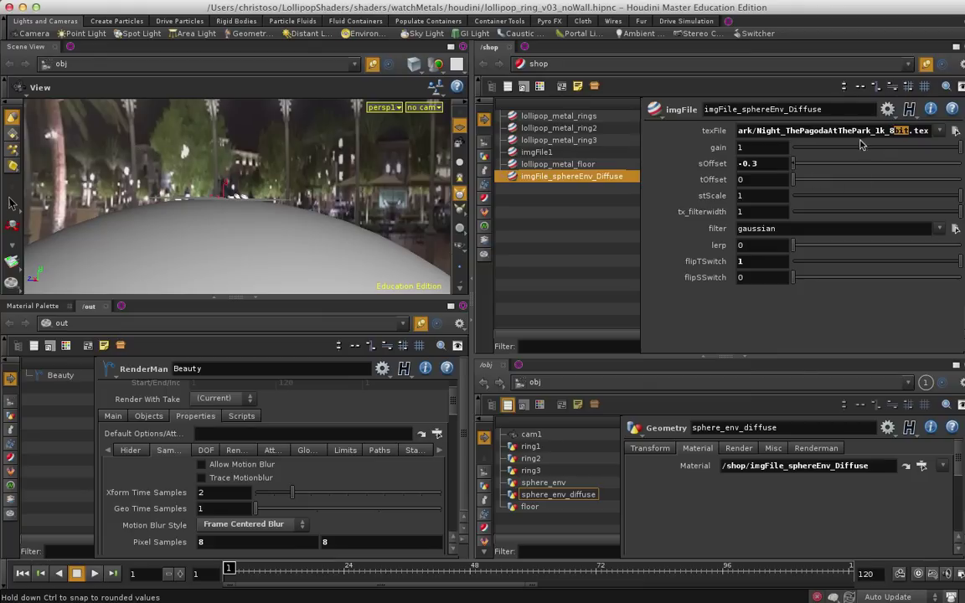
pyautogui.click(892, 130)
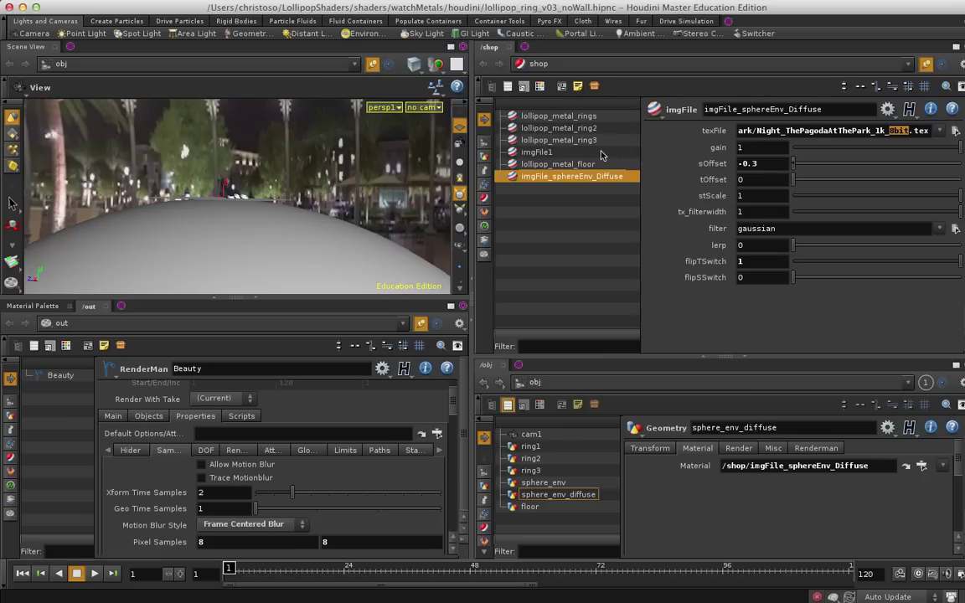
# Move imgFile1 below lollipop_metal_floor and paste the Night_ThePagodaAtThePark_1k path into its texFile.
pyautogui.click(543, 154)
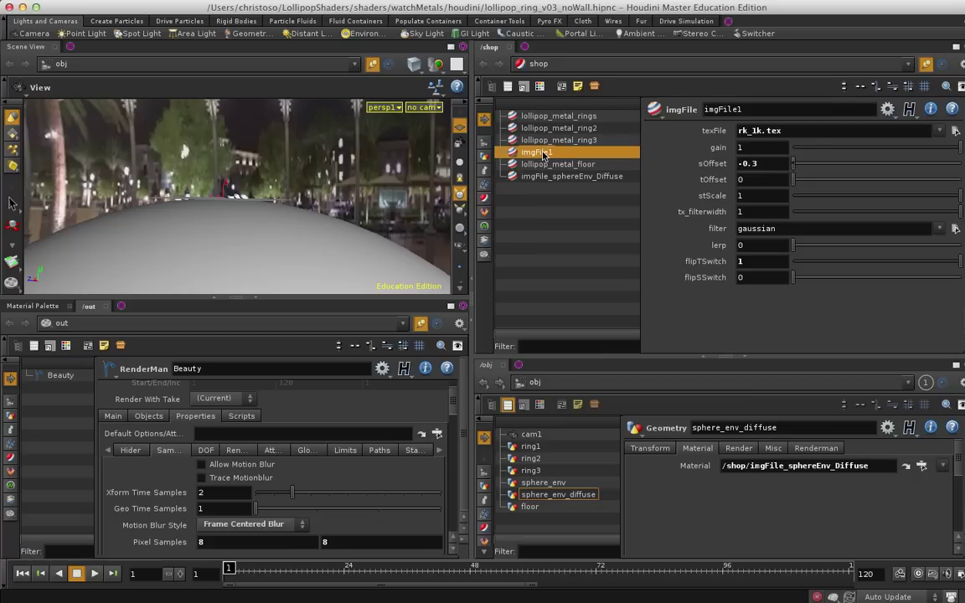
pyautogui.moveTo(543, 154); pyautogui.dragTo(540, 167)
pyautogui.click(536, 177)
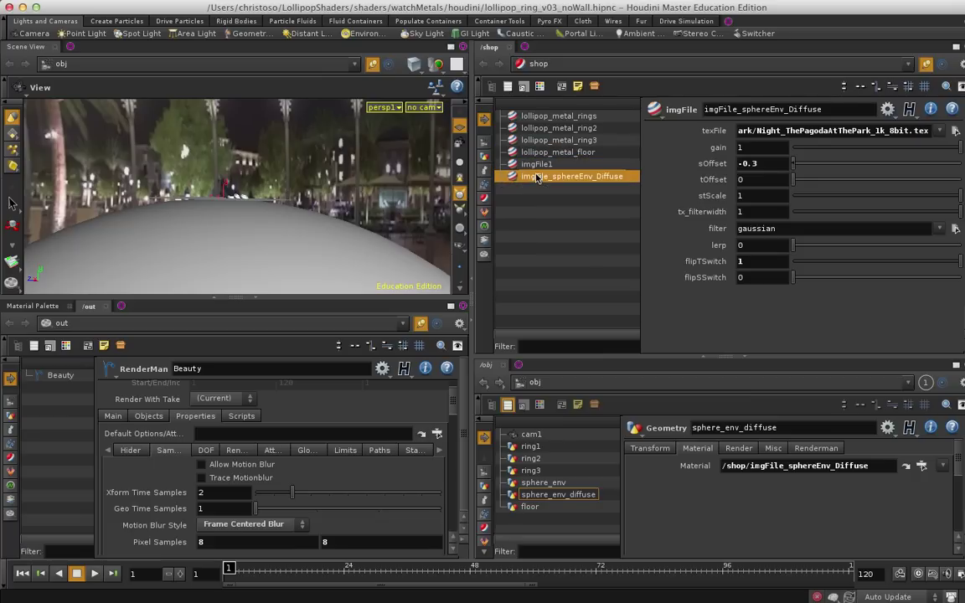
pyautogui.click(536, 164)
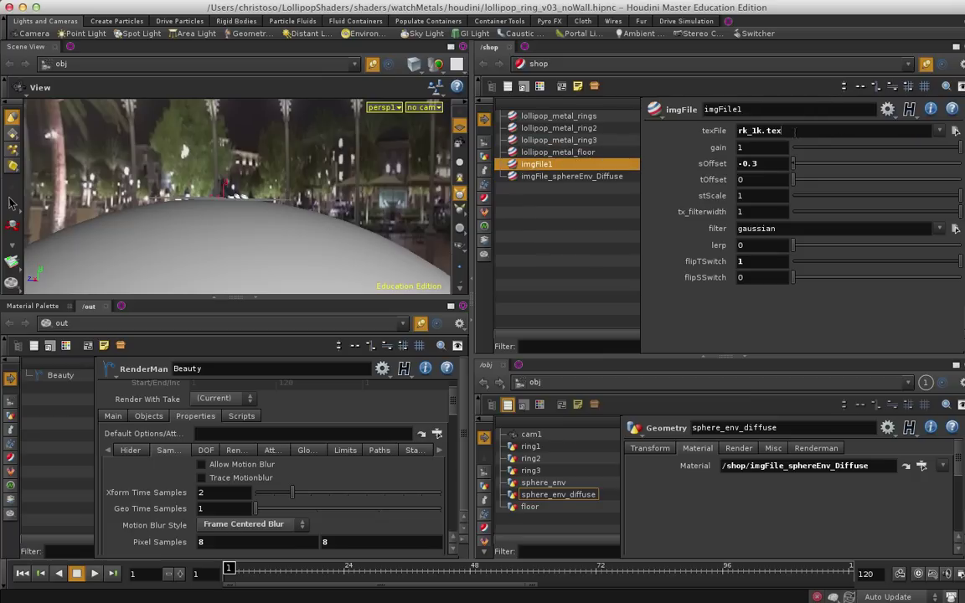
pyautogui.write('$HOME/LollipopShaders/shaders/hdrEnv/Night_ThePagodaAtThePark_1k.tex')
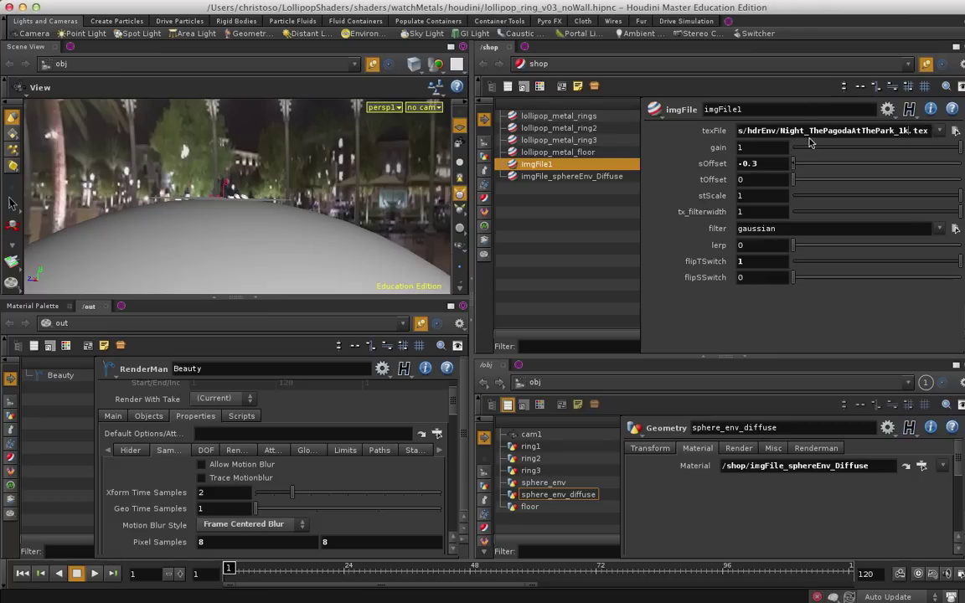
# Rename imgFile1 to imgFile_sphere_reflections and confirm sphere_env uses it.
pyautogui.click(549, 152)
pyautogui.write('sphere_refle')
pyautogui.write('ctions')
pyautogui.press('Return')
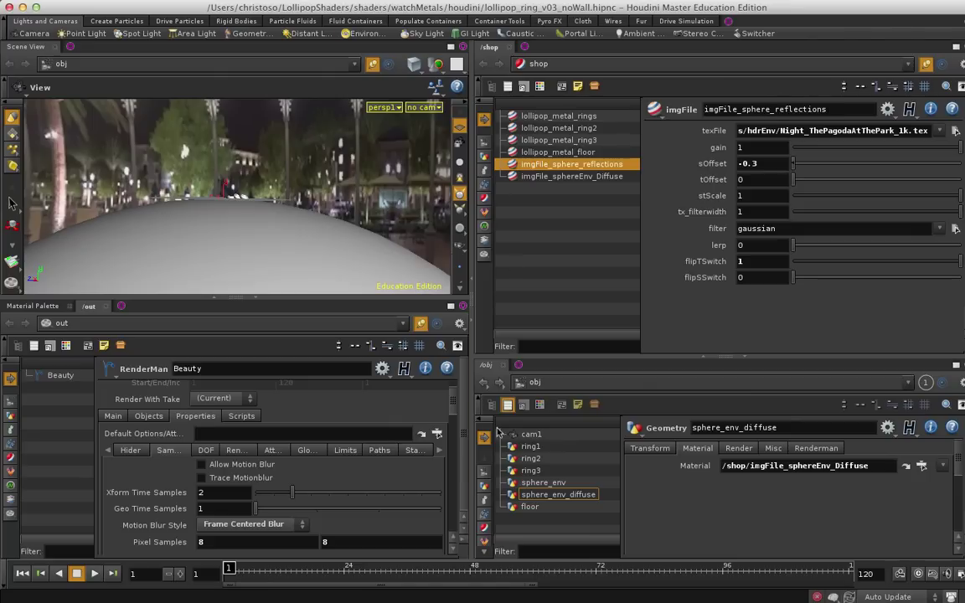
pyautogui.click(543, 483)
pyautogui.click(697, 448)
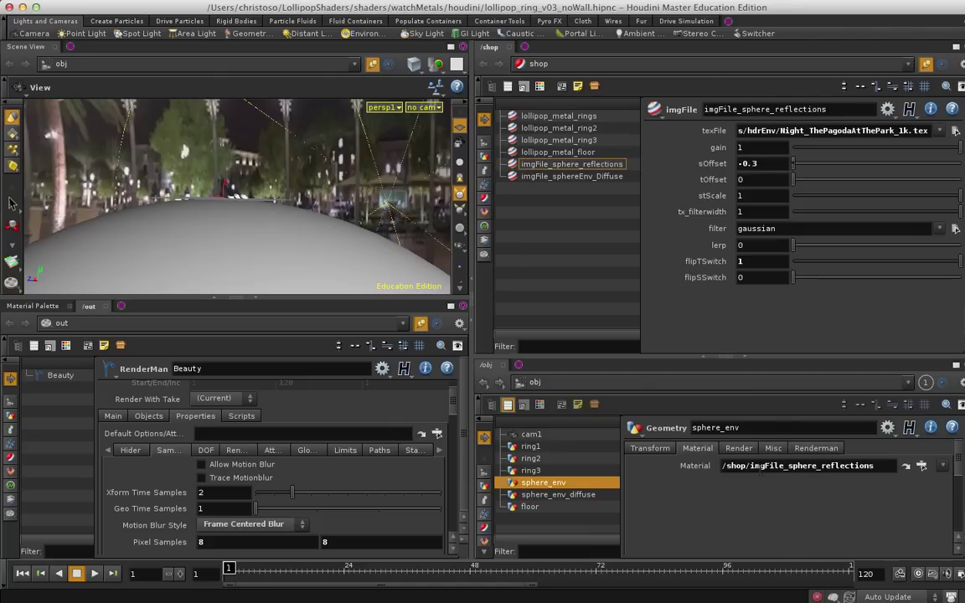
pyautogui.click(553, 494)
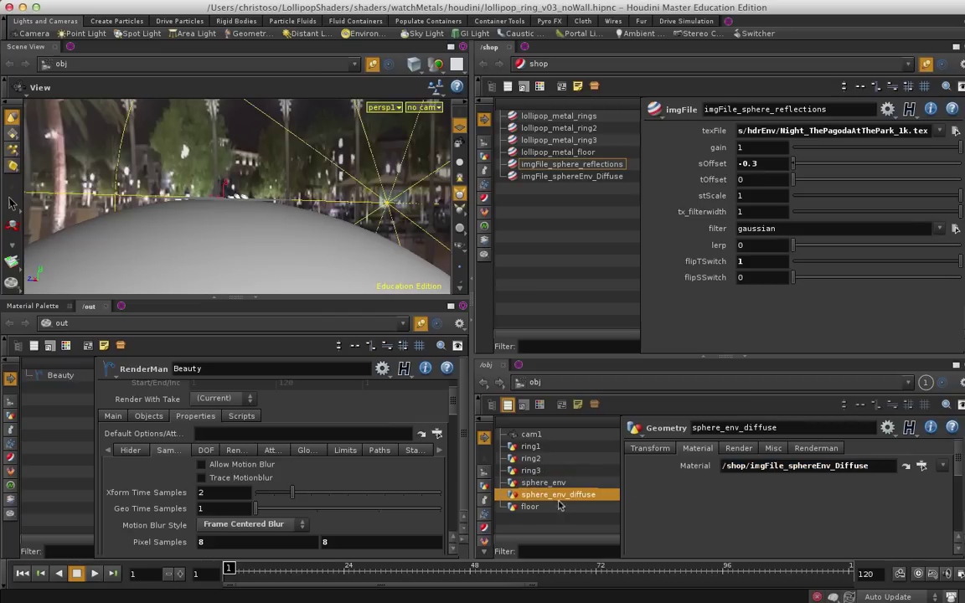
# View the scene through cam1 and open the floor's lollipop_metal_floor material.
pyautogui.click(549, 507)
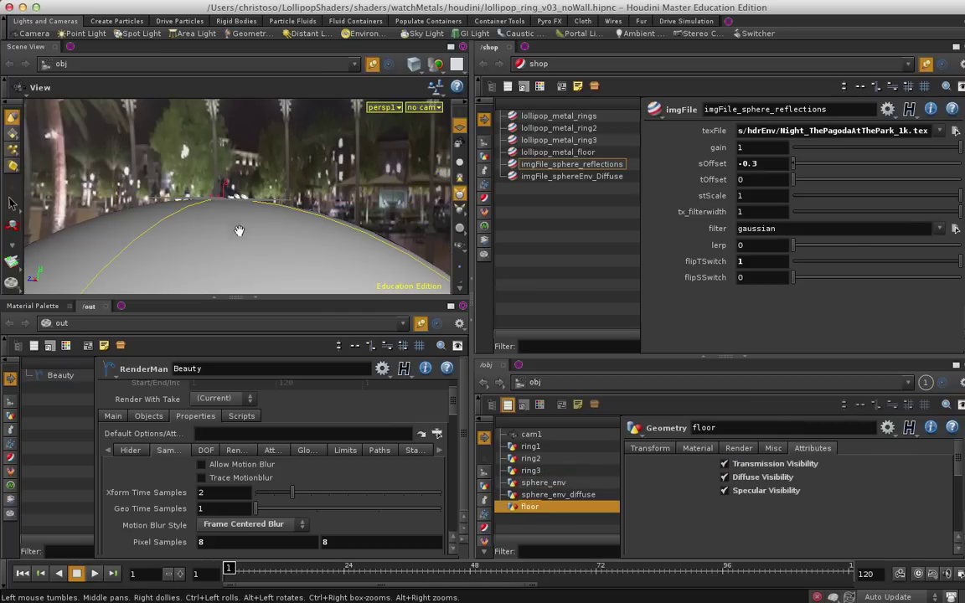
pyautogui.click(423, 108)
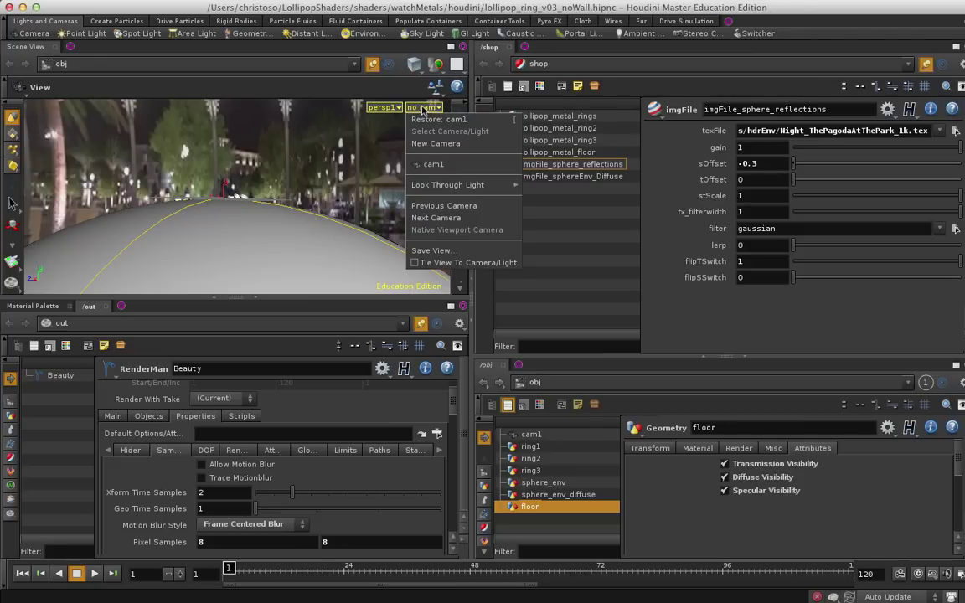
pyautogui.click(427, 165)
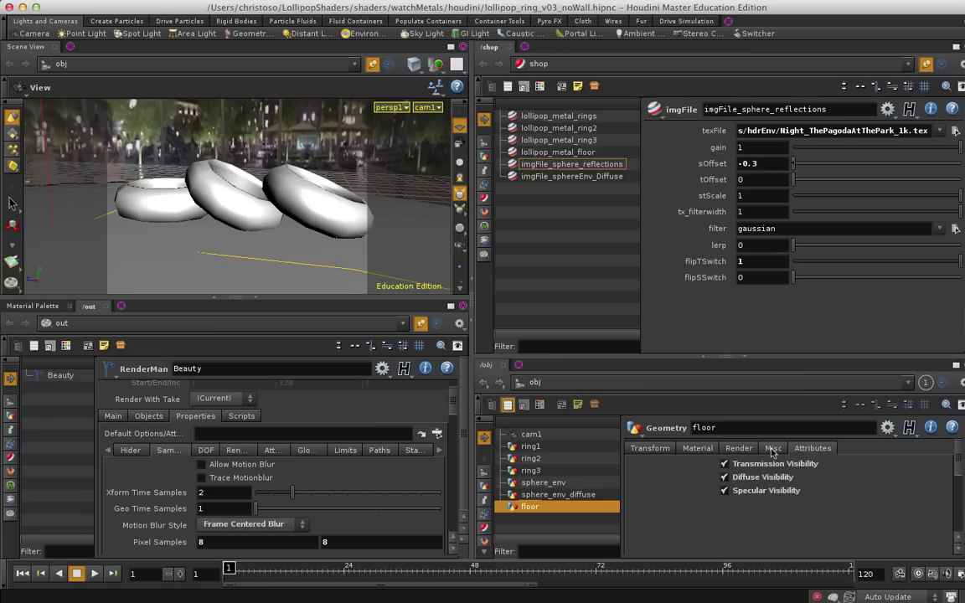
pyautogui.click(740, 449)
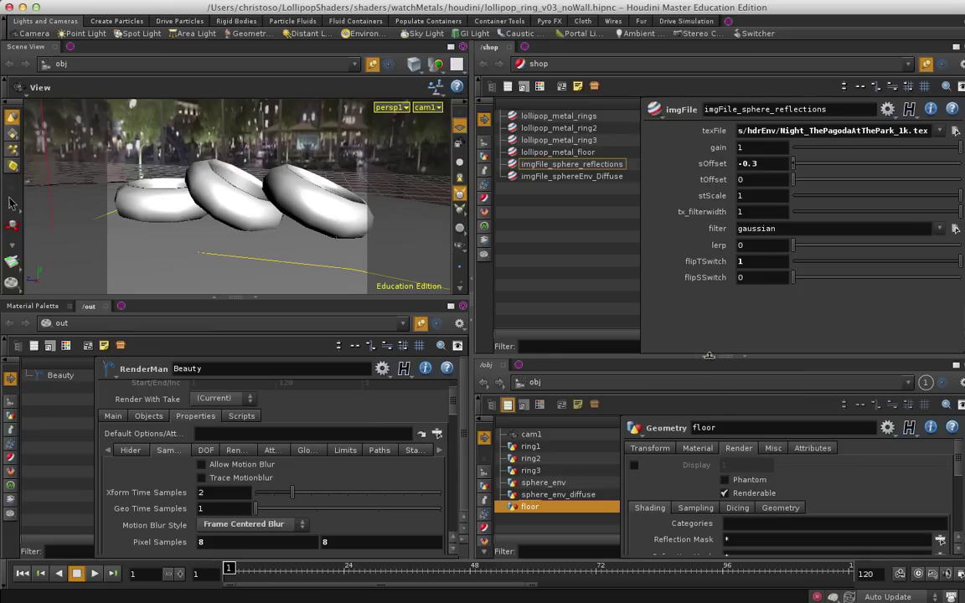
pyautogui.click(705, 454)
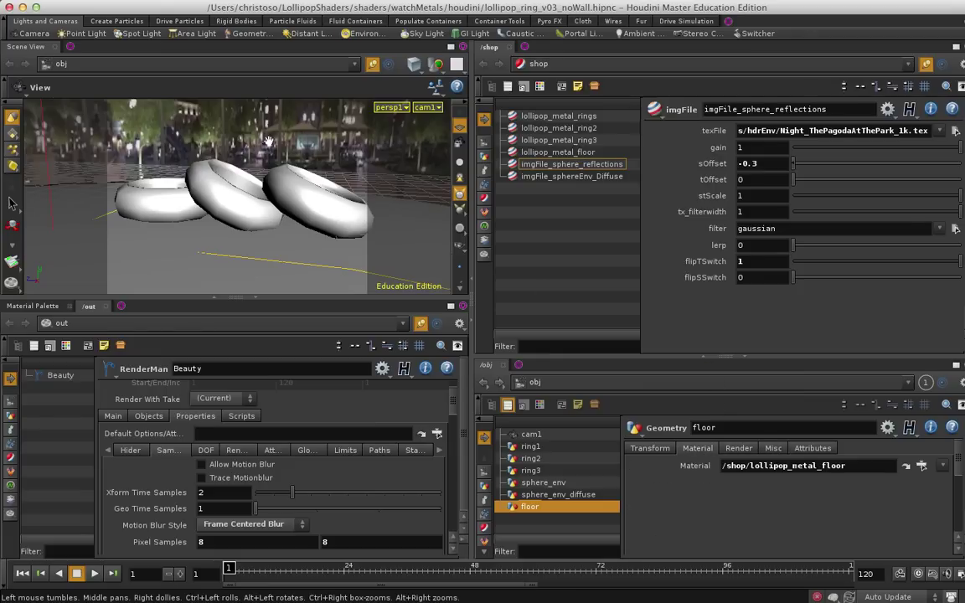
# Compare the floor, rings, ring2 and ring3 lollipop metal material settings.
pyautogui.click(507, 151)
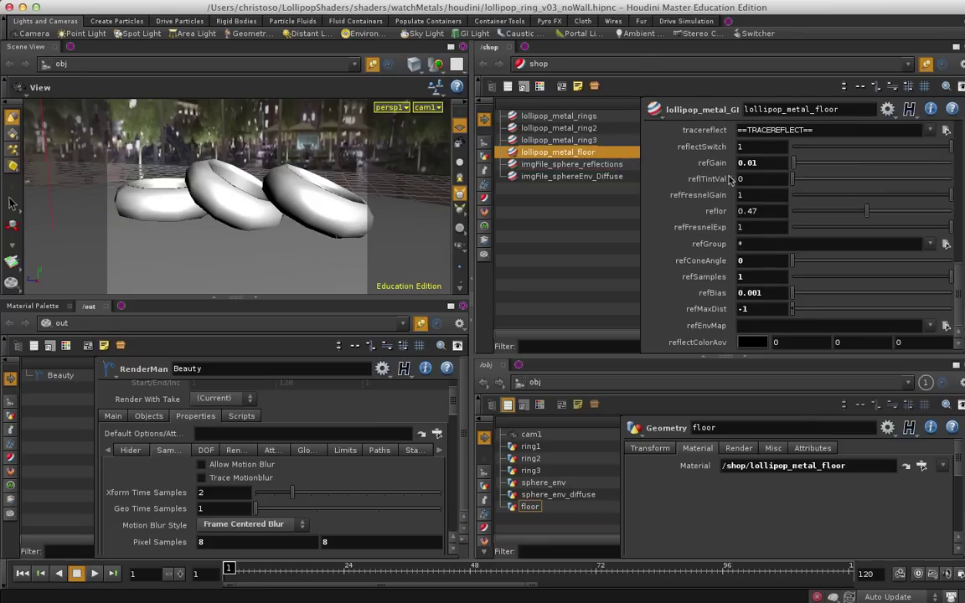
pyautogui.scroll(4, 733, 197)
pyautogui.scroll(4, 733, 197)
pyautogui.scroll(4, 733, 197)
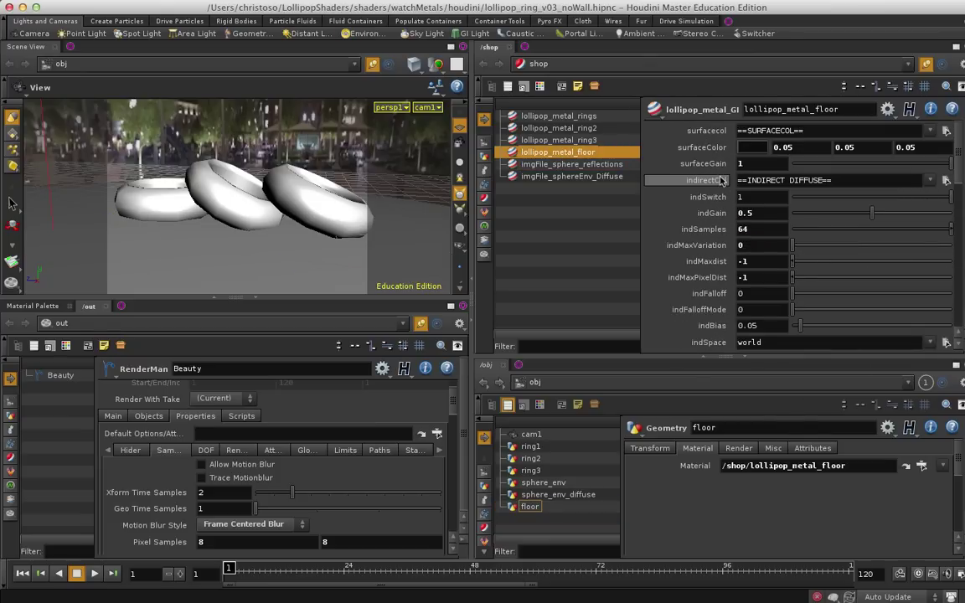
pyautogui.click(530, 458)
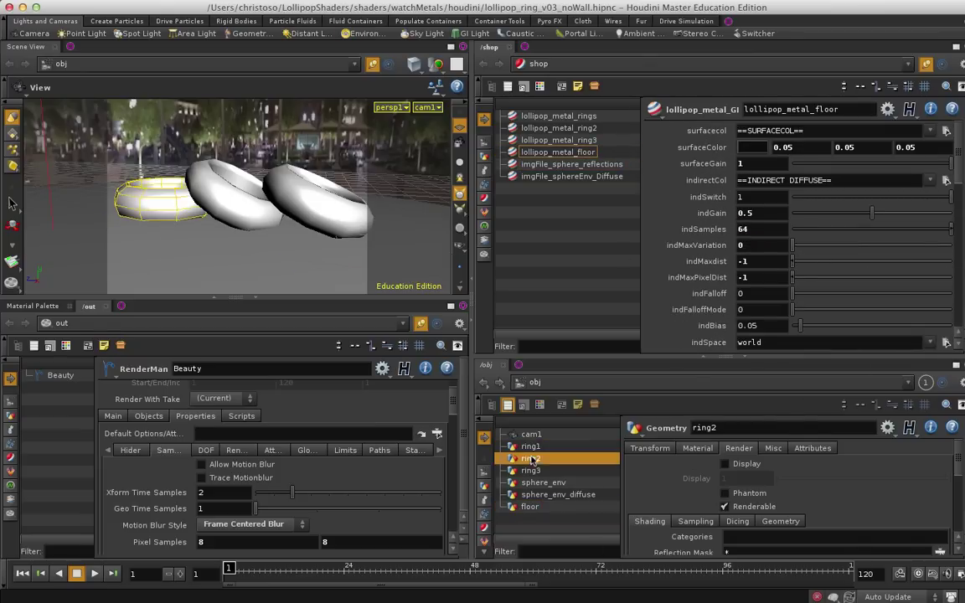
pyautogui.click(530, 470)
pyautogui.click(507, 115)
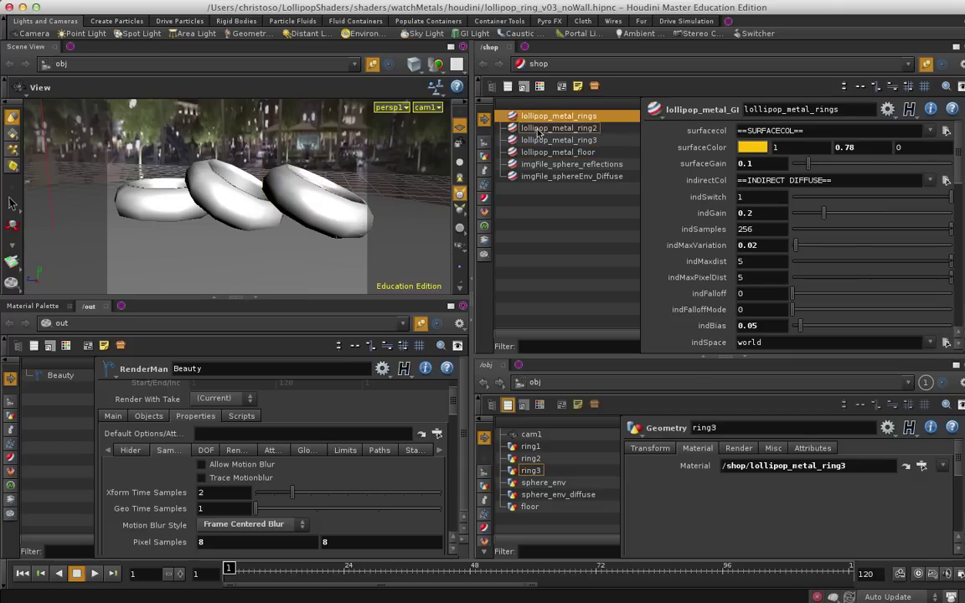
pyautogui.click(549, 128)
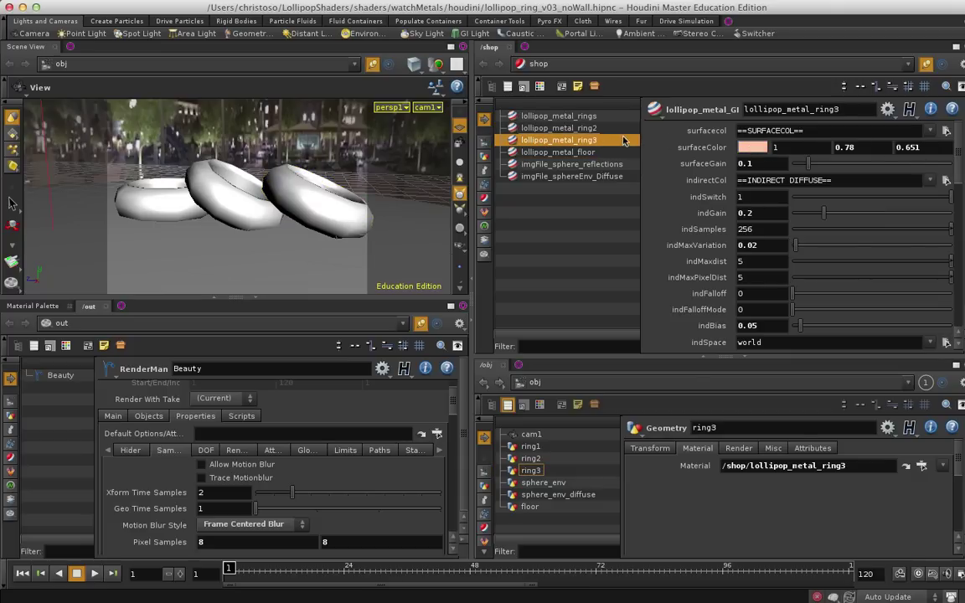
pyautogui.click(591, 127)
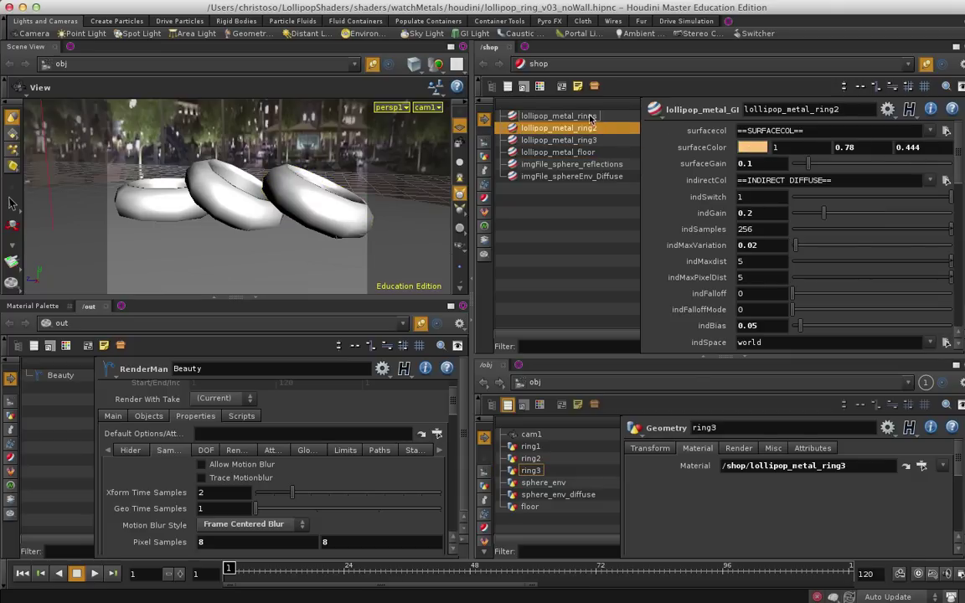
pyautogui.click(587, 117)
pyautogui.click(591, 141)
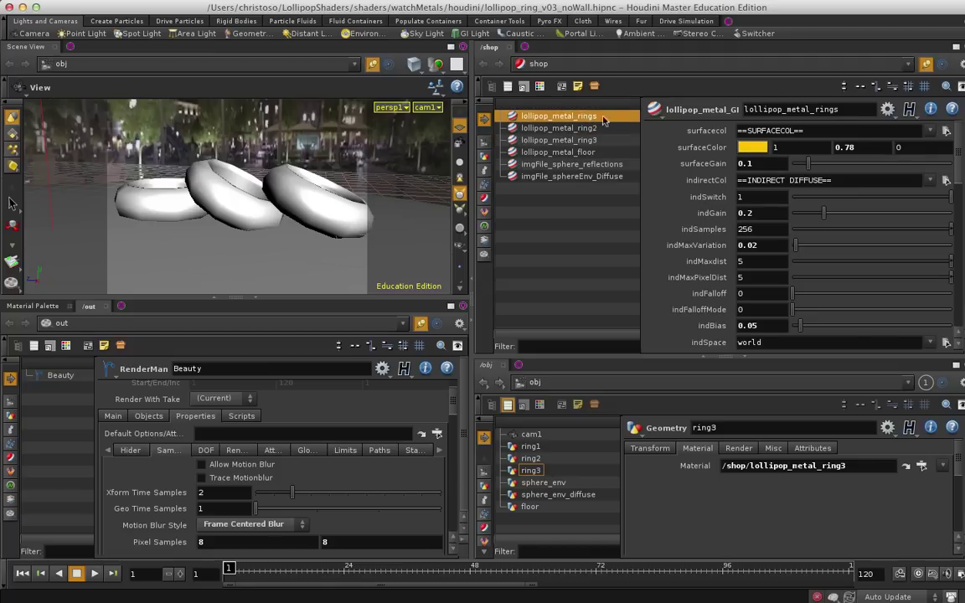
pyautogui.click(545, 115)
# Change indMaxVariation from 0.02 to 0 on the rings and ring3 materials.
pyautogui.press('Tab')
pyautogui.click(753, 229)
pyautogui.press('Tab')
pyautogui.click(550, 128)
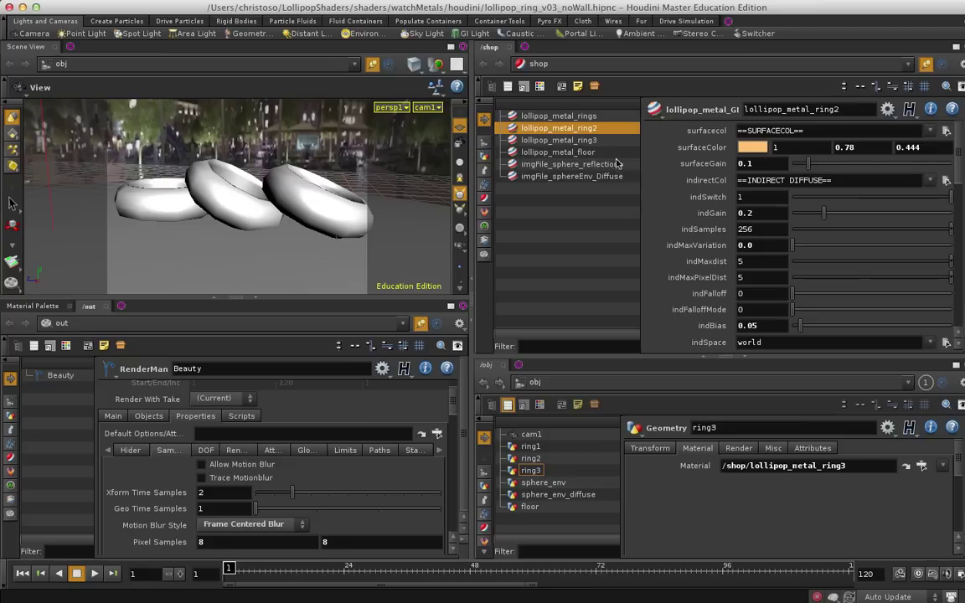
pyautogui.click(556, 141)
pyautogui.click(775, 245)
pyautogui.press('BackSpace')
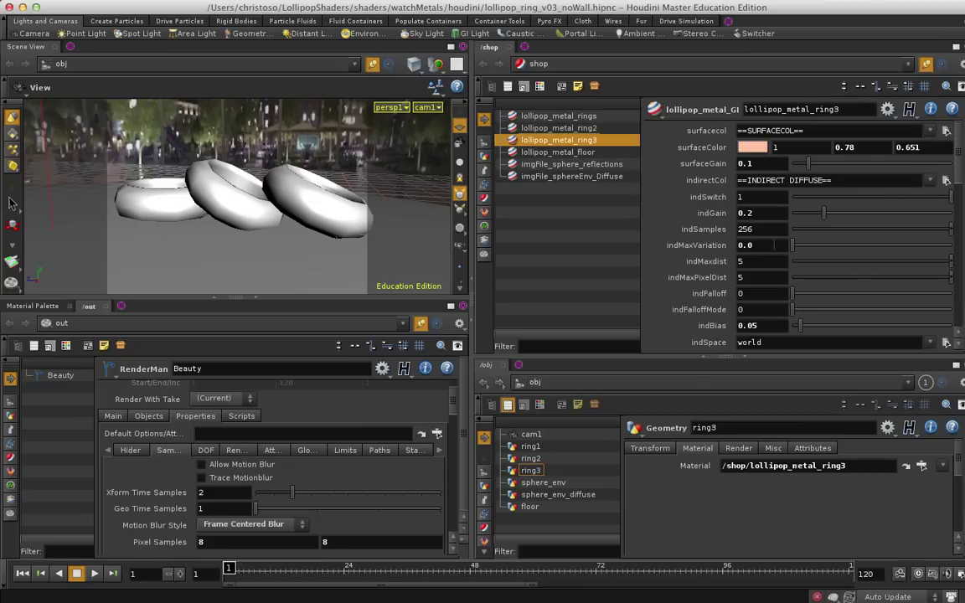
pyautogui.click(536, 116)
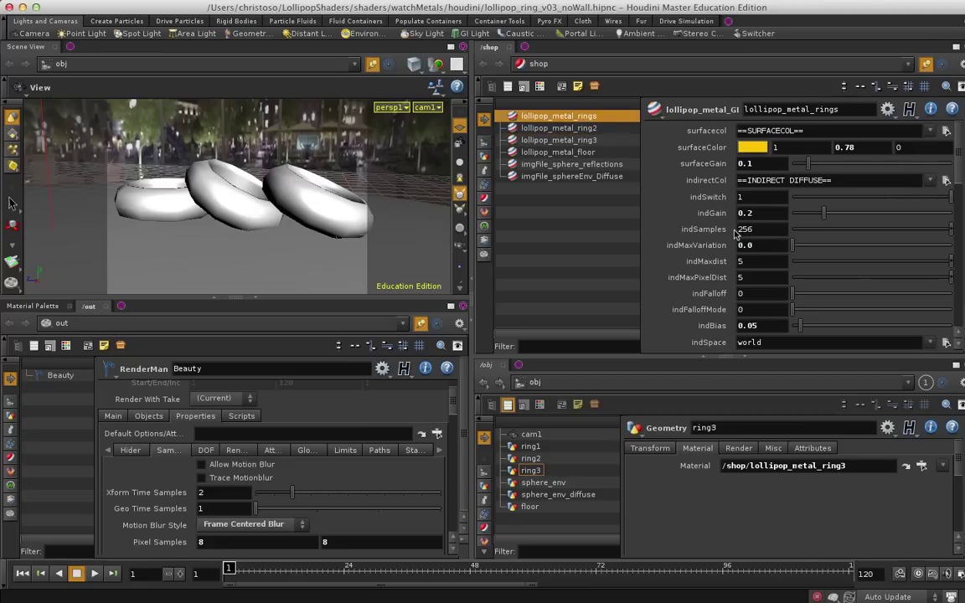
pyautogui.scroll(-2, 759, 229)
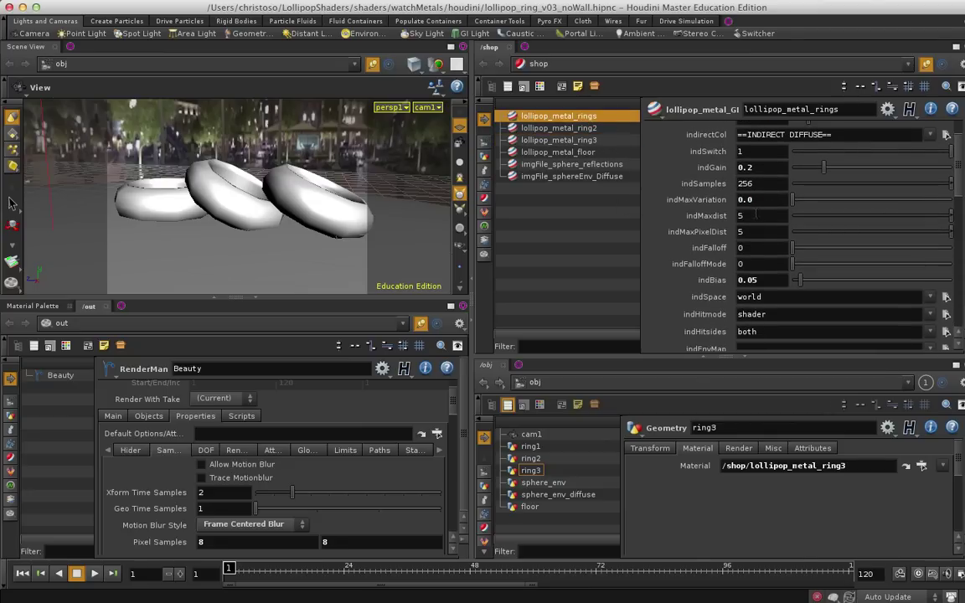
pyautogui.scroll(-1, 742, 217)
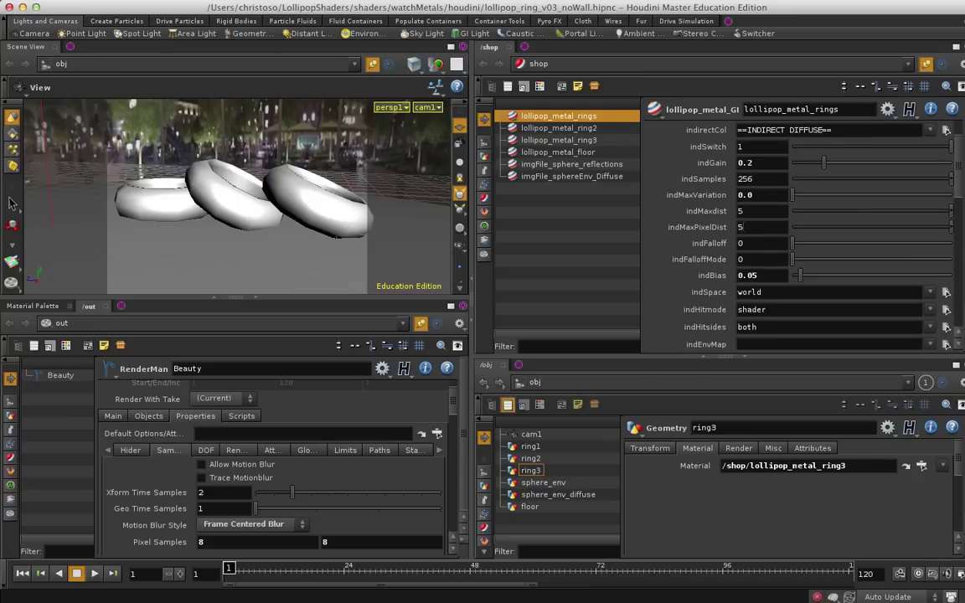
pyautogui.scroll(1, 742, 227)
pyautogui.scroll(1, 754, 217)
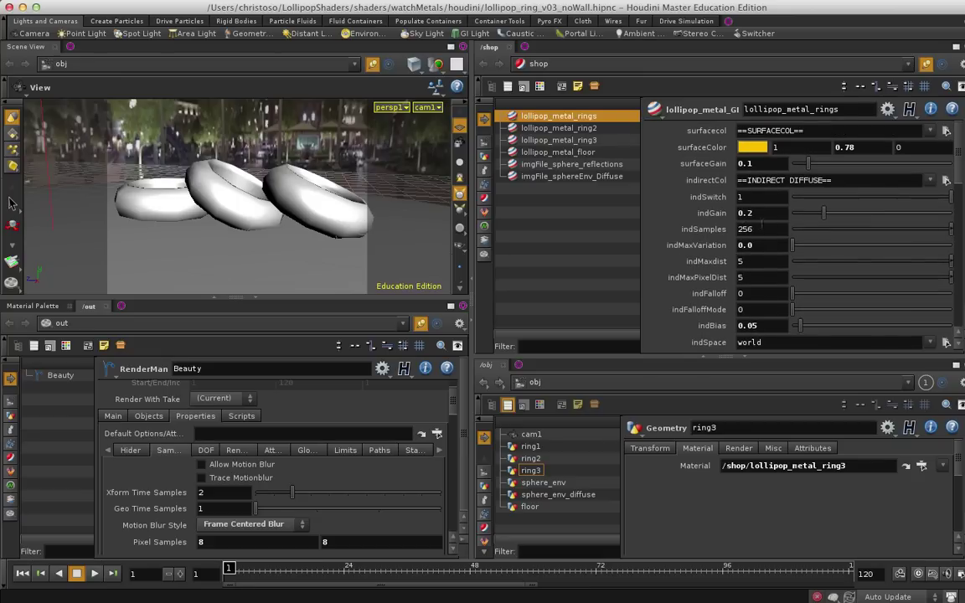
pyautogui.scroll(-3, 762, 213)
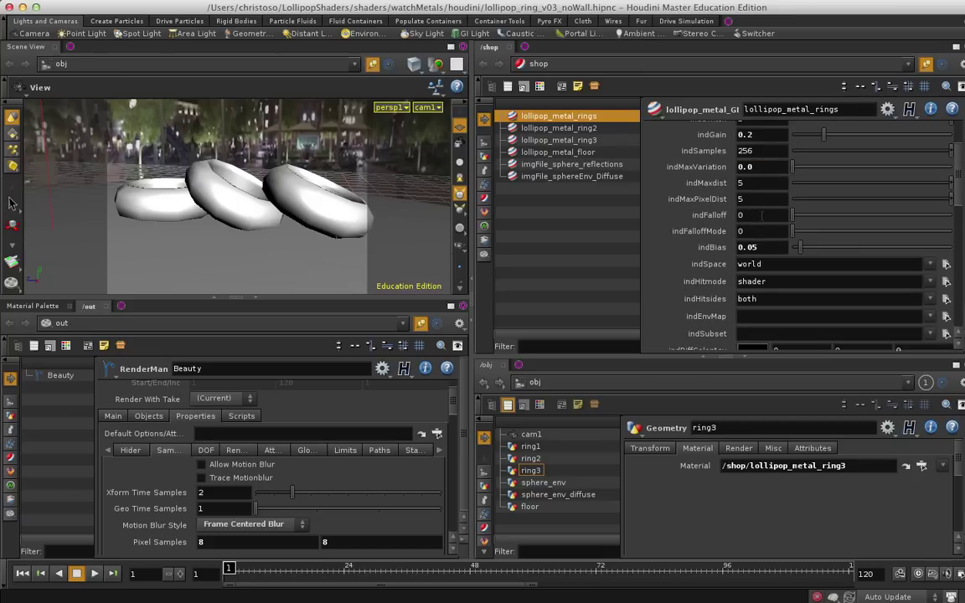
pyautogui.scroll(-2, 771, 248)
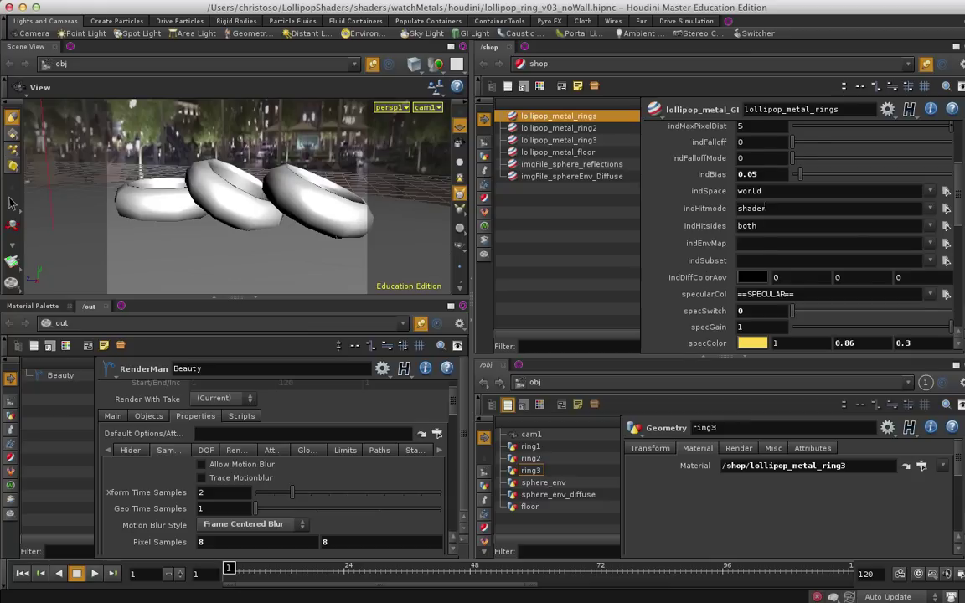
pyautogui.scroll(5, 764, 210)
pyautogui.scroll(-3, 752, 225)
pyautogui.scroll(-3, 754, 212)
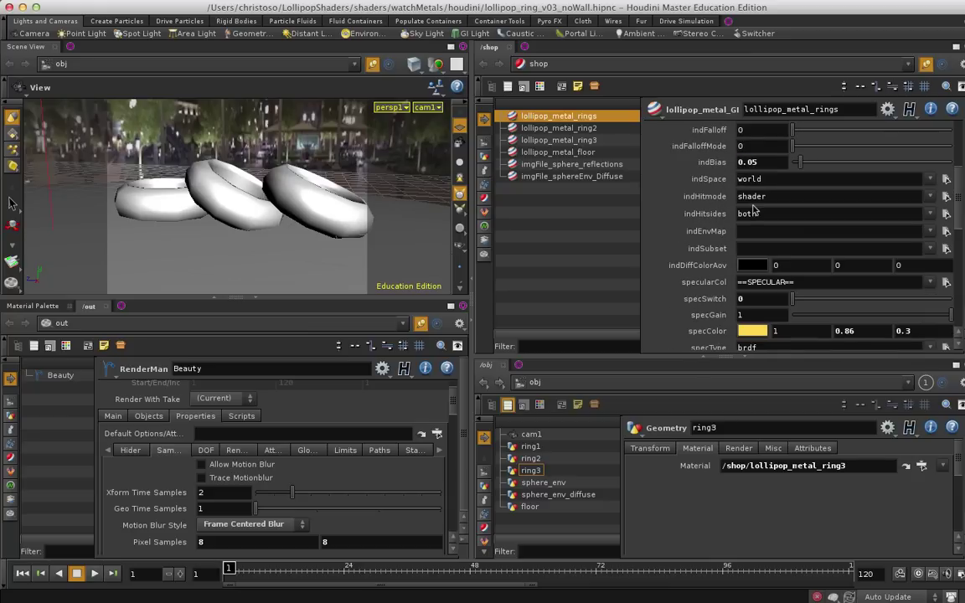
pyautogui.scroll(-1, 754, 211)
pyautogui.scroll(-2, 756, 210)
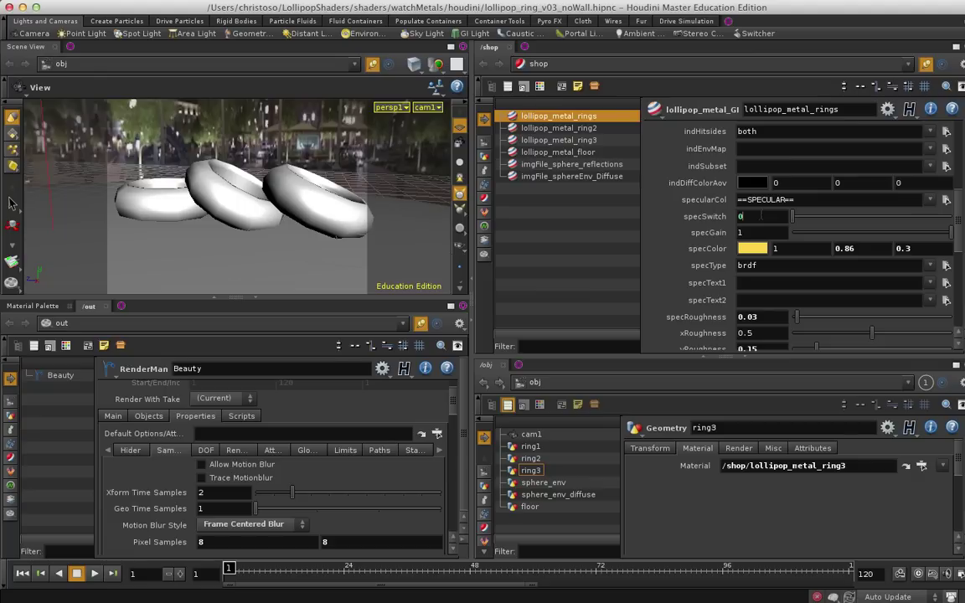
pyautogui.scroll(-5, 800, 236)
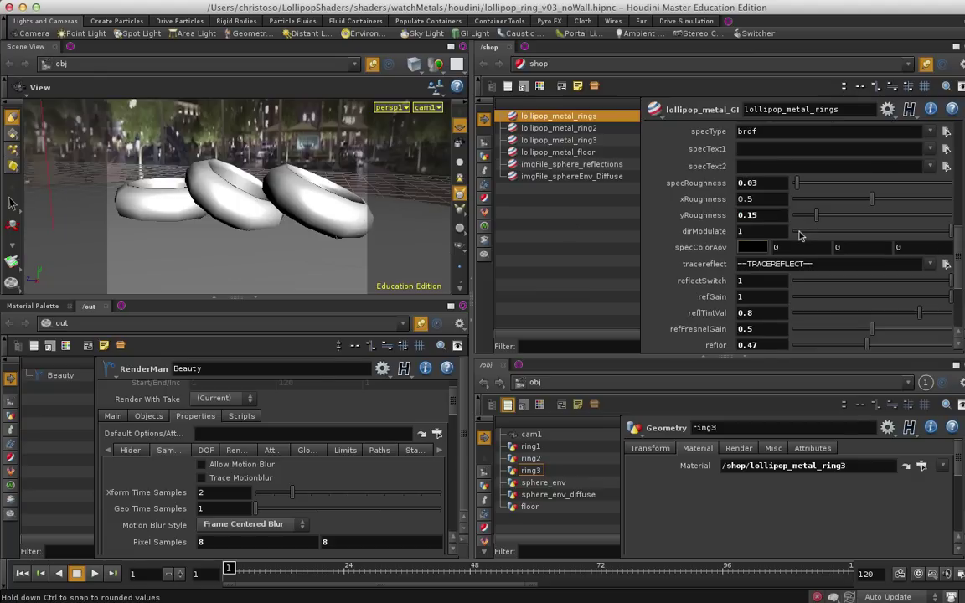
pyautogui.scroll(-1, 800, 235)
pyautogui.scroll(-1, 800, 235)
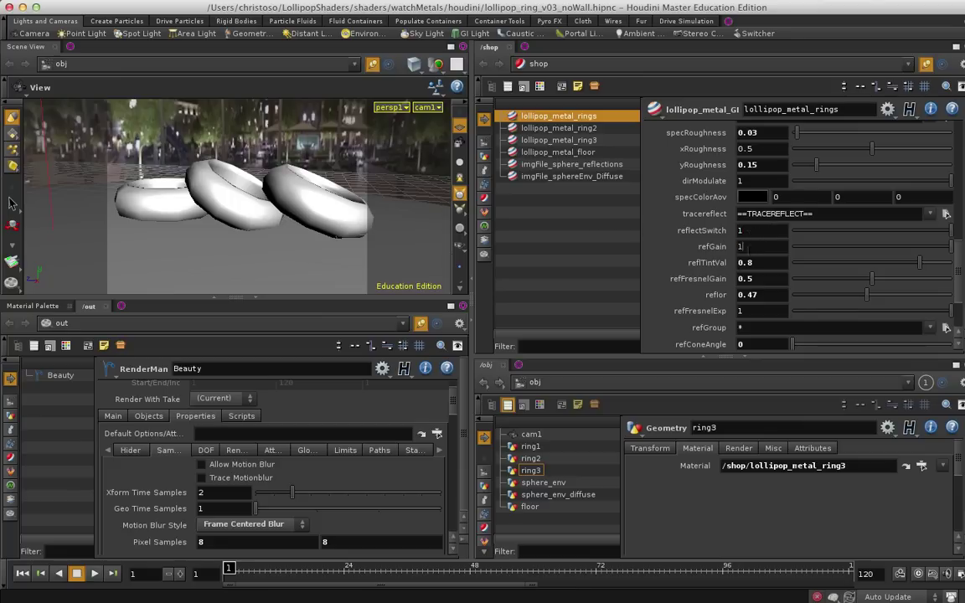
# Try a reflTintVal of 0 on the rings material, then restore it to 0.8.
pyautogui.click(741, 246)
pyautogui.click(758, 264)
pyautogui.scroll(3, 796, 218)
pyautogui.scroll(3, 754, 167)
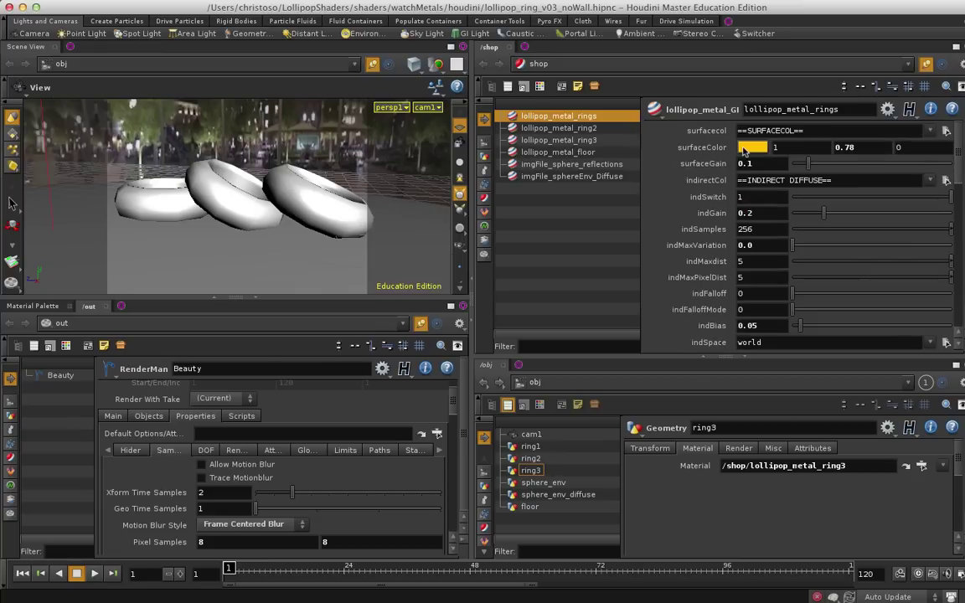
pyautogui.scroll(-5, 961, 153)
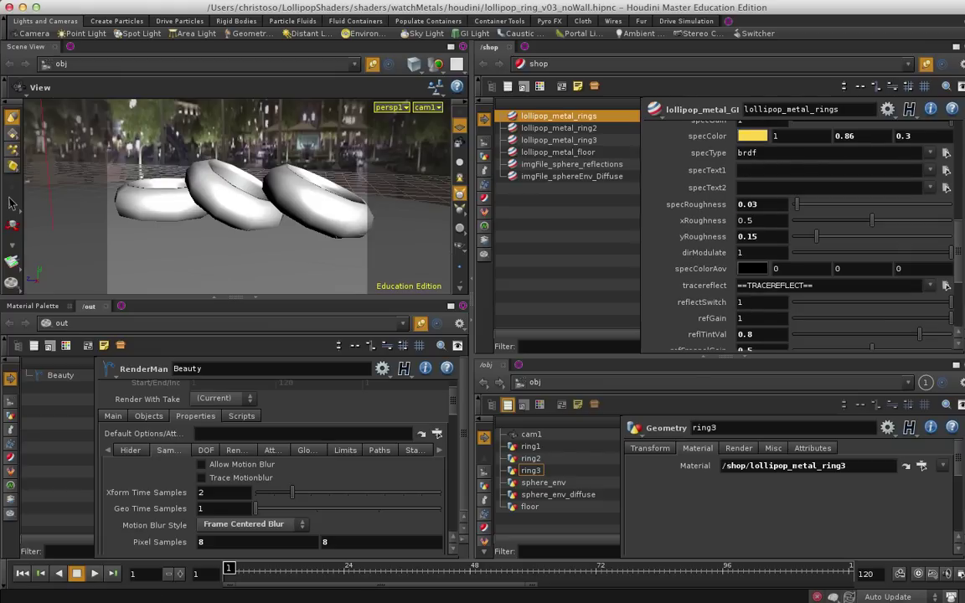
pyautogui.scroll(-5, 830, 234)
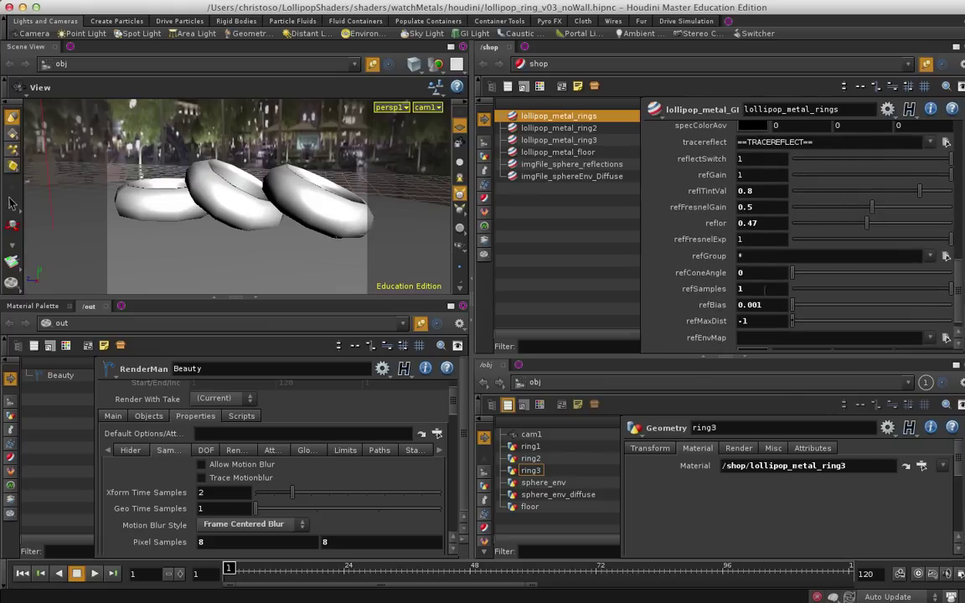
pyautogui.scroll(1, 764, 288)
pyautogui.scroll(2, 764, 289)
pyautogui.scroll(-2, 764, 289)
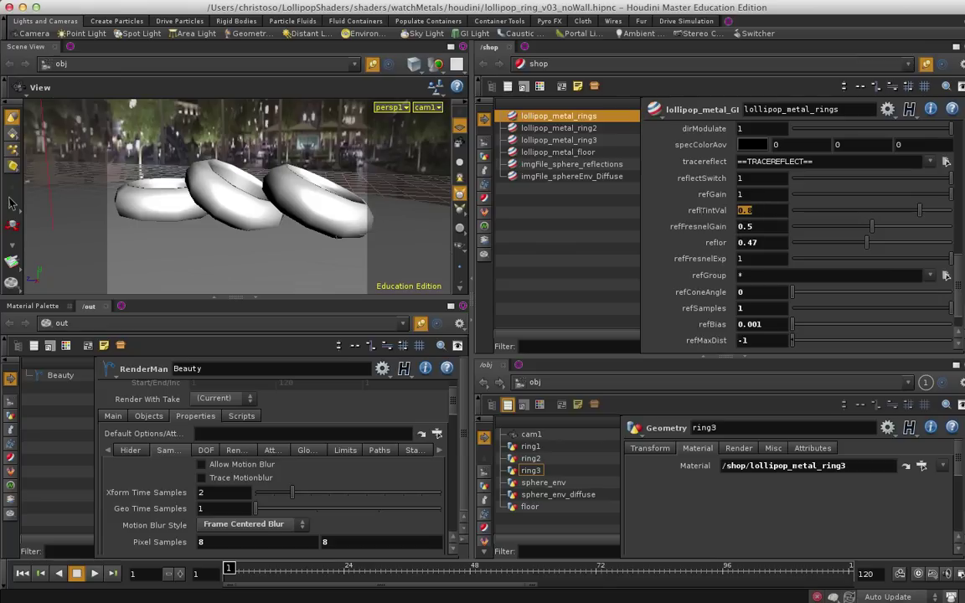
pyautogui.write('0')
pyautogui.press('Return')
pyautogui.write('8')
pyautogui.press('Return')
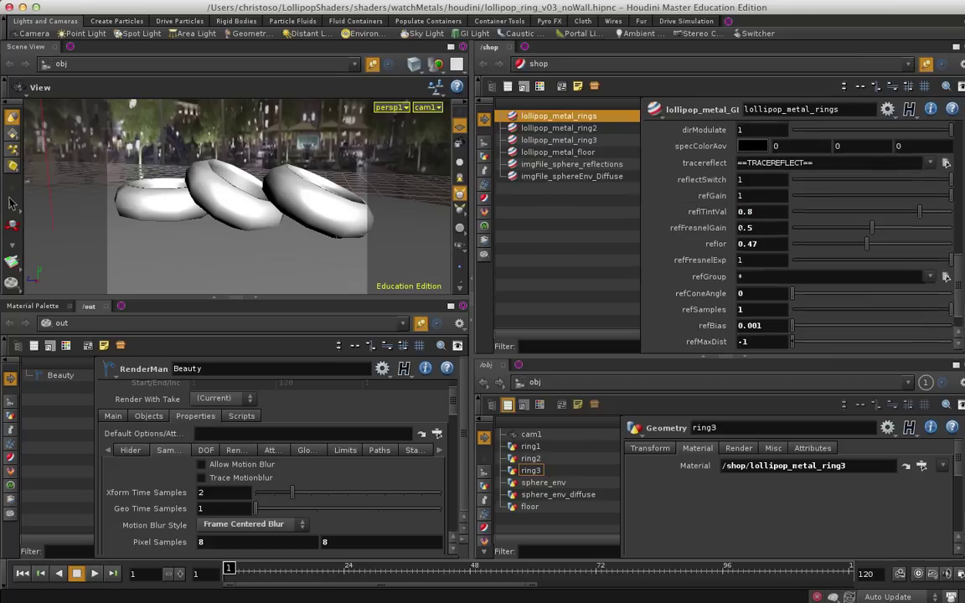
pyautogui.scroll(10, 805, 234)
pyautogui.scroll(-3, 804, 235)
pyautogui.scroll(-4, 804, 234)
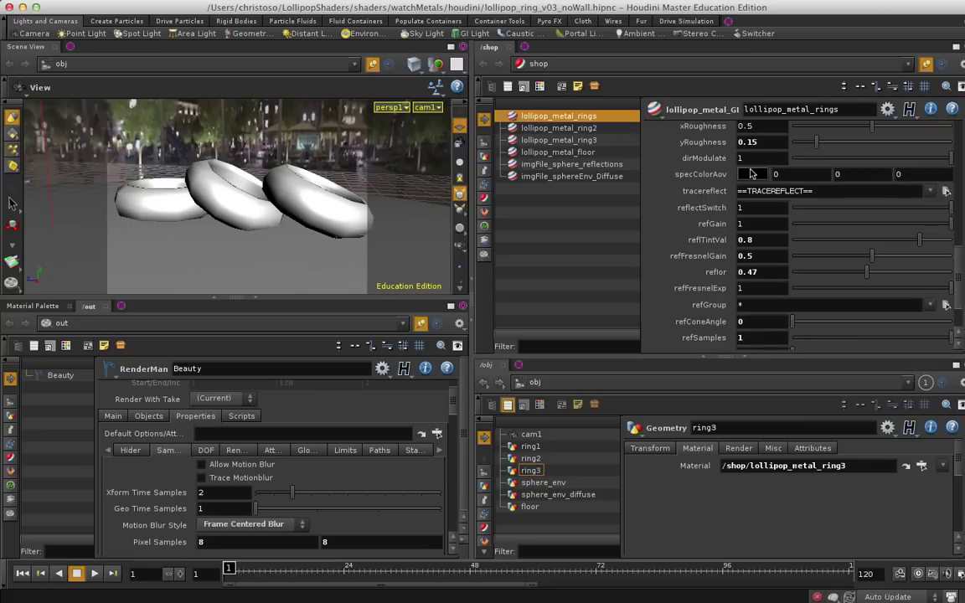
pyautogui.scroll(-3, 804, 235)
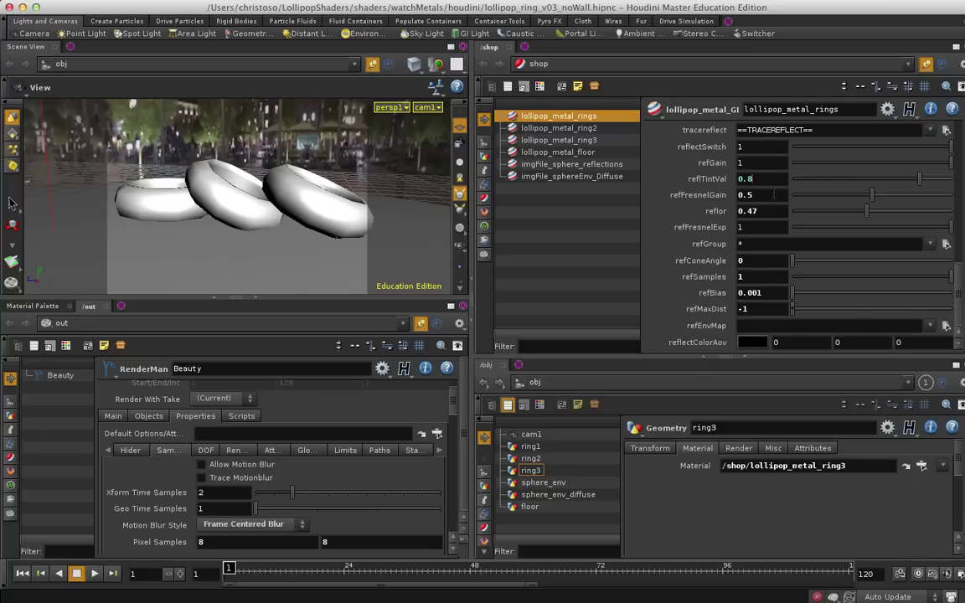
pyautogui.press('Return')
# Experiment with refIor, then restore it to 0.47 to match ring2.
pyautogui.click(765, 194)
pyautogui.click(764, 212)
pyautogui.moveTo(760, 211); pyautogui.dragTo(758, 211, button='middle')
pyautogui.moveTo(757, 212); pyautogui.dragTo(758, 212, button='middle')
pyautogui.write('0.05')
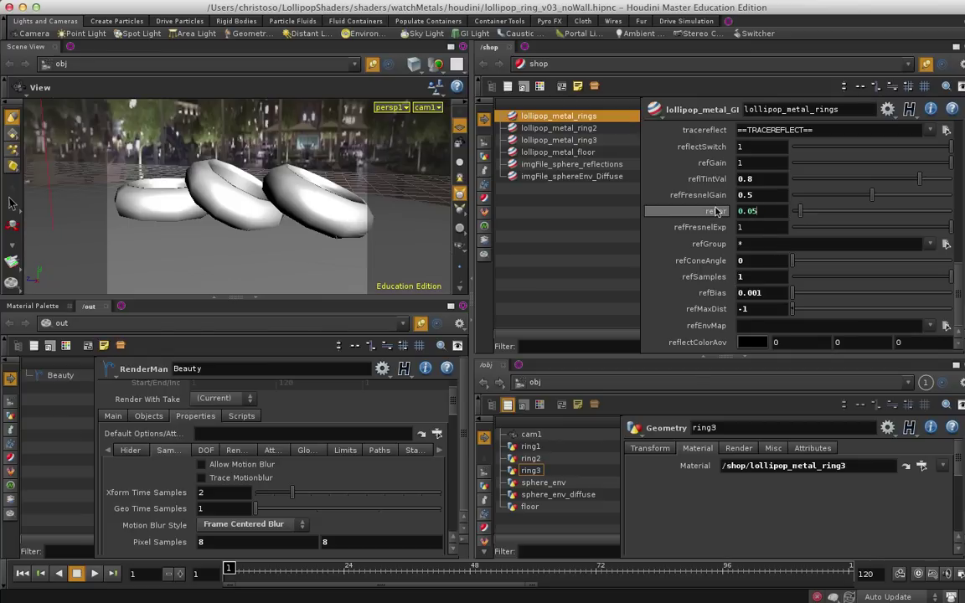
pyautogui.press('BackSpace')
pyautogui.press('BackSpace')
pyautogui.click(550, 128)
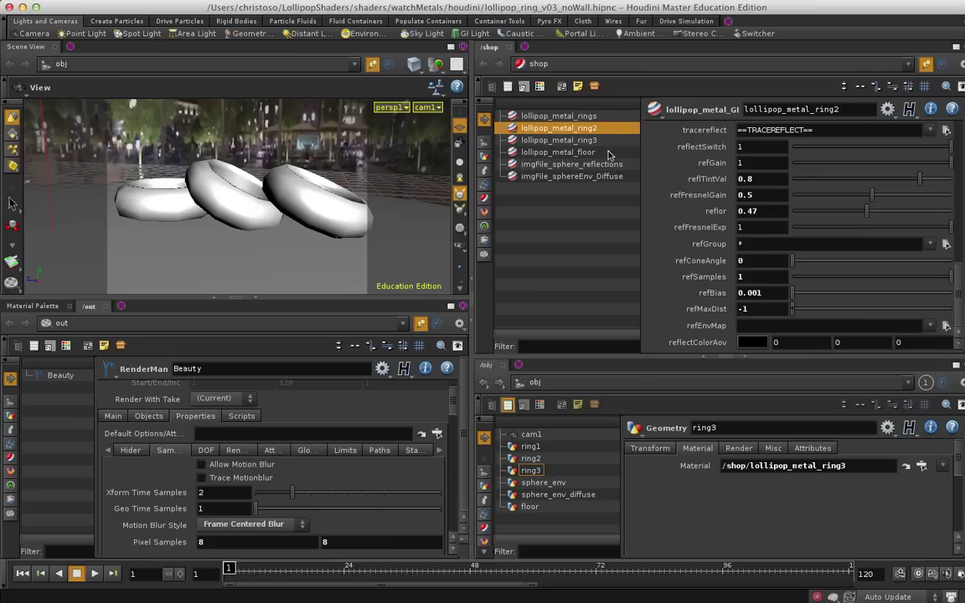
pyautogui.click(578, 117)
pyautogui.click(763, 211)
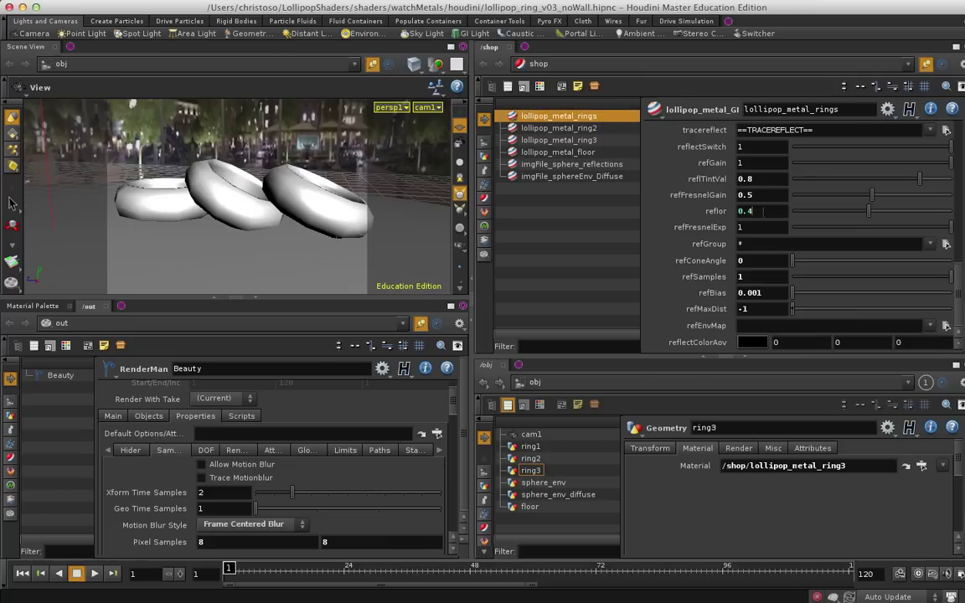
pyautogui.write('7')
pyautogui.press('Return')
# Select the refMaxDist value, then bring up the lollipop_metal_ring3 material.
pyautogui.doubleClick(760, 308)
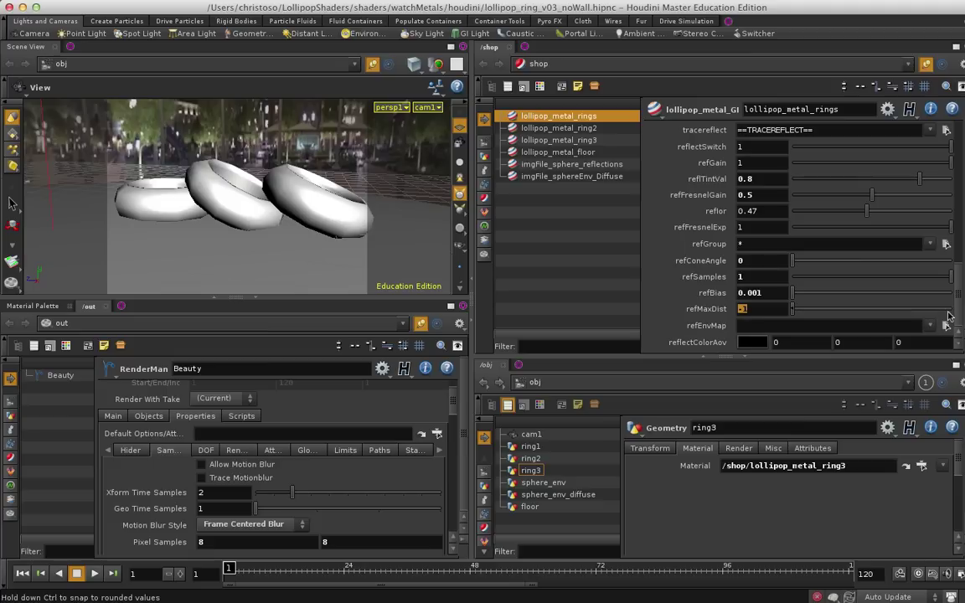
pyautogui.scroll(5, 814, 232)
pyautogui.scroll(5, 815, 232)
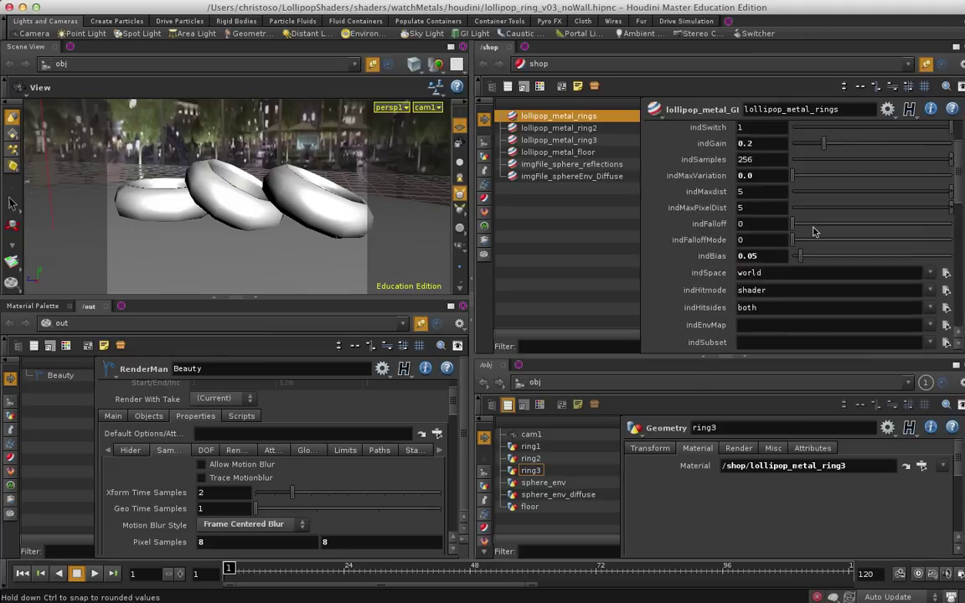
pyautogui.scroll(5, 809, 218)
pyautogui.scroll(-8, 800, 199)
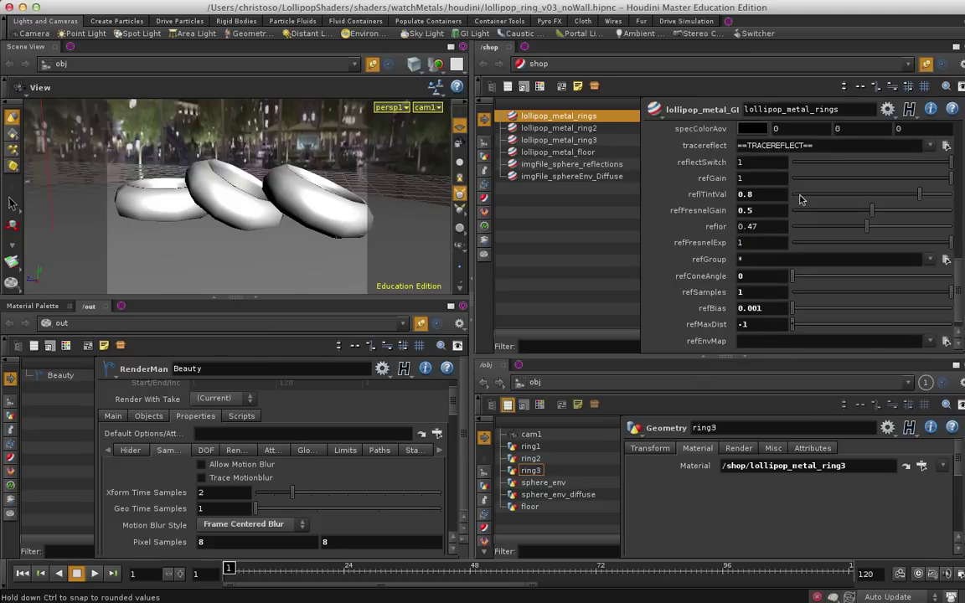
pyautogui.scroll(-2, 754, 167)
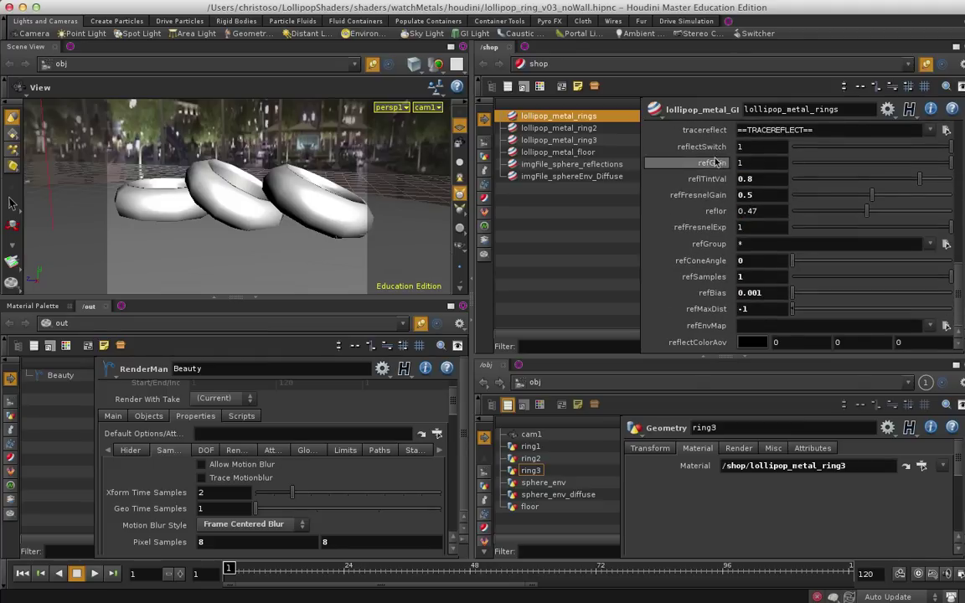
pyautogui.click(557, 127)
# Look over the lollipop_metal_ring3, lollipop_metal_ring2 and floor material settings.
pyautogui.click(607, 141)
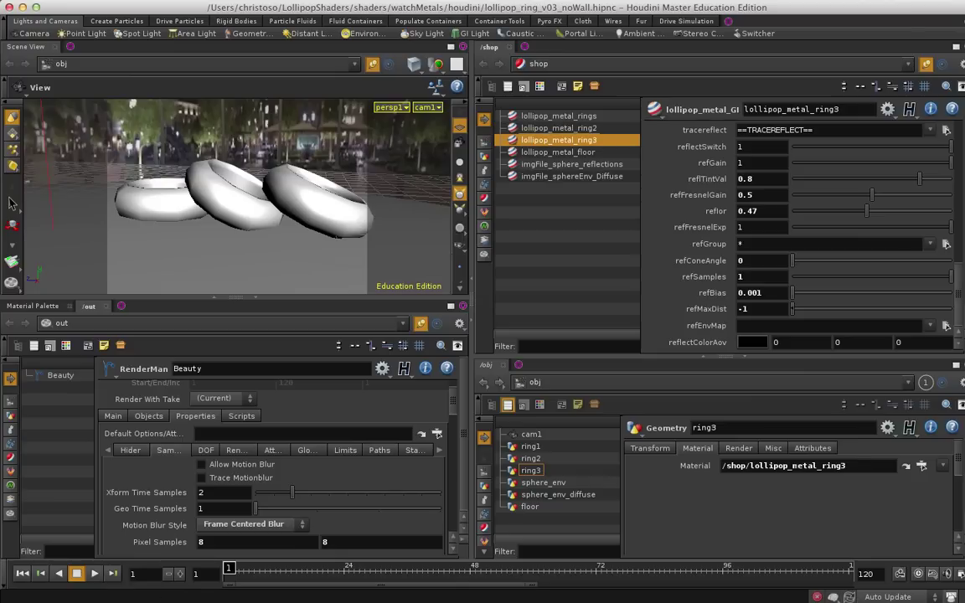
pyautogui.scroll(5, 653, 138)
pyautogui.scroll(5, 657, 134)
pyautogui.click(559, 128)
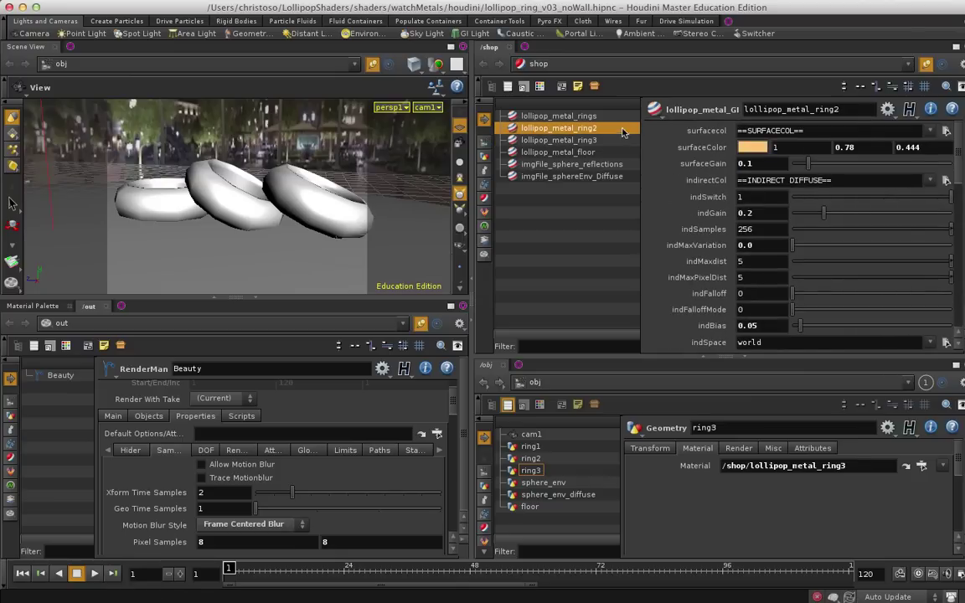
pyautogui.click(594, 143)
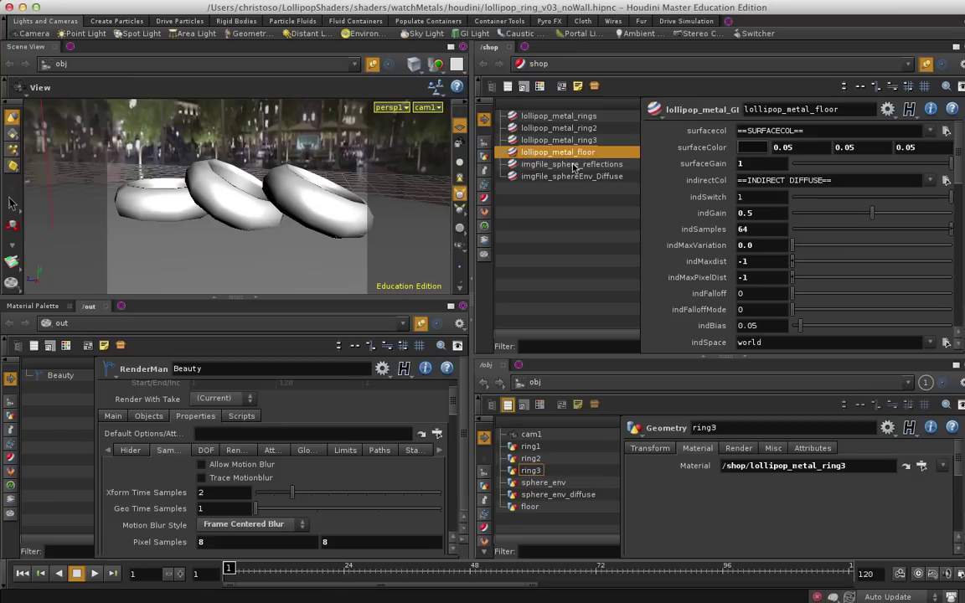
# Alternate between imgFile_sphere_reflections and imgFile_sphereEnv_Diffuse; both use s offset −0.3.
pyautogui.click(573, 165)
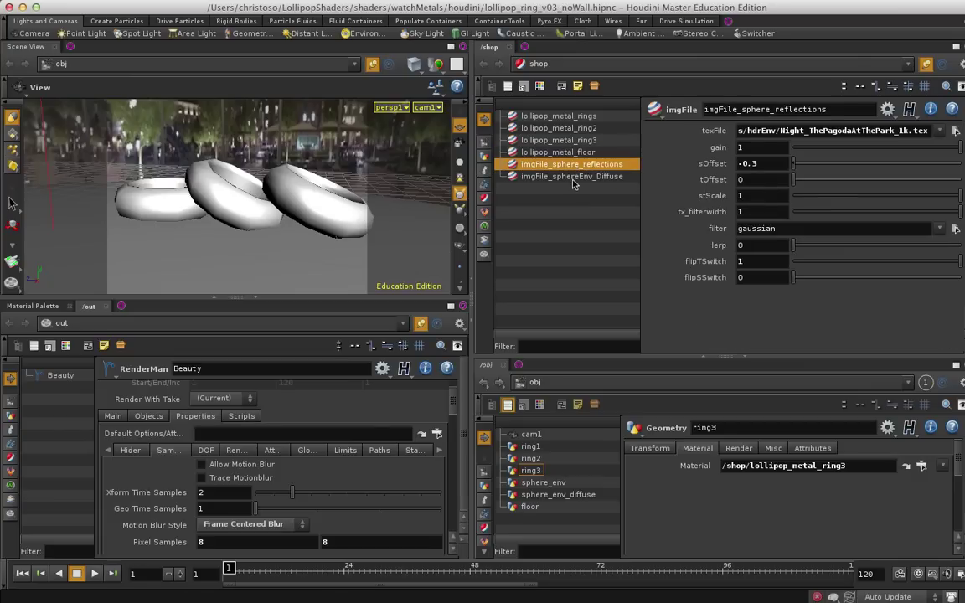
pyautogui.click(574, 178)
pyautogui.click(570, 164)
pyautogui.click(562, 176)
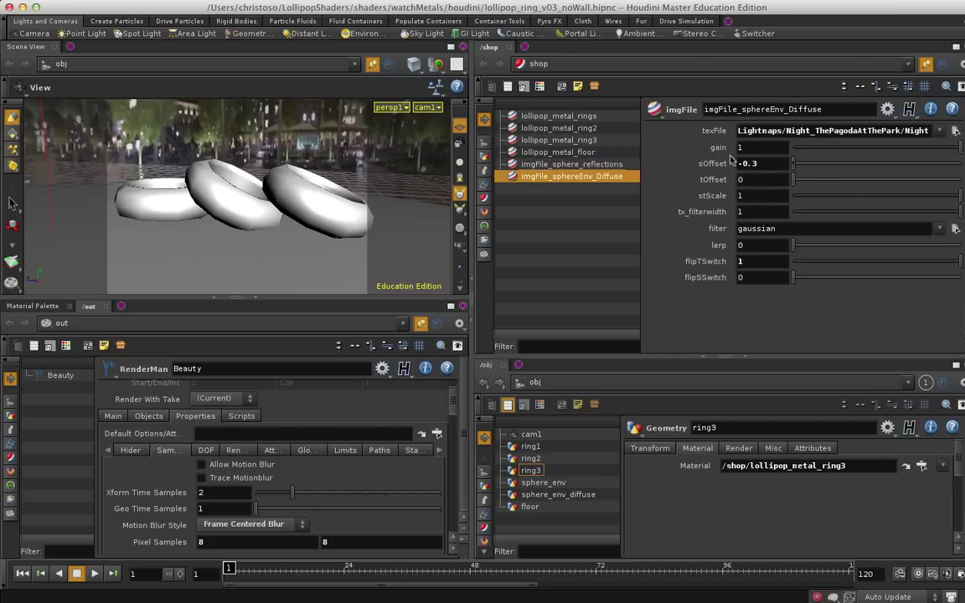
pyautogui.click(558, 164)
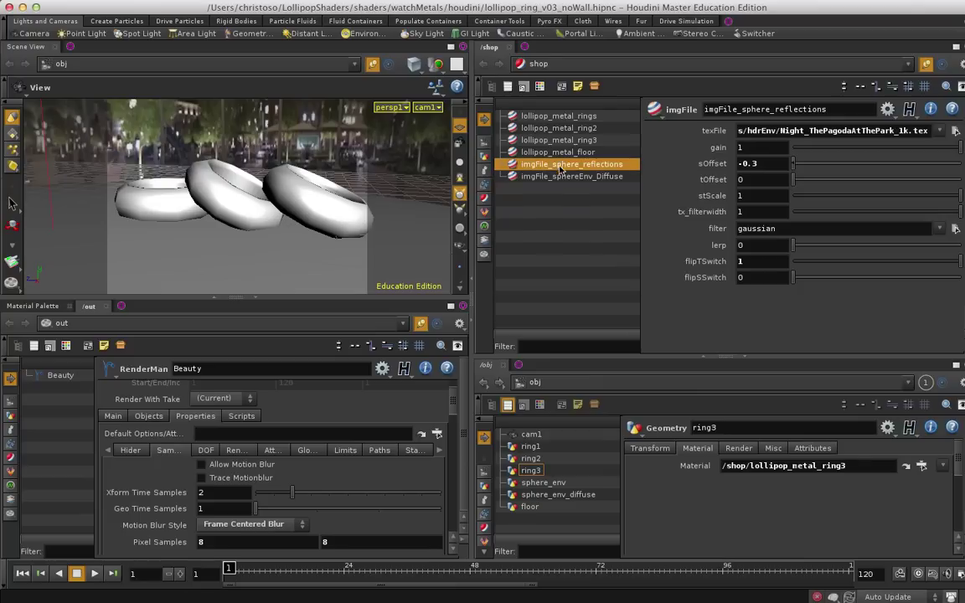
pyautogui.click(563, 178)
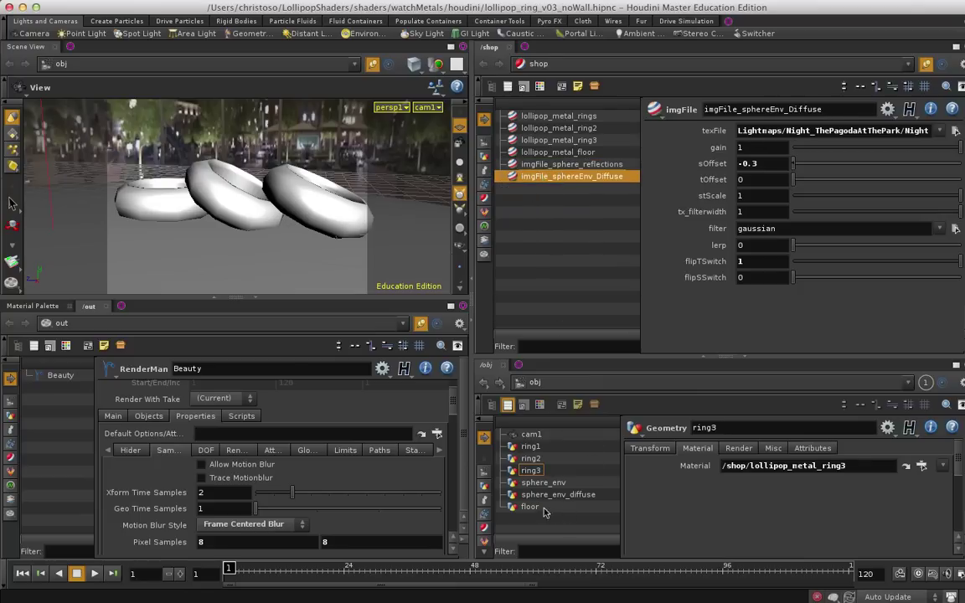
# Check the materials on the ring1, ring2, sphere_env_diffuse and floor objects.
pyautogui.click(532, 447)
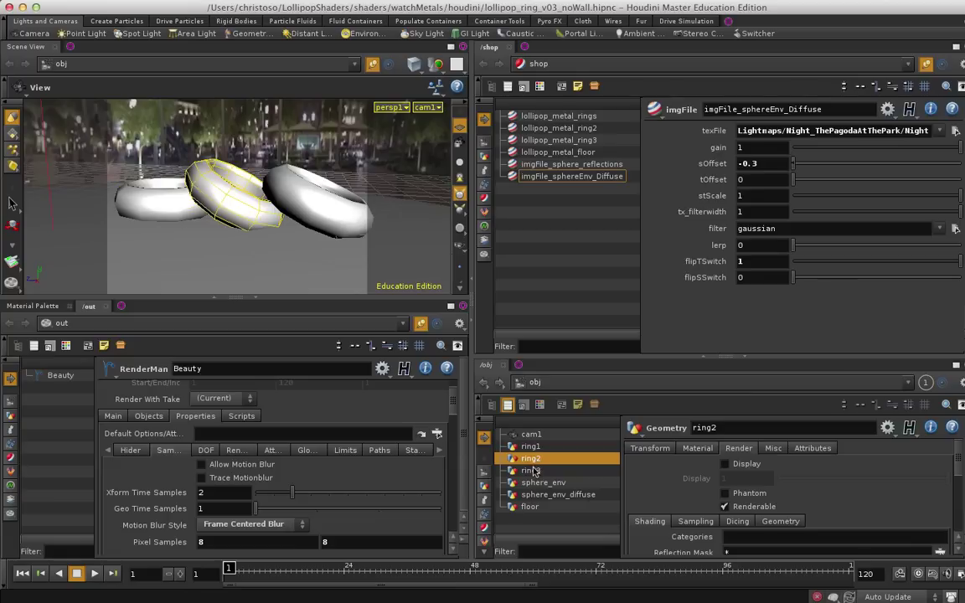
pyautogui.click(531, 471)
pyautogui.click(542, 483)
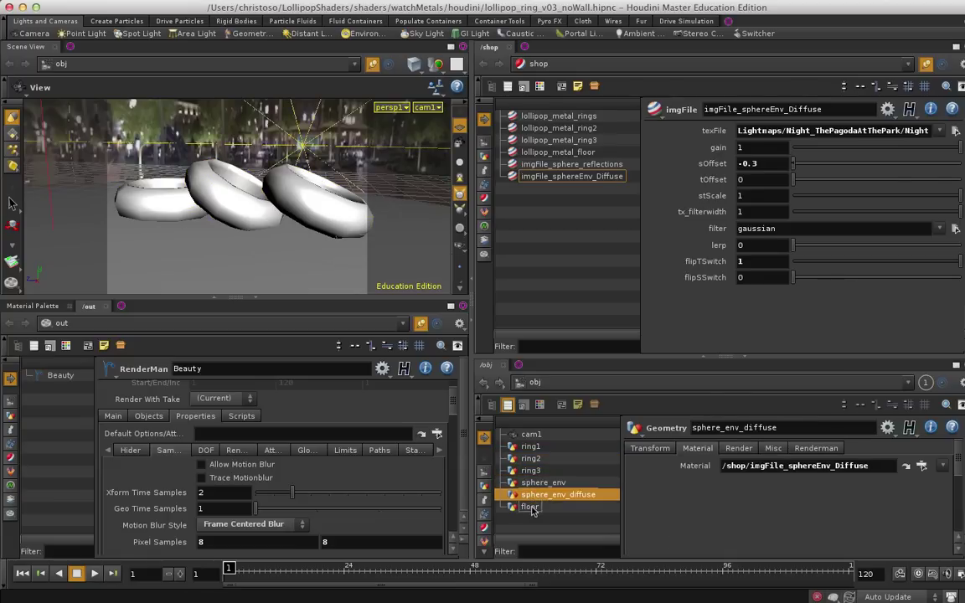
pyautogui.click(530, 507)
# Show Beauty's Main settings, briefly enabling Disk File to inspect ring_v03_2domes.rib, then disable it.
pyautogui.click(118, 417)
pyautogui.scroll(-2, 121, 456)
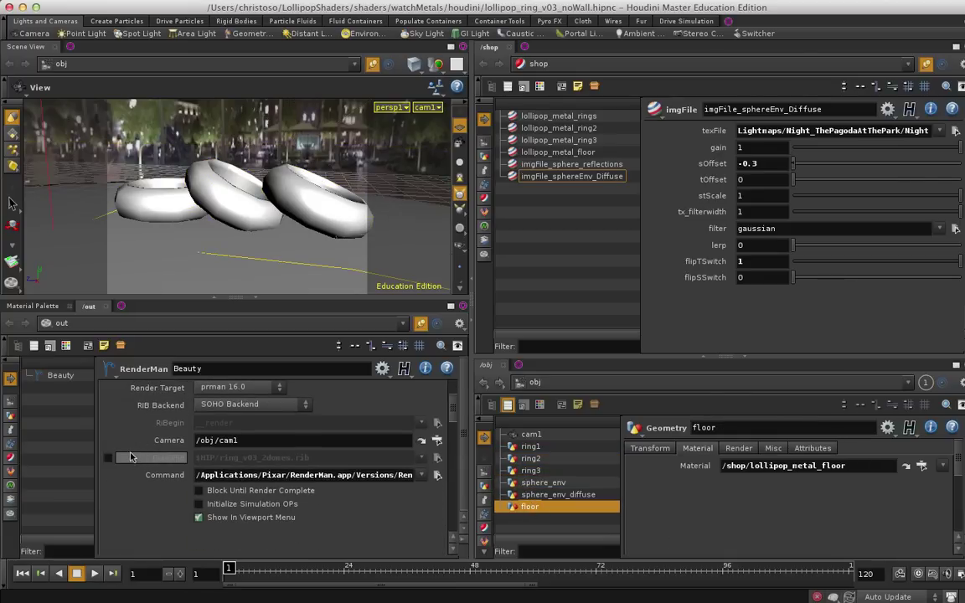
pyautogui.click(108, 455)
pyautogui.click(329, 460)
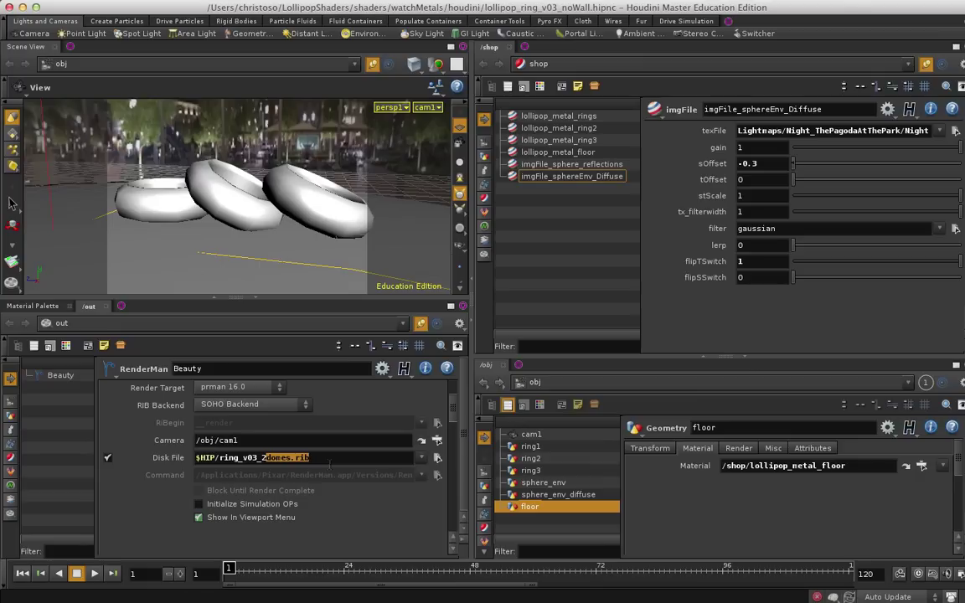
pyautogui.click(107, 457)
pyautogui.scroll(3, 228, 469)
pyautogui.scroll(1, 227, 469)
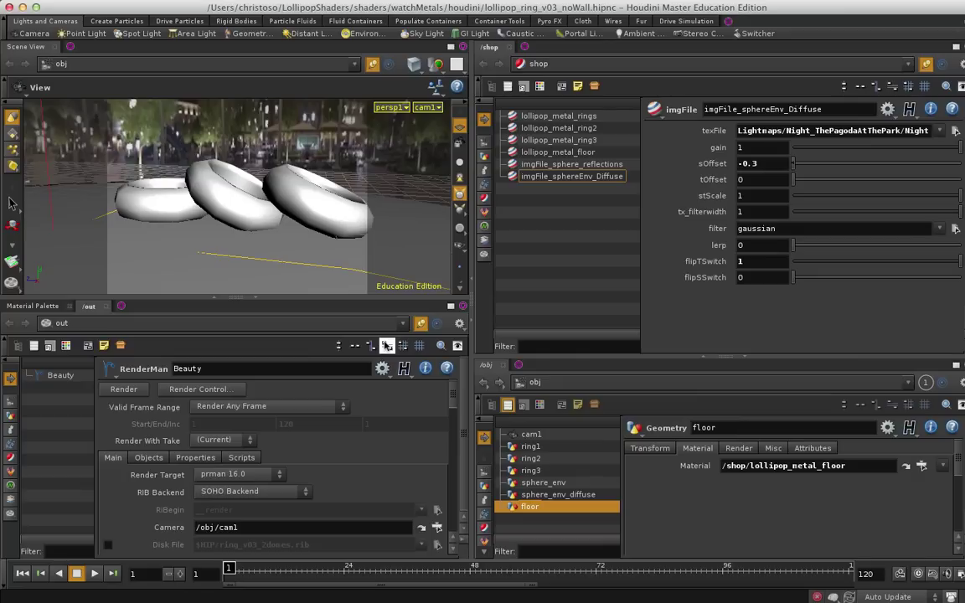
# Switch to Finder and inspect ring_v02_2domes.rib in the watchMetals folder.
pyautogui.press('super+Tab')
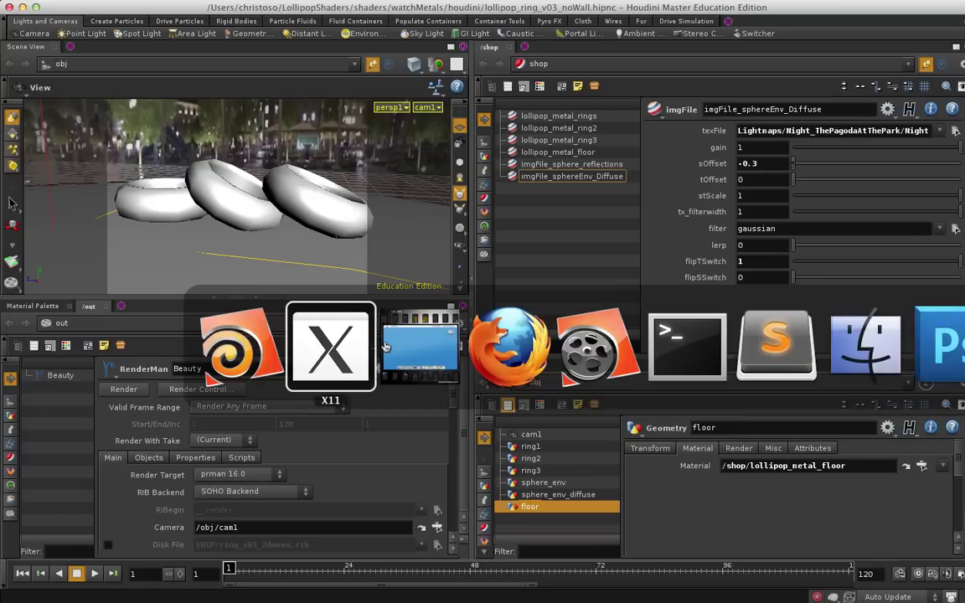
pyautogui.press('super+Tab')
pyautogui.press('super+Tab')
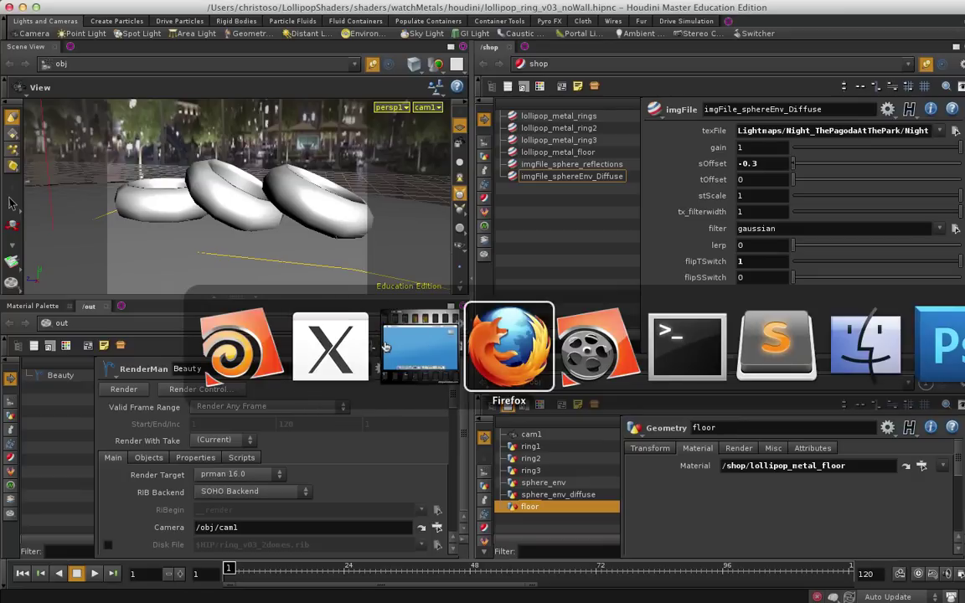
pyautogui.press('super+Tab')
pyautogui.press('super+Tab')
pyautogui.press('super+Tab')
pyautogui.press('super+Tab')
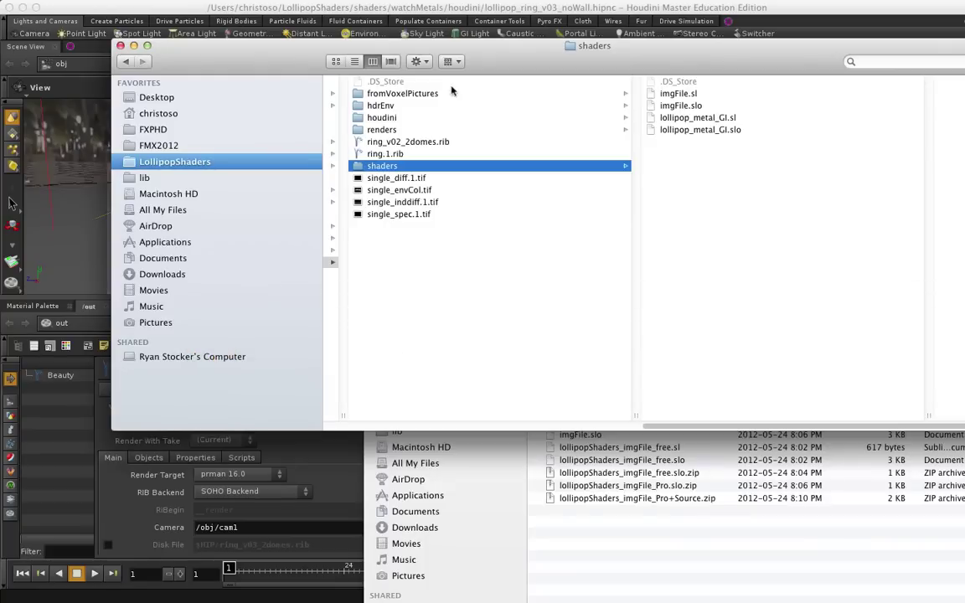
pyautogui.moveTo(439, 45); pyautogui.dragTo(424, 78)
pyautogui.click(391, 178)
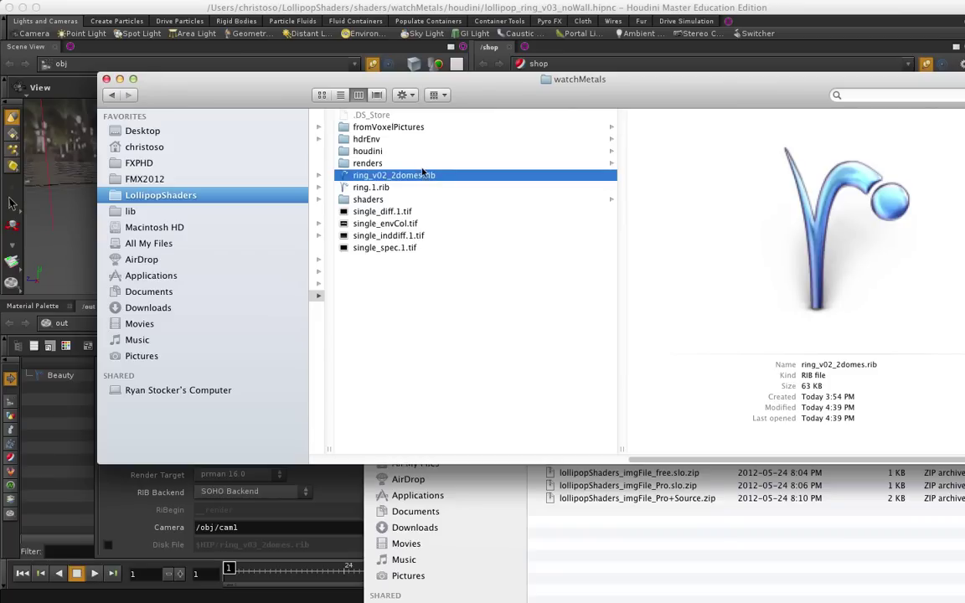
# Step through the earlier ring render JPGs in the renders folder, then reselect the RIB.
pyautogui.click(422, 163)
pyautogui.click(649, 127)
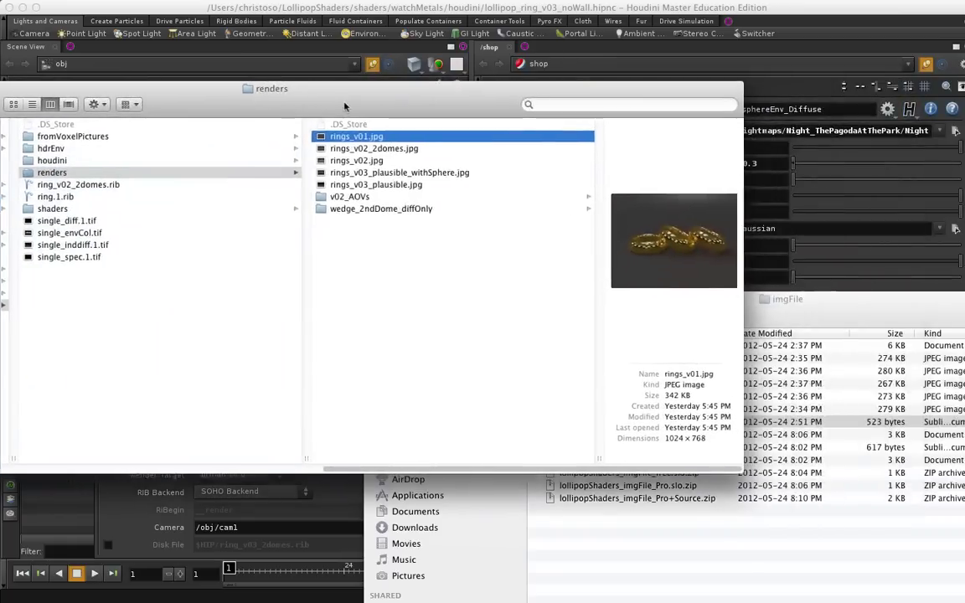
pyautogui.press('Down')
pyautogui.press('Down')
pyautogui.press('Down')
pyautogui.press('Down')
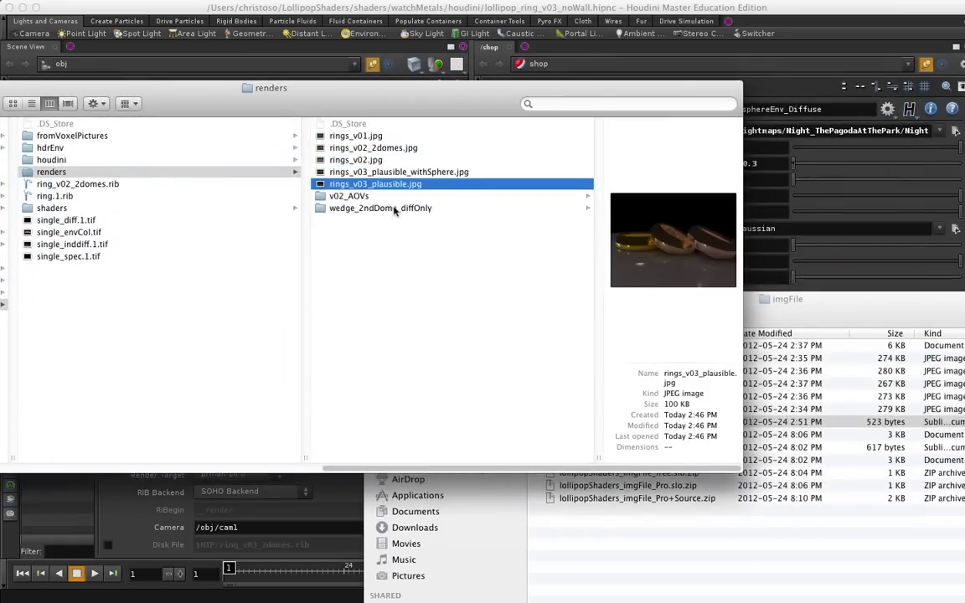
pyautogui.press('Up')
pyautogui.press('Up')
pyautogui.press('Up')
pyautogui.press('Up')
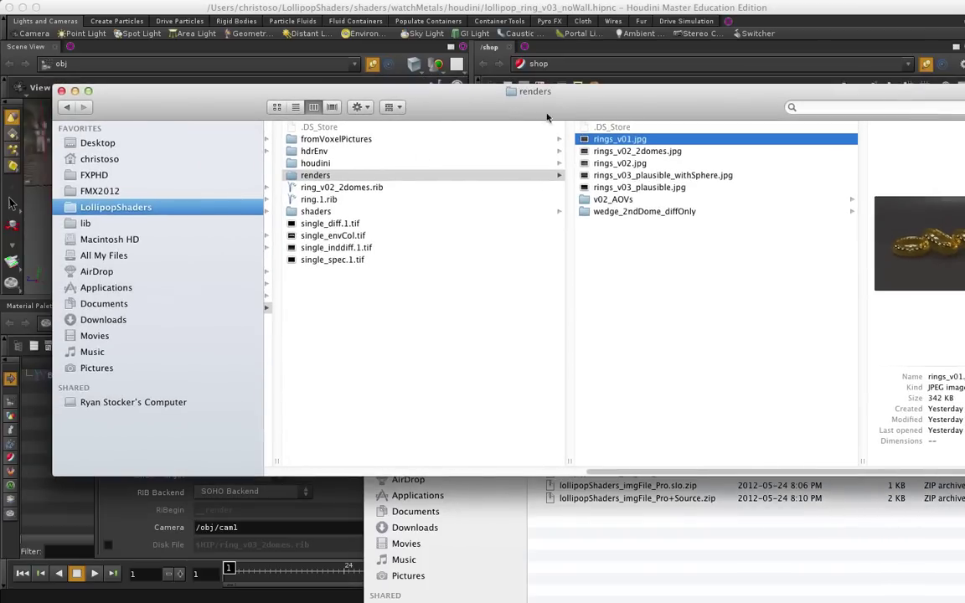
pyautogui.click(343, 188)
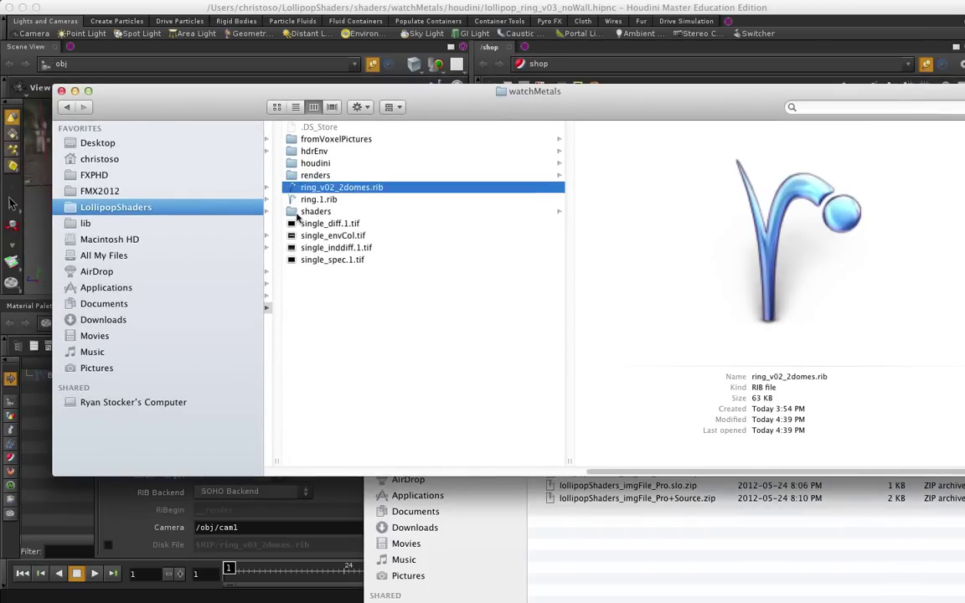
# Browse the lollipop_metal_GI and imgFile .sl/.slo files, then preview Night_ThePagodaAtThePark_1k.tex in hdrEnv.
pyautogui.click(302, 211)
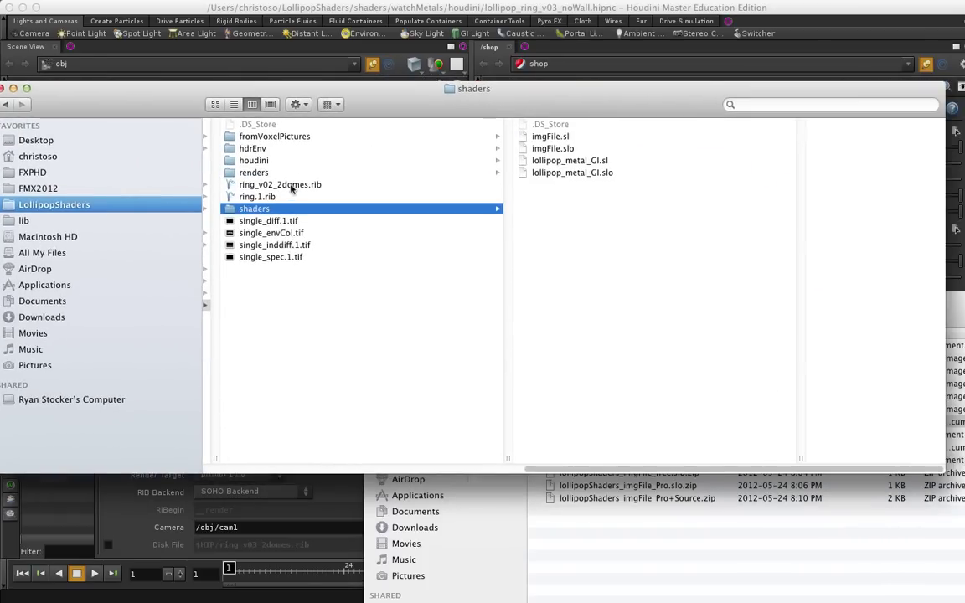
pyautogui.click(552, 161)
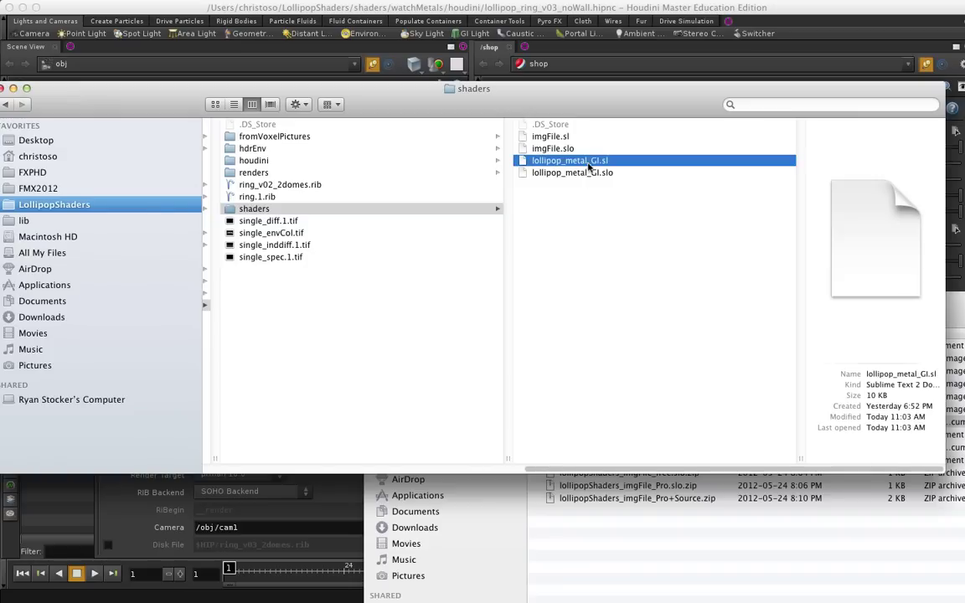
pyautogui.press('Down')
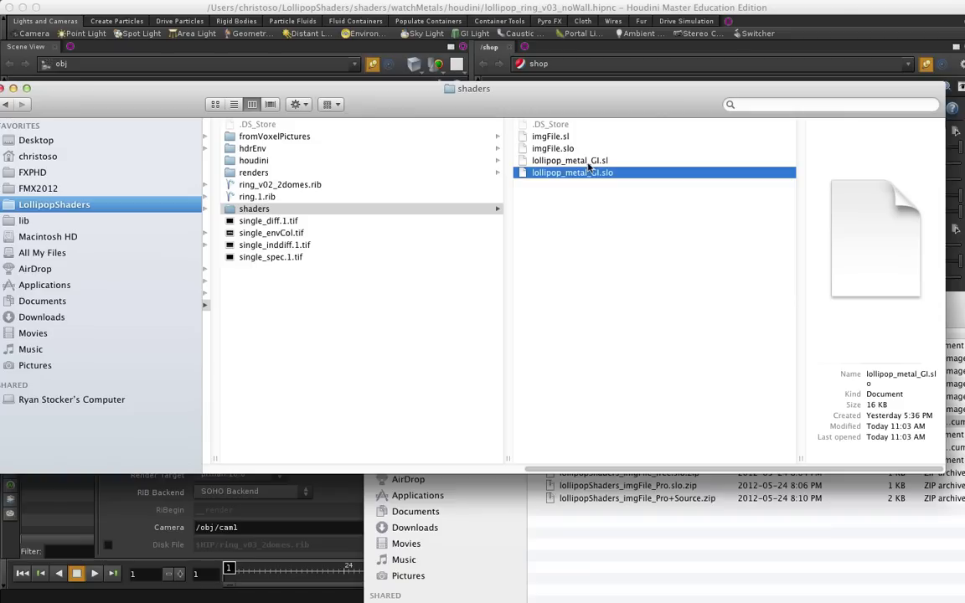
pyautogui.press('Up')
pyautogui.press('Up')
pyautogui.press('Up')
pyautogui.press('Down')
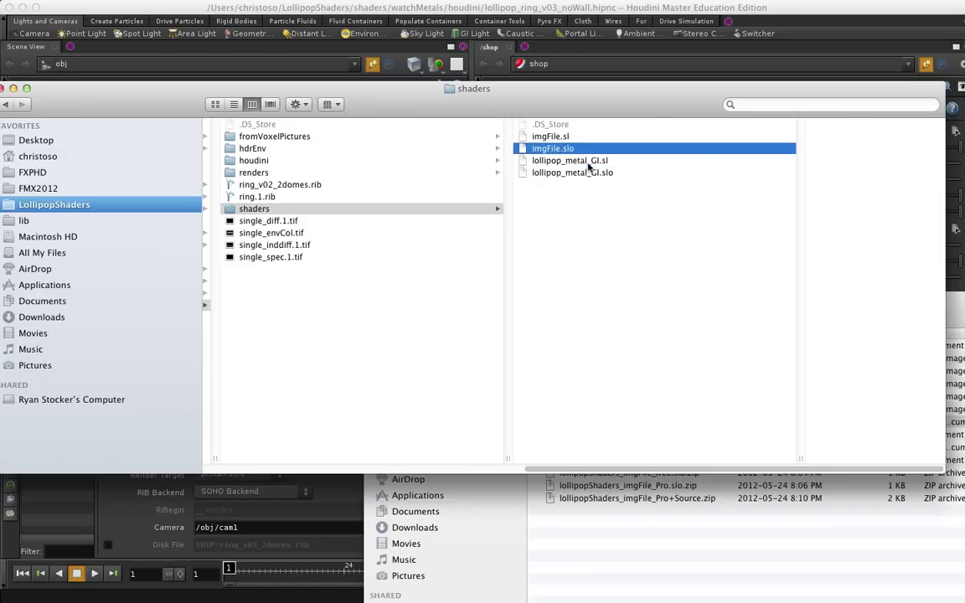
pyautogui.press('Up')
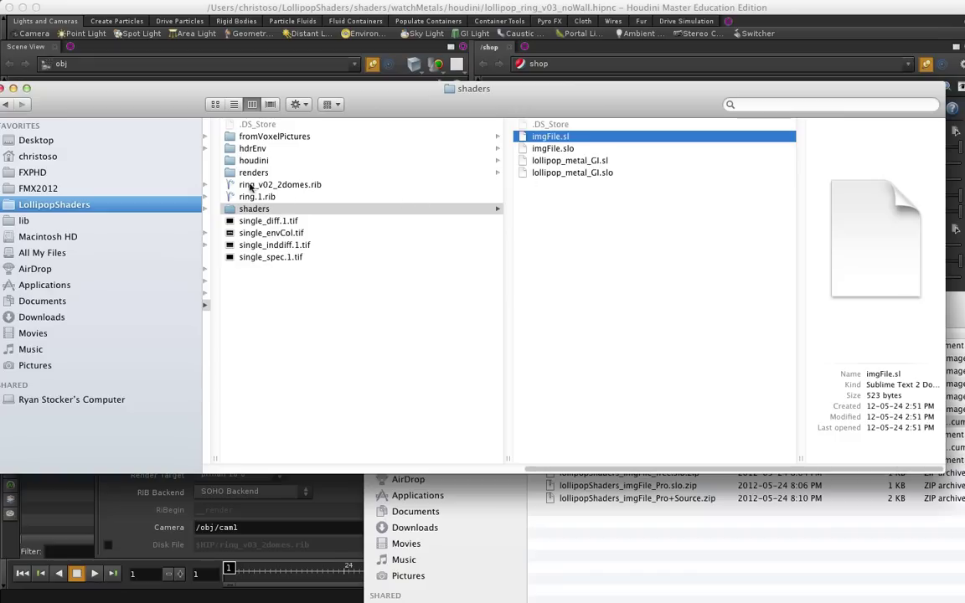
pyautogui.click(250, 148)
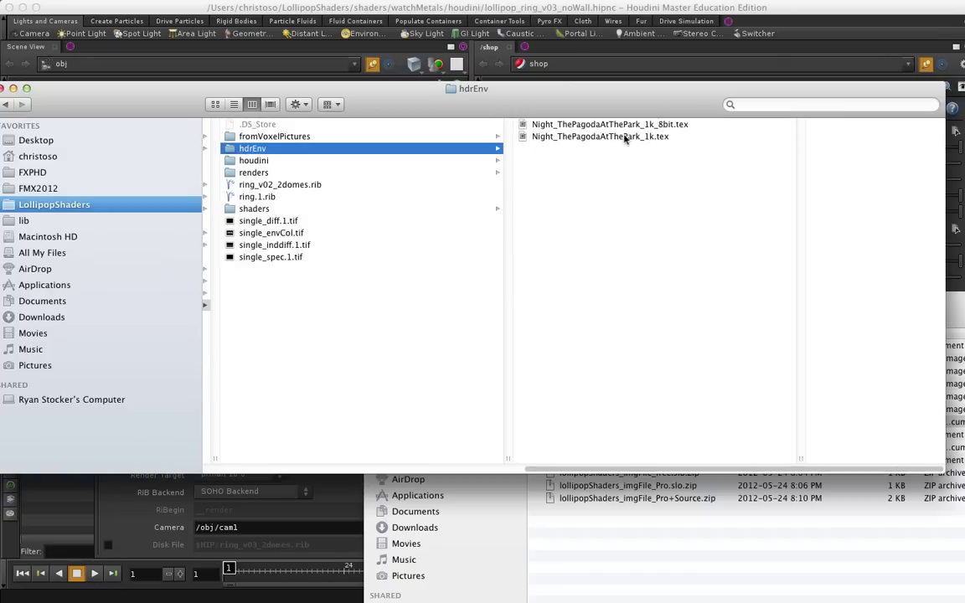
pyautogui.click(593, 122)
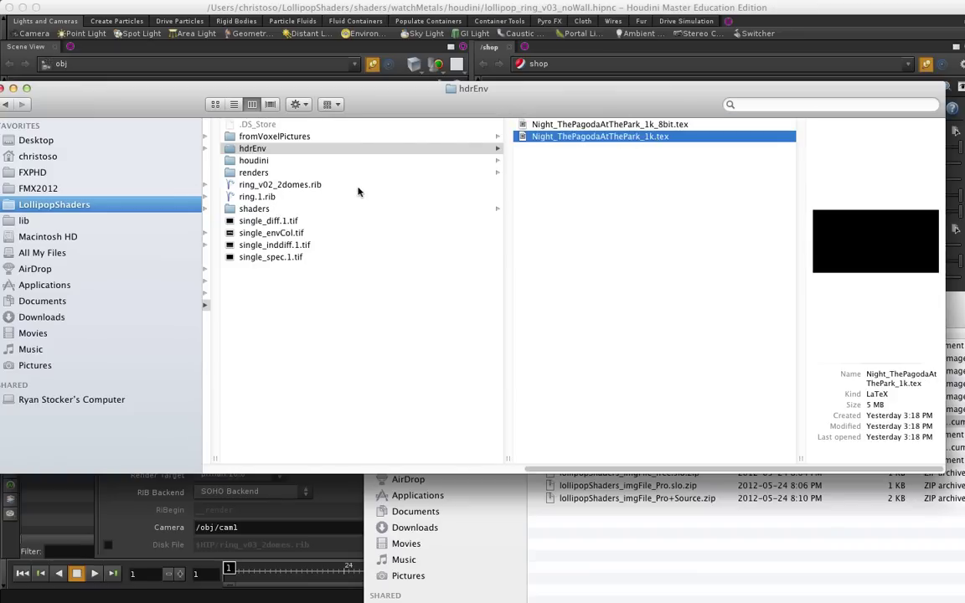
# In Terminal, delete the old .tif AOV images from the project folder with rm *.tif.
pyautogui.press('super+Tab')
pyautogui.press('super+Tab')
pyautogui.press('super+Tab')
pyautogui.press('super+Tab')
pyautogui.press('super+Tab')
pyautogui.press('super+Tab')
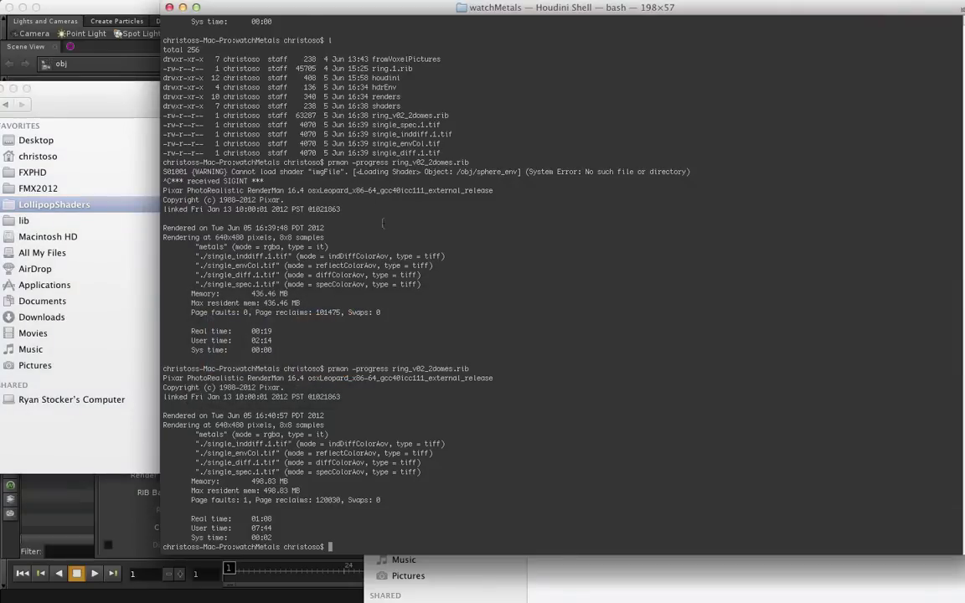
pyautogui.press('super+k')
pyautogui.write('pw')
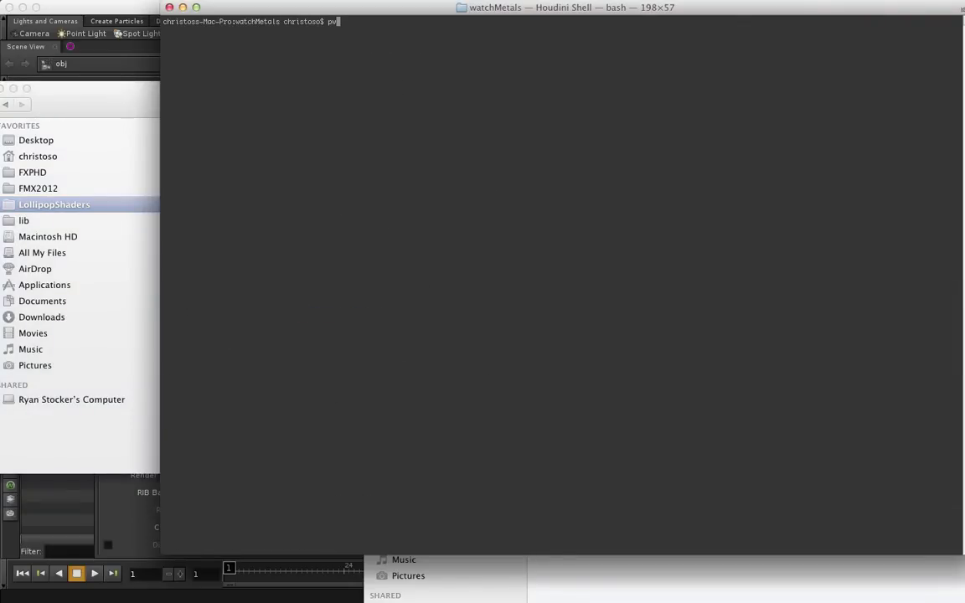
pyautogui.write('d')
pyautogui.press('Return')
pyautogui.write('l')
pyautogui.press('Return')
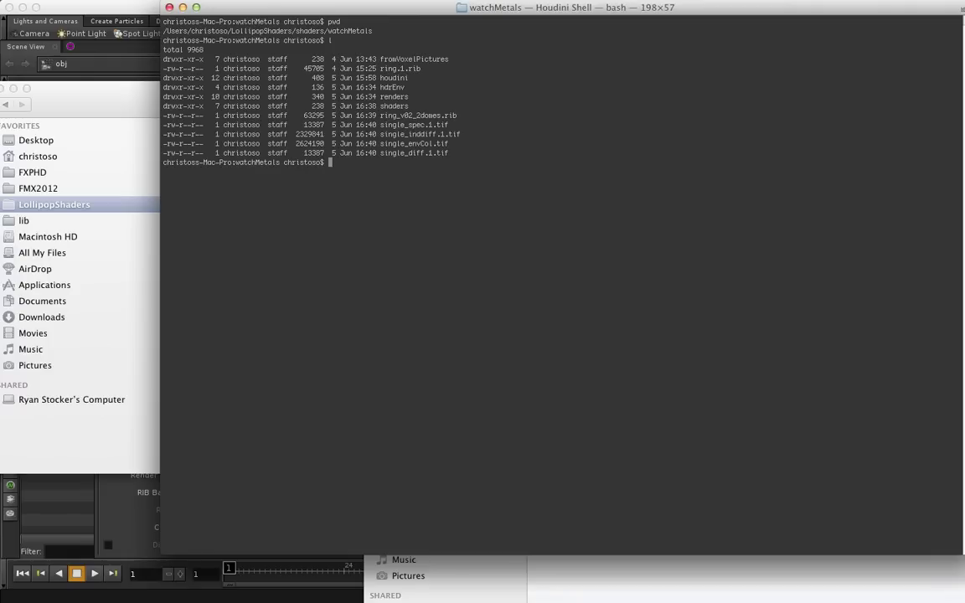
pyautogui.write('rm *.')
pyautogui.write('tif')
pyautogui.press('Return')
pyautogui.write('l')
pyautogui.press('Return')
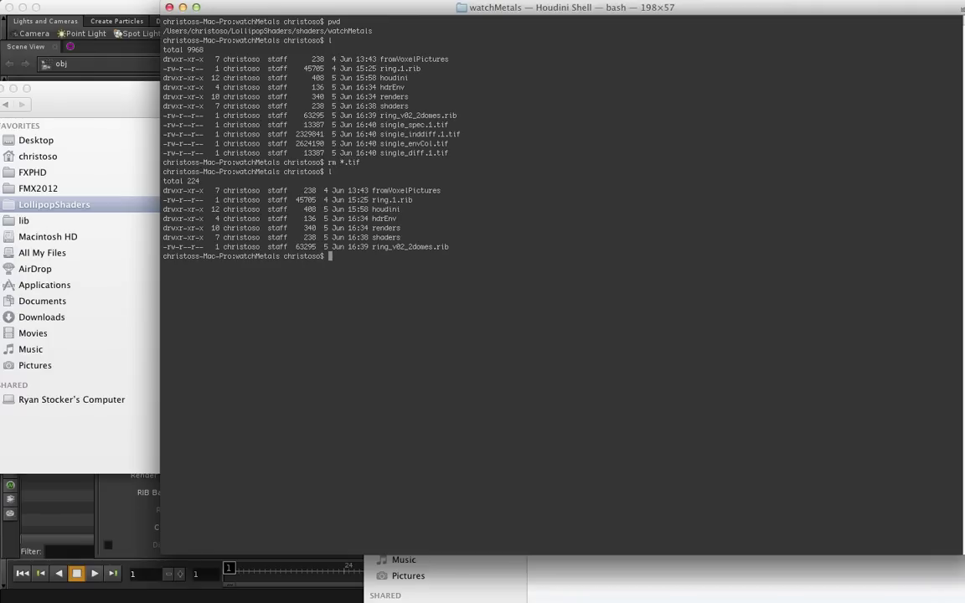
# Render ring_v02_2domes.rib with prman -progress and bring up the render window.
pyautogui.moveTo(447, 246); pyautogui.dragTo(369, 247)
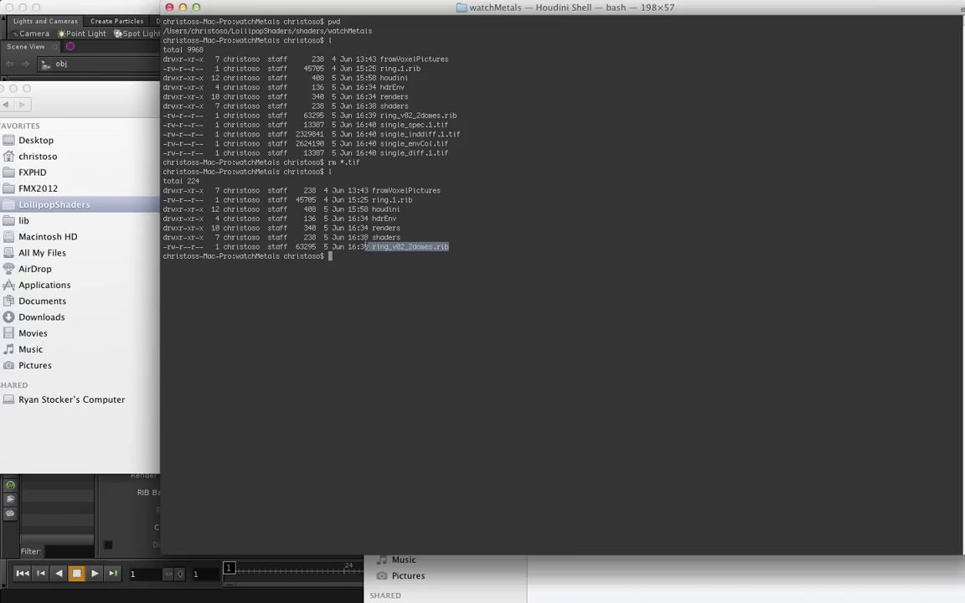
pyautogui.write('prman ')
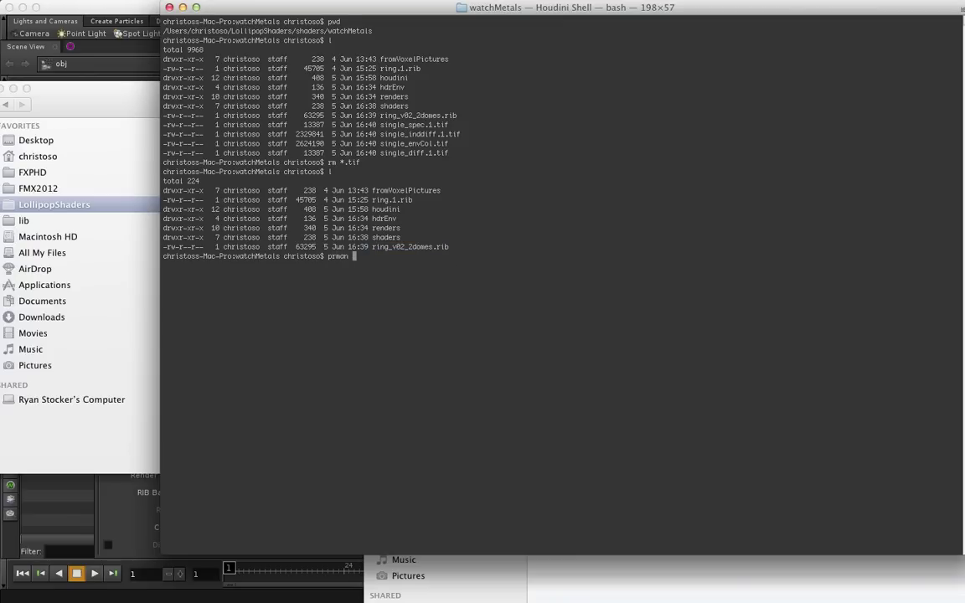
pyautogui.write('-progress ring')
pyautogui.write('_')
pyautogui.press('Tab')
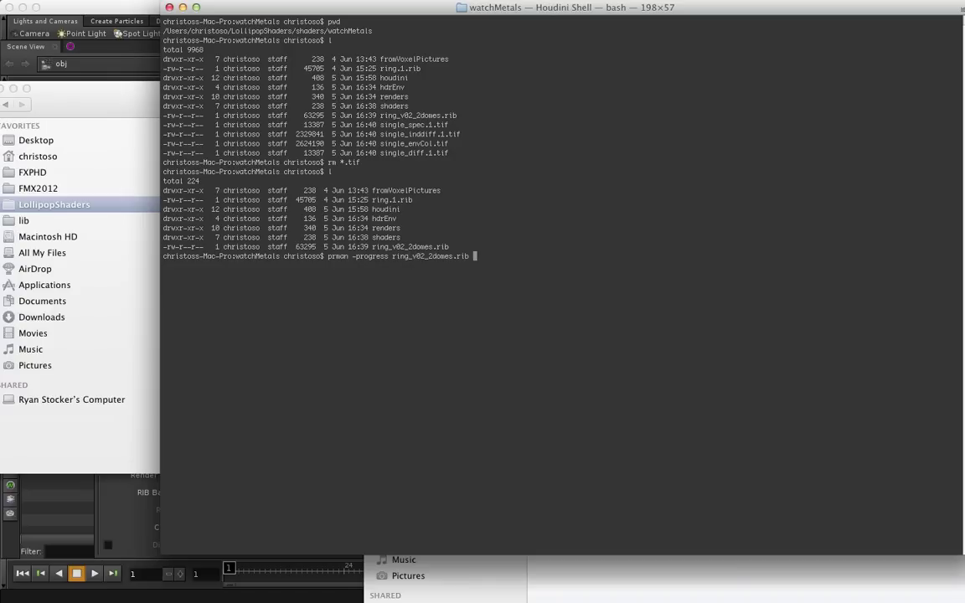
pyautogui.press('Return')
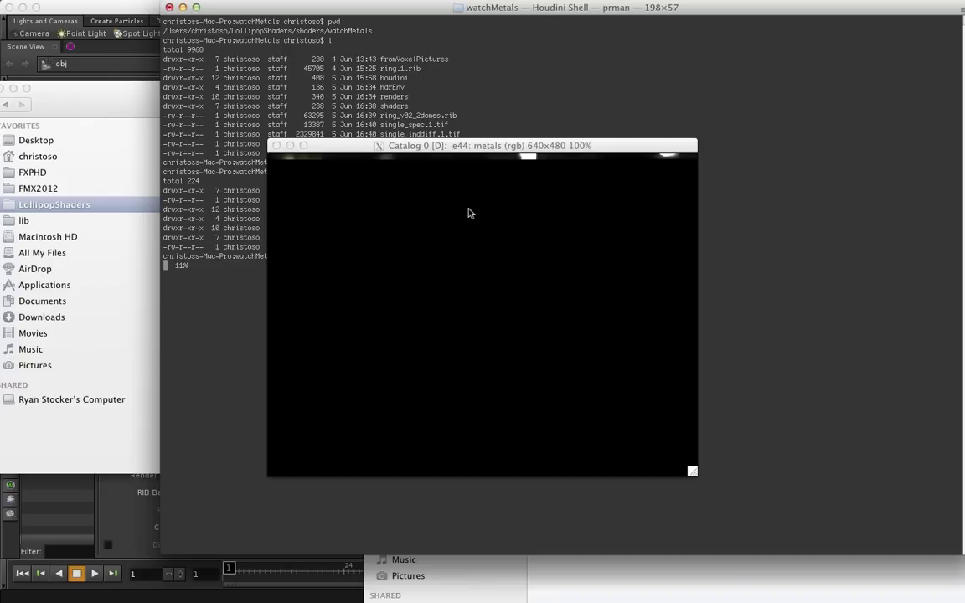
pyautogui.click(467, 214)
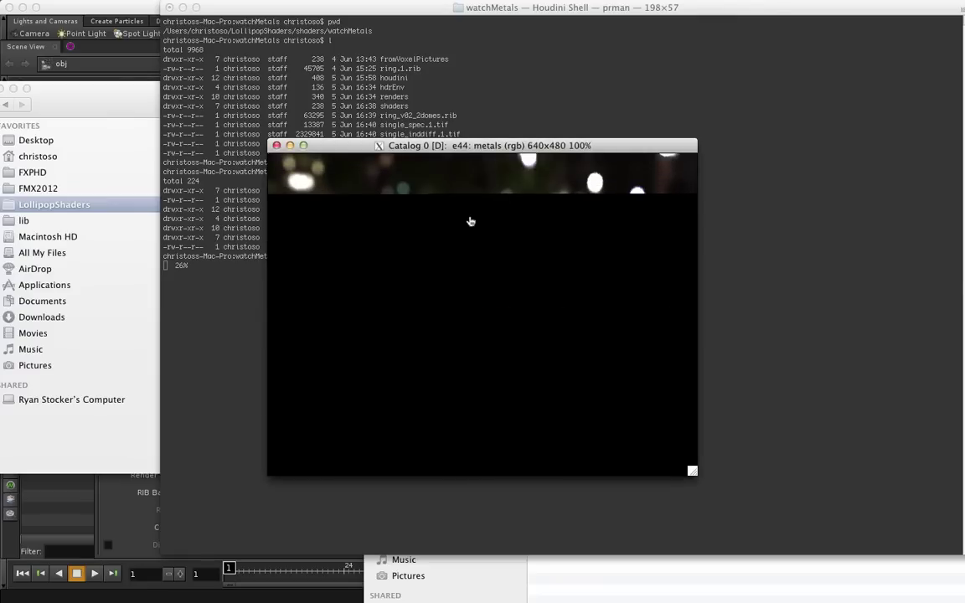
pyautogui.press('super+Tab')
pyautogui.press('super+Tab')
pyautogui.press('super+Tab')
pyautogui.press('super+Tab')
pyautogui.press('super+Tab')
pyautogui.press('super+Tab')
pyautogui.press('super+Tab')
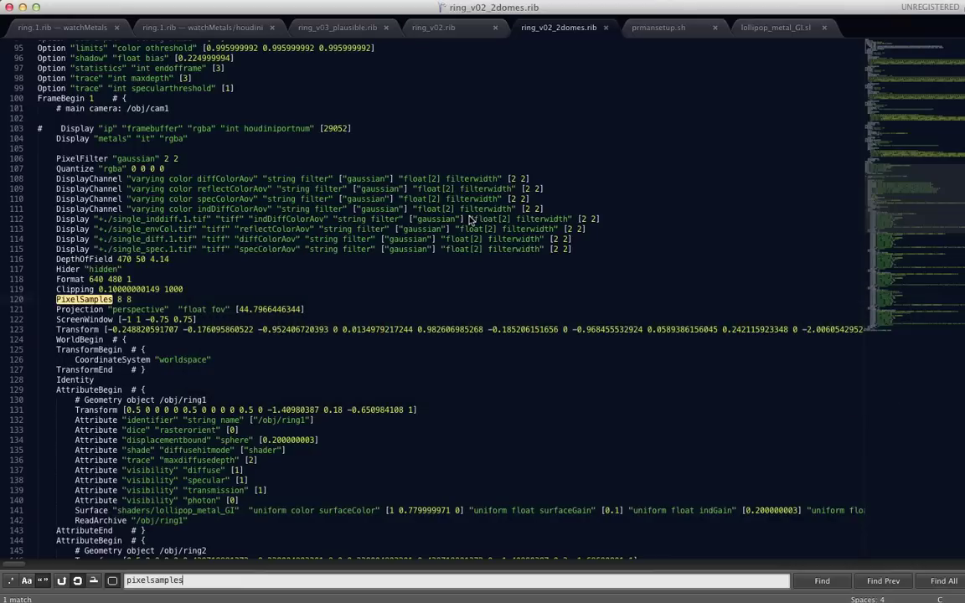
# Search ring_v02_2domes.rib for its Display lines and check the render's progress in X11.
pyautogui.click(364, 324)
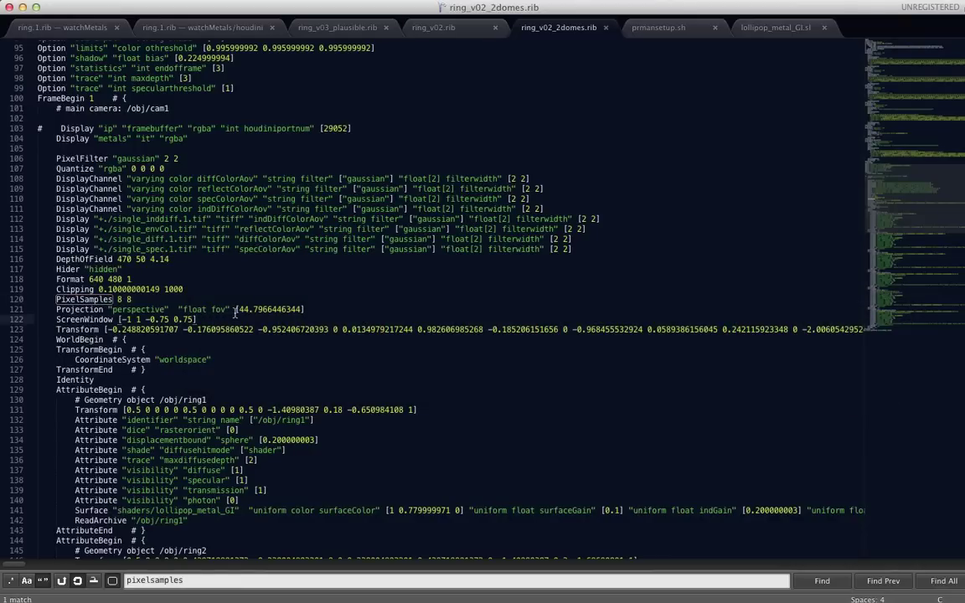
pyautogui.press('super+f')
pyautogui.write('display')
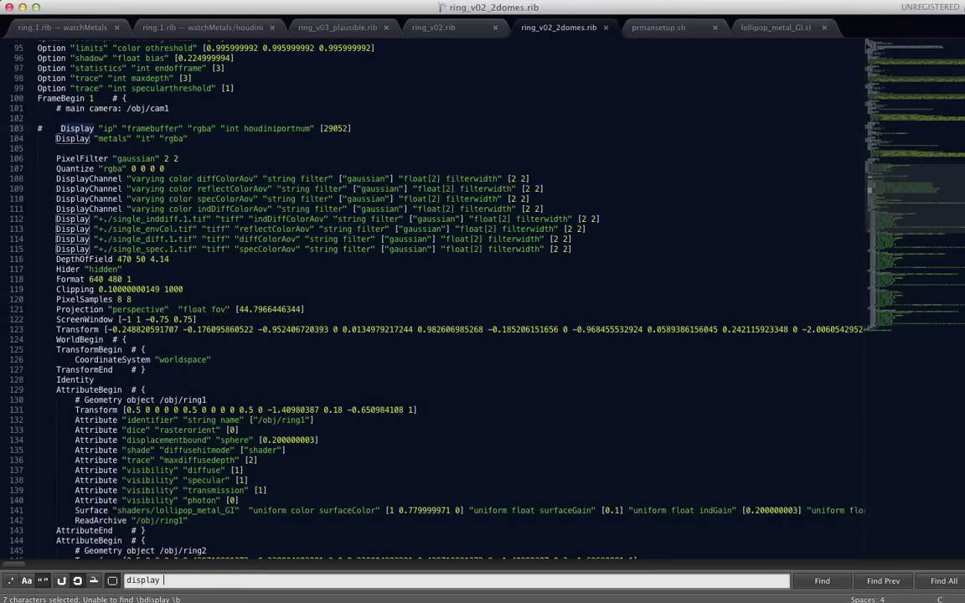
pyautogui.tripleClick(127, 128)
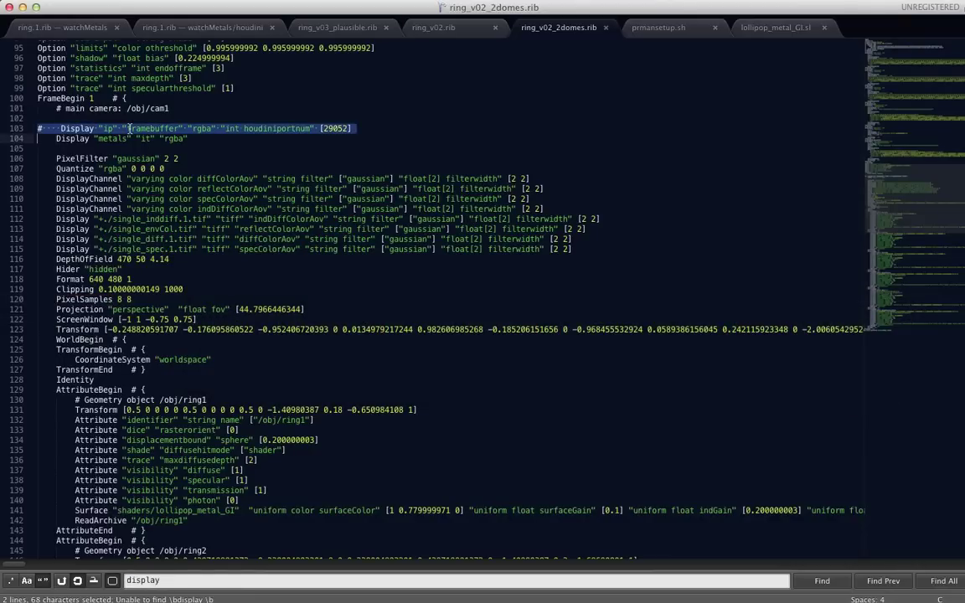
pyautogui.click(123, 140)
pyautogui.tripleClick(76, 138)
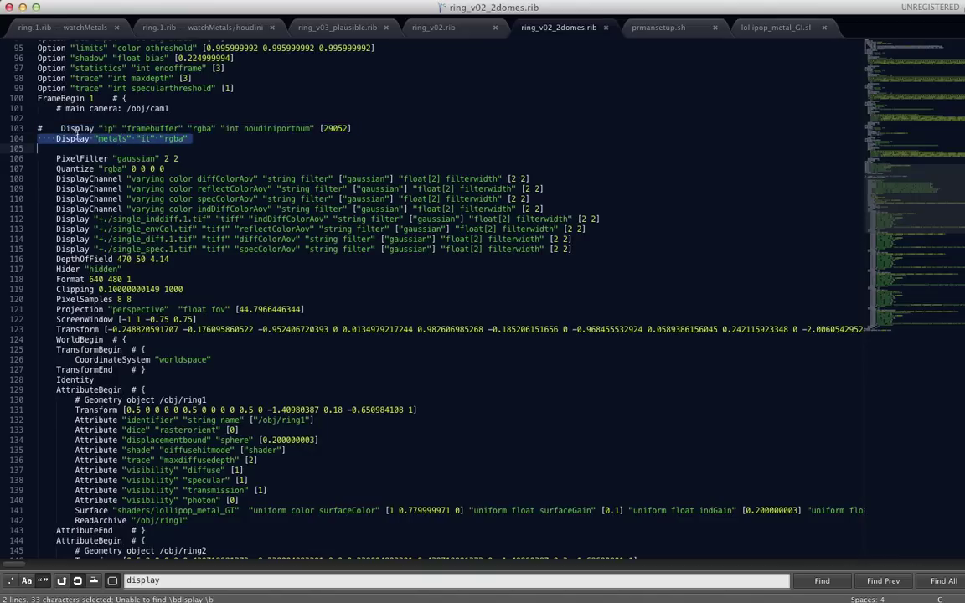
pyautogui.click(148, 139)
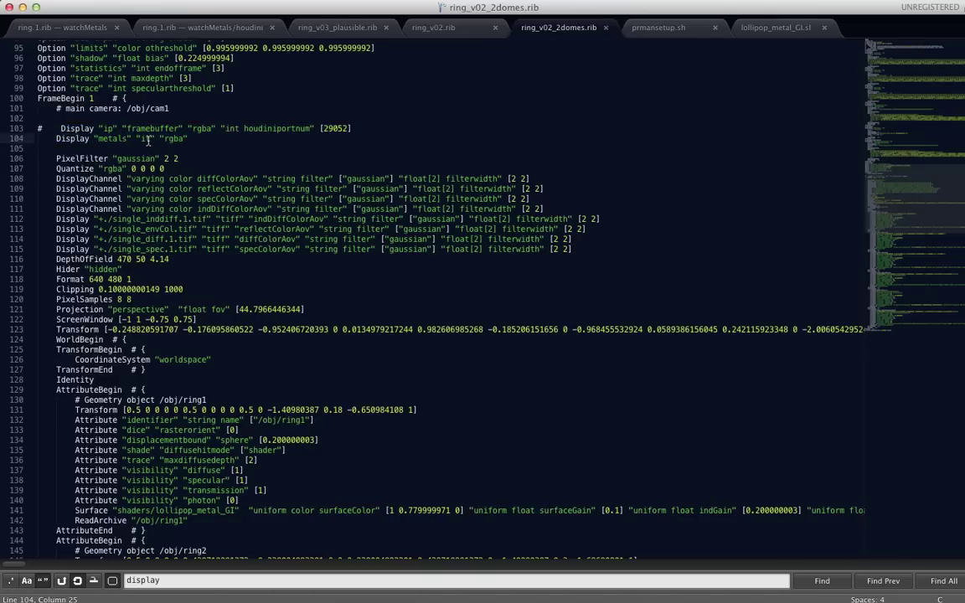
pyautogui.press('super+Tab')
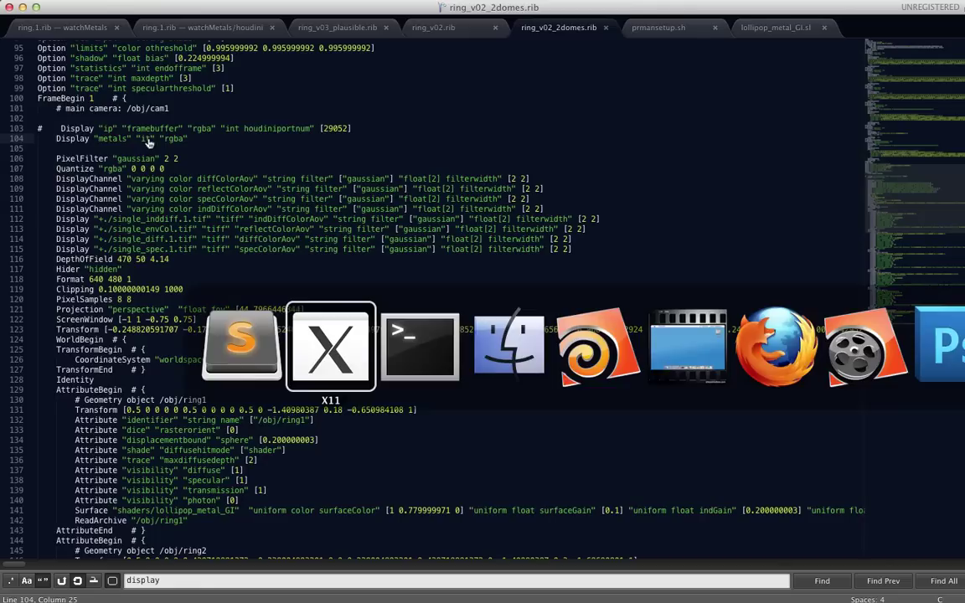
pyautogui.press('super+Tab')
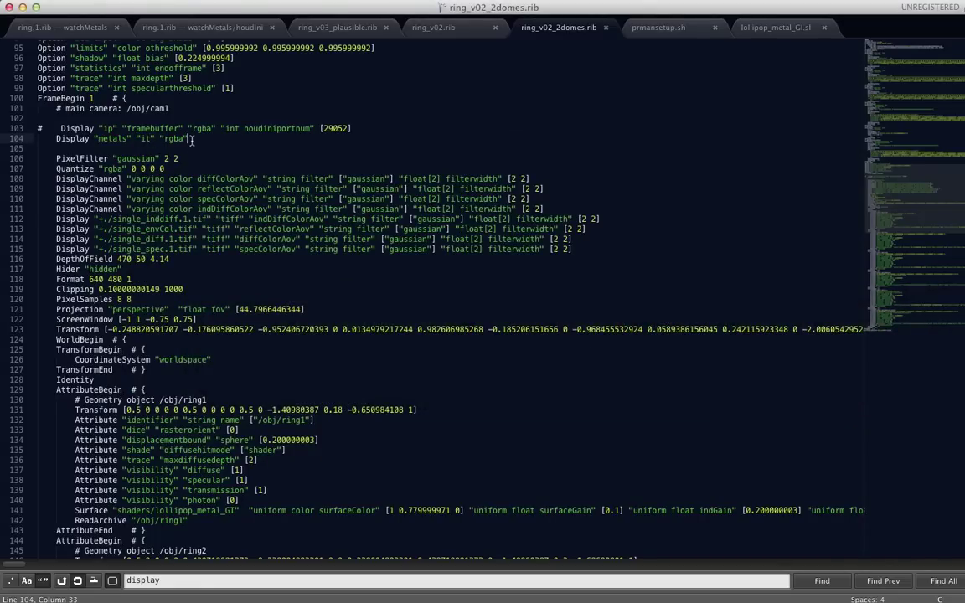
# Add a new, still-empty Display line below the metals Display line.
pyautogui.tripleClick(174, 128)
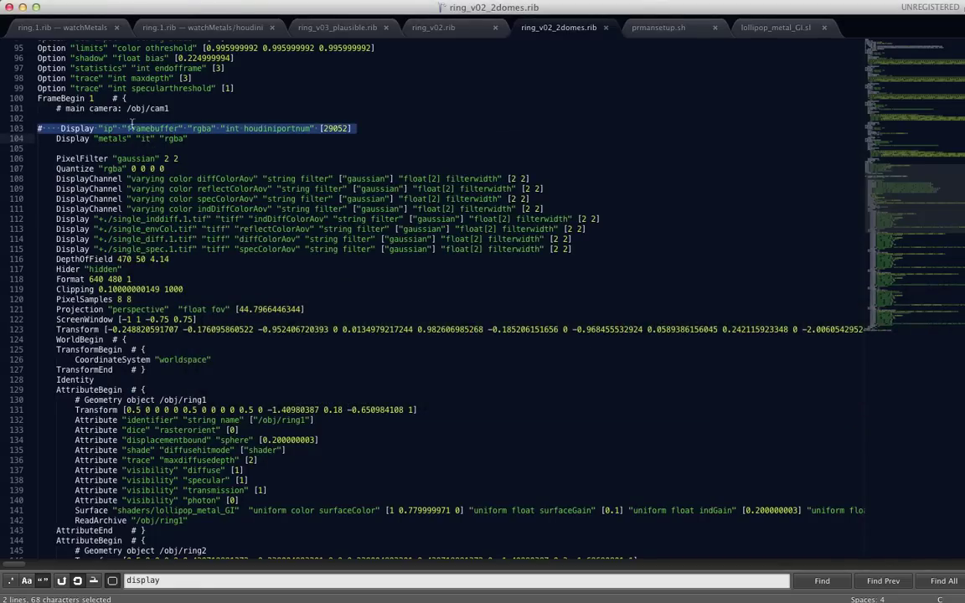
pyautogui.click(191, 143)
pyautogui.press('Return')
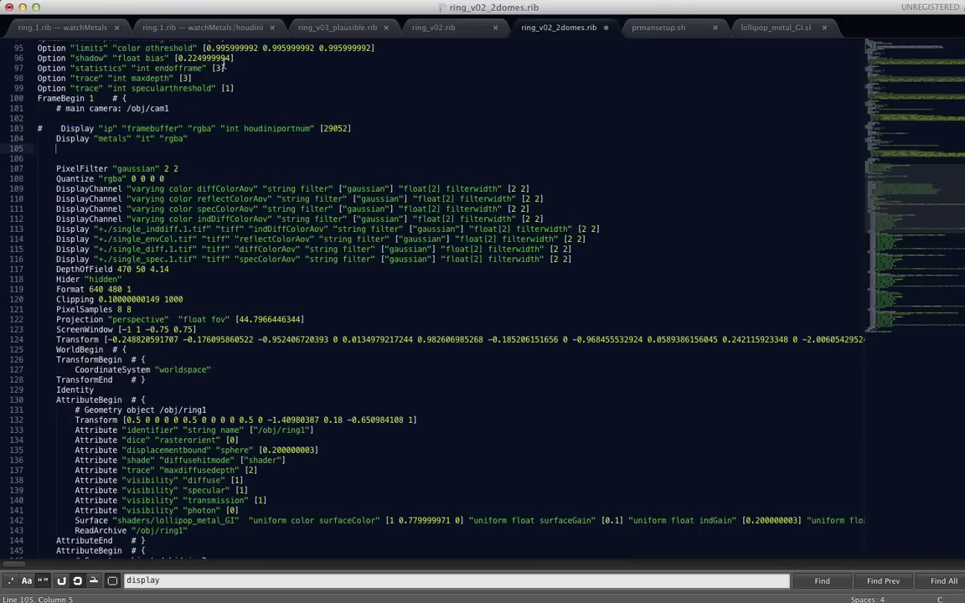
pyautogui.write('DI')
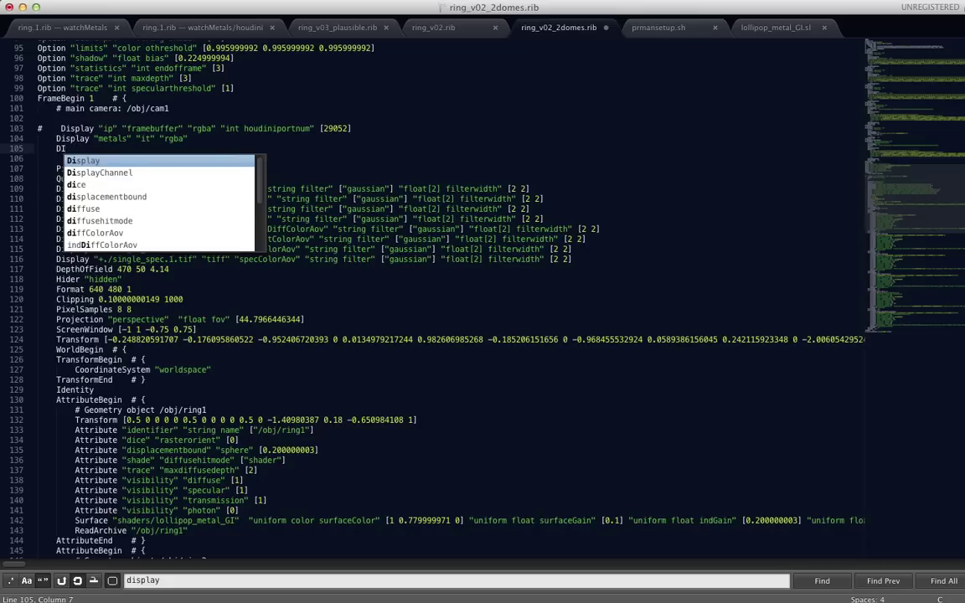
pyautogui.write('spla')
pyautogui.press('Tab')
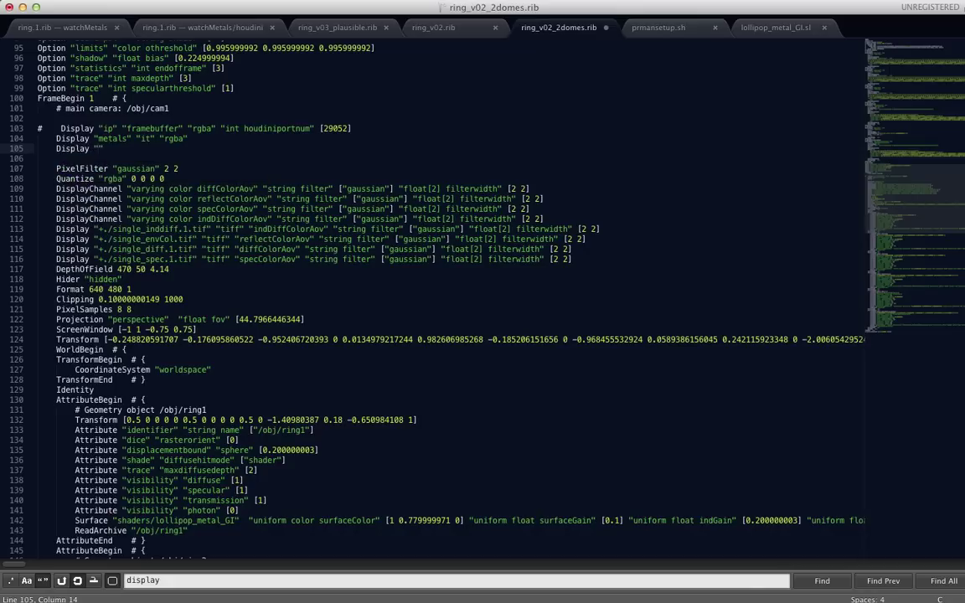
pyautogui.write('e')
# Copy the commented single.1.tif Display line from the watchMetals ring.1.rib.
pyautogui.click(293, 34)
pyautogui.write('xr')
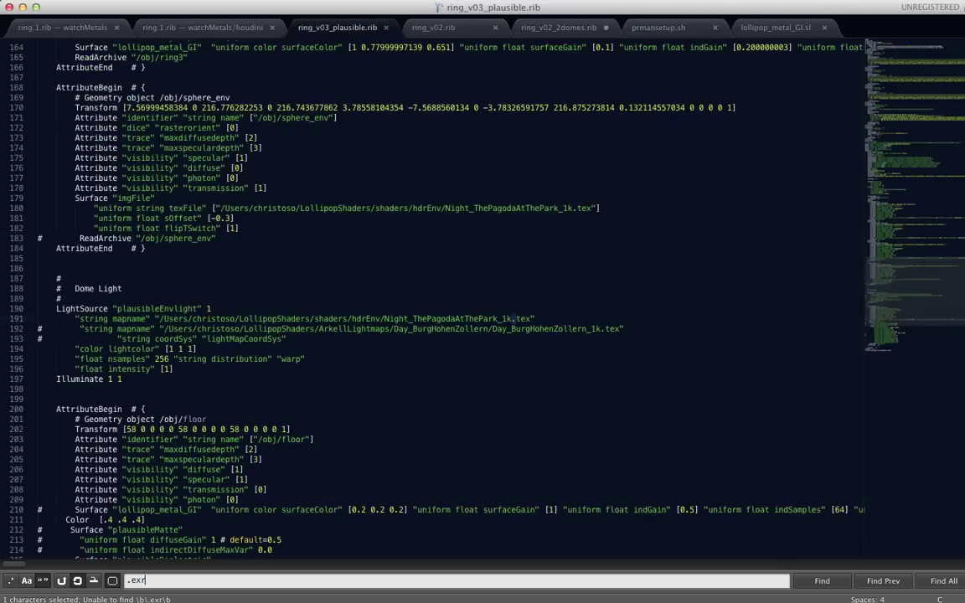
pyautogui.click(195, 26)
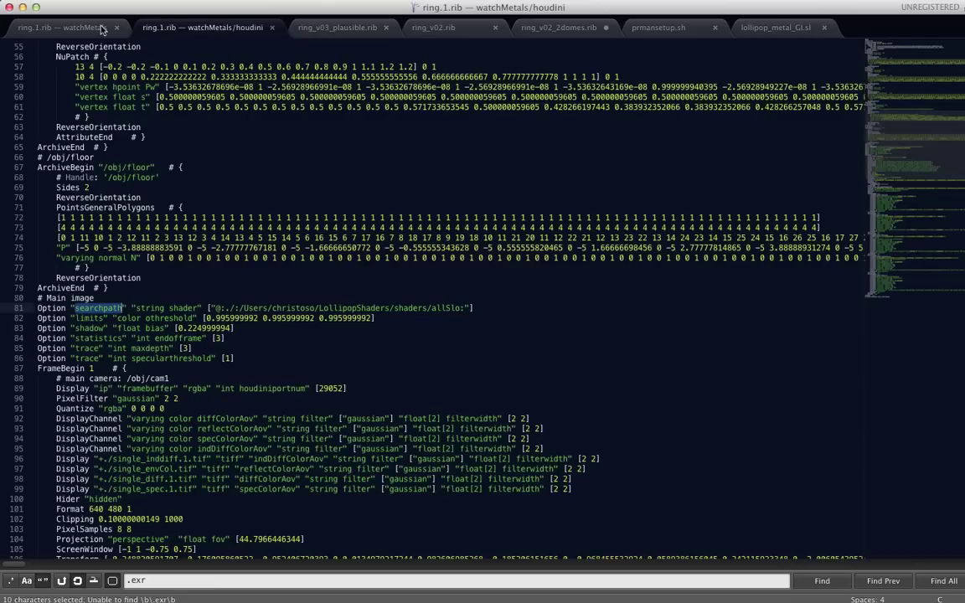
pyautogui.click(94, 30)
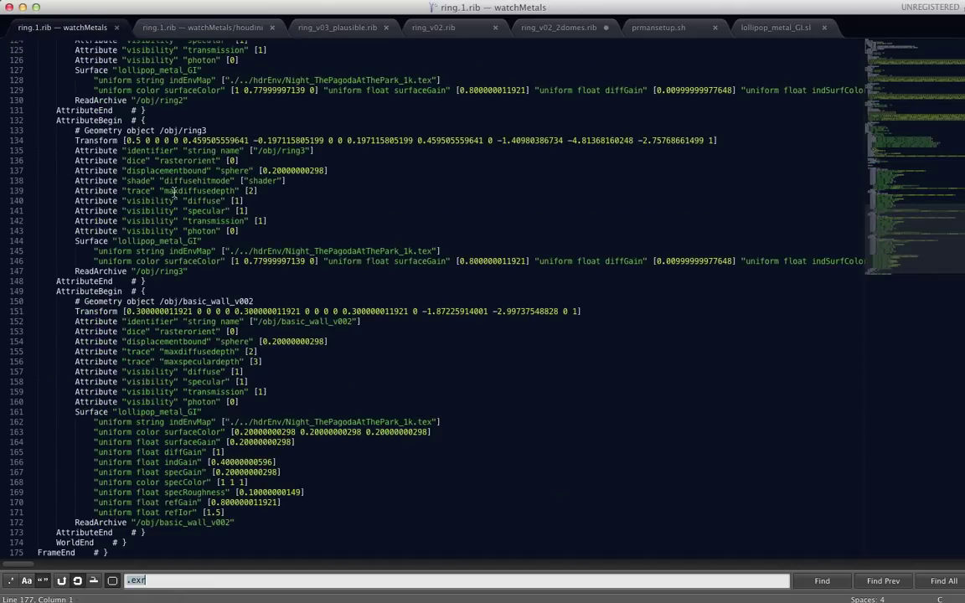
pyautogui.press('super+Up')
pyautogui.write('D')
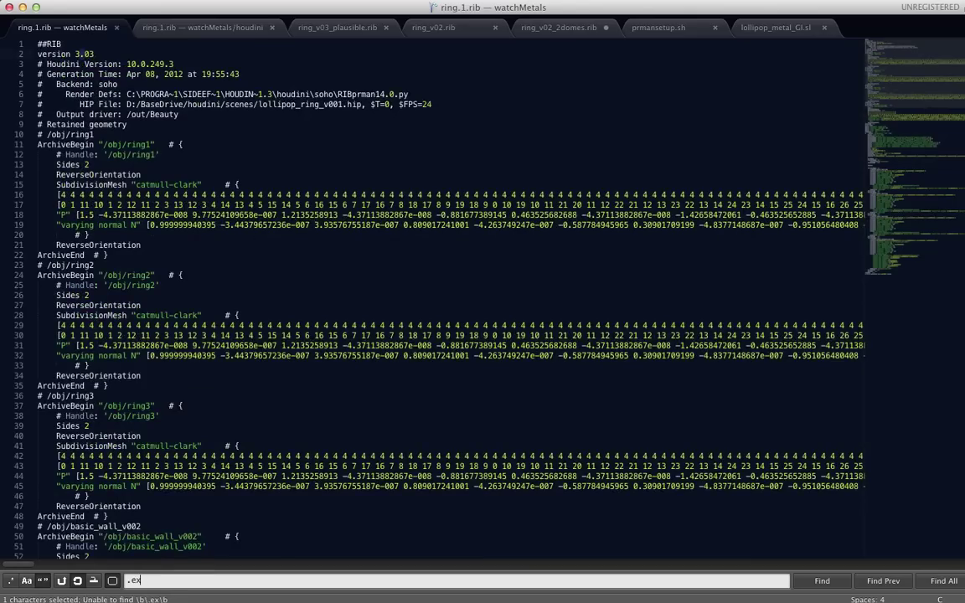
pyautogui.write('isplay')
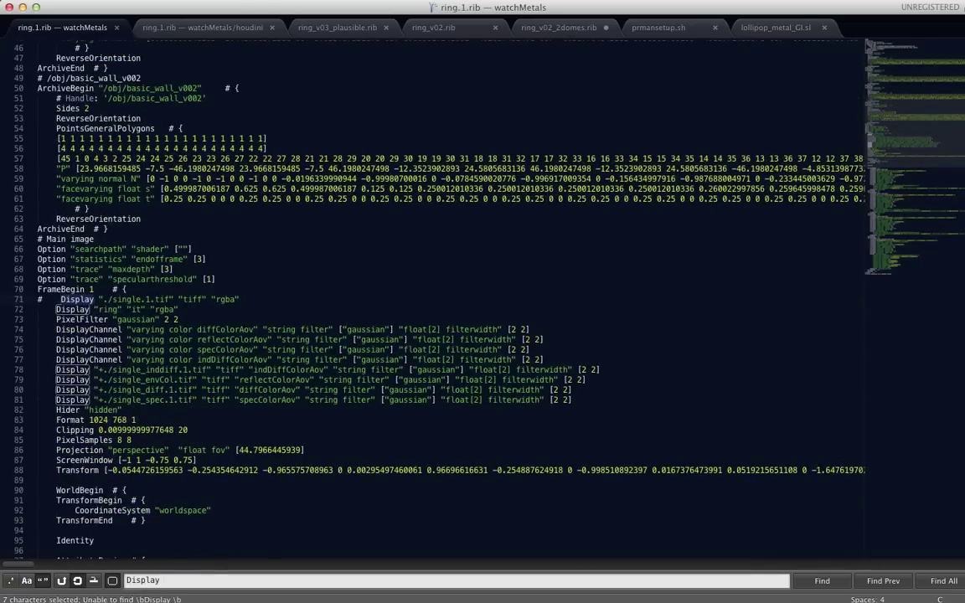
pyautogui.tripleClick(201, 300)
pyautogui.press('super+c')
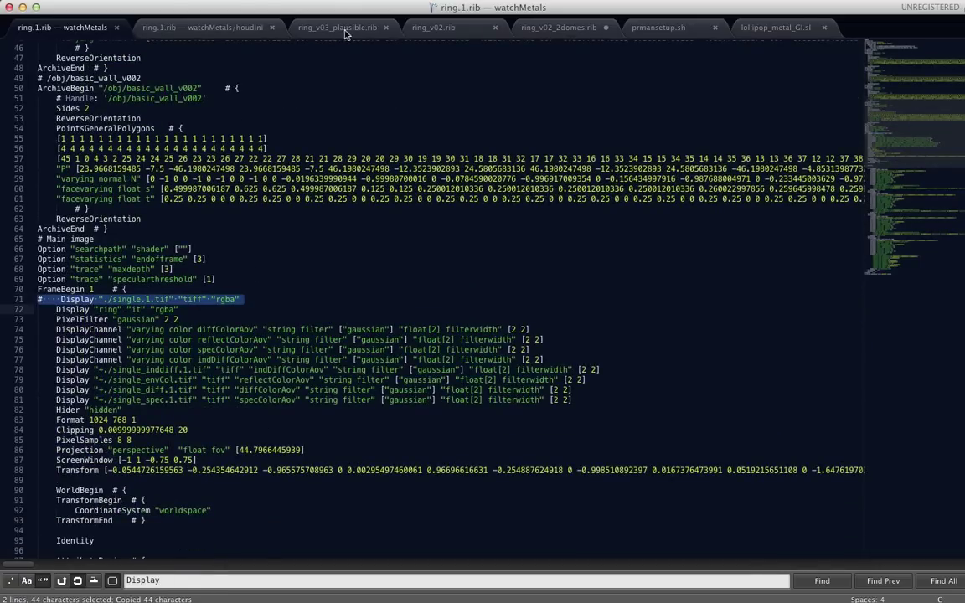
pyautogui.click(328, 30)
# Paste the copied Display line below the metals display line in ring_v02.rib.
pyautogui.click(434, 30)
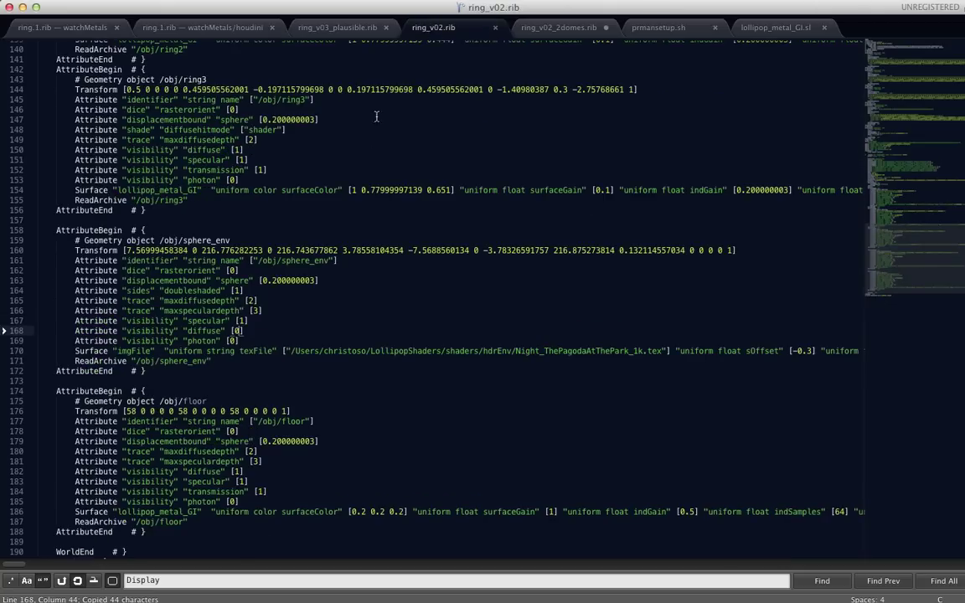
pyautogui.press('super+f')
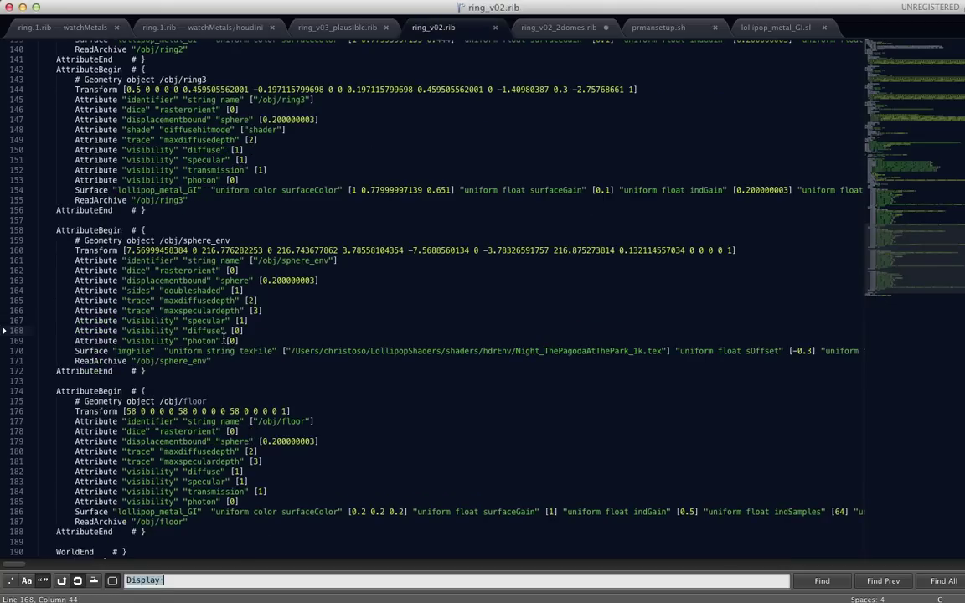
pyautogui.write('display')
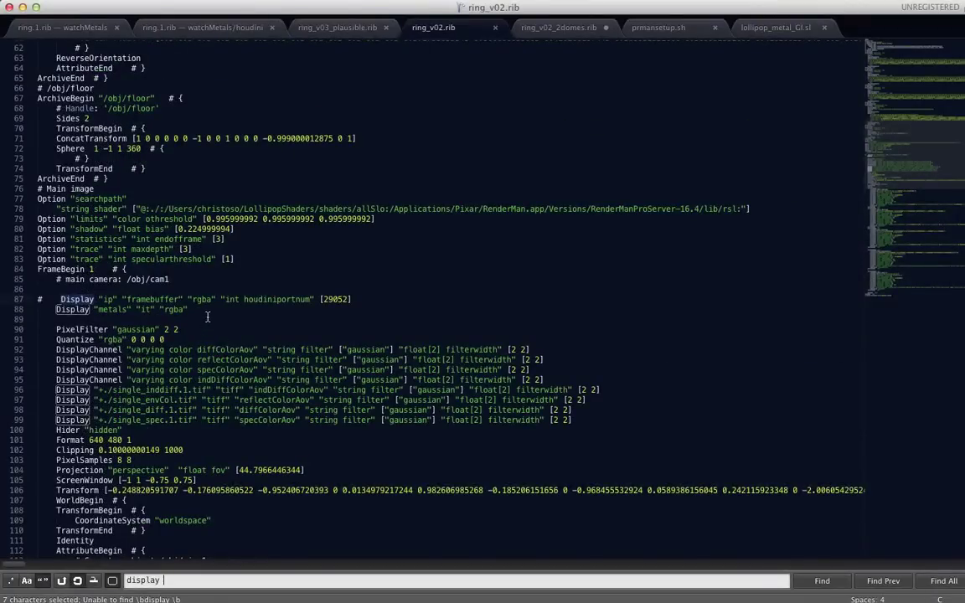
pyautogui.click(207, 311)
pyautogui.press('Return')
pyautogui.write('di')
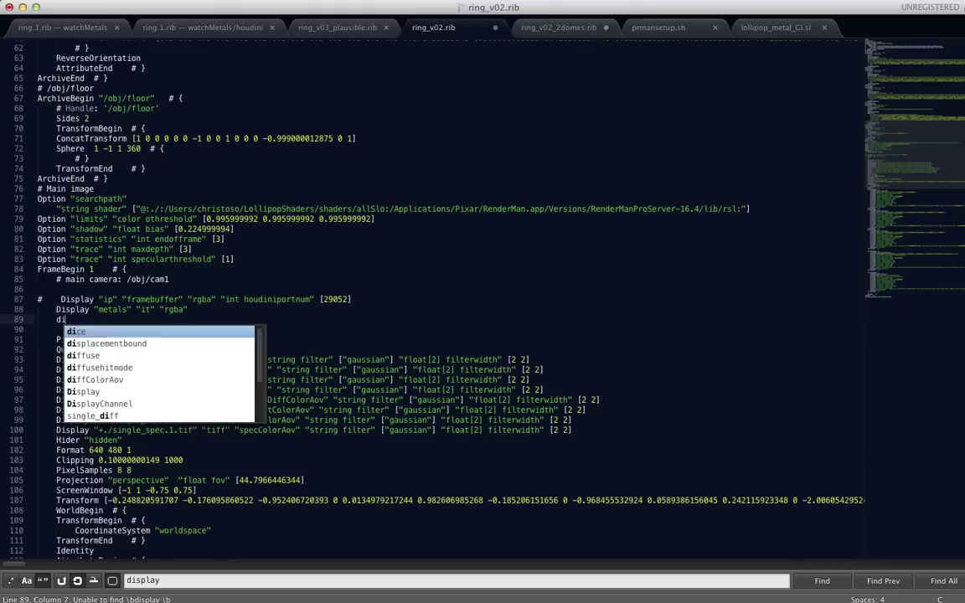
pyautogui.press('BackSpace')
pyautogui.press('BackSpace')
pyautogui.press('super+v')
# Unindent the pasted line and change its output from single.1.tif to render.tif.
pyautogui.click(37, 319)
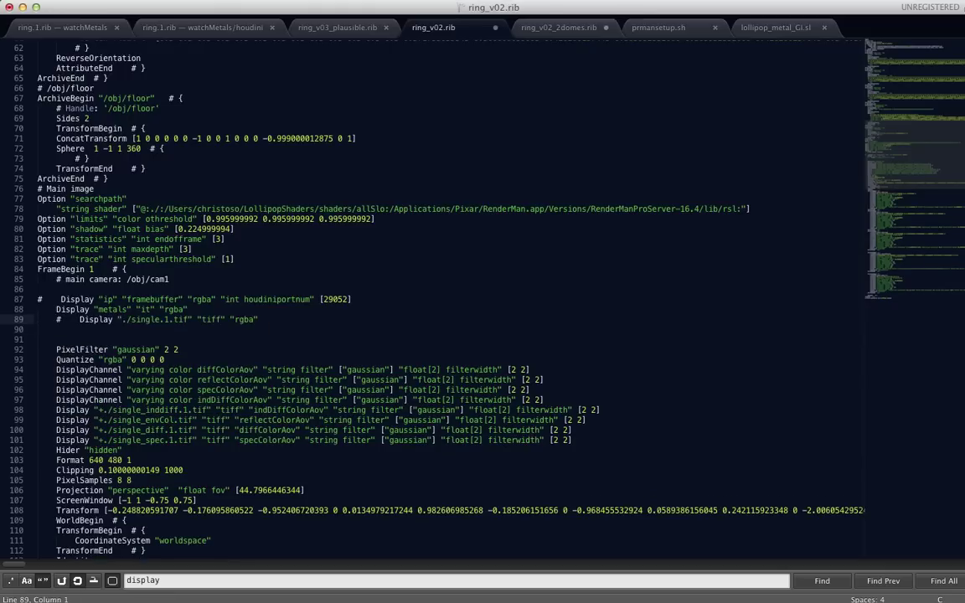
pyautogui.press('Delete')
pyautogui.press('Delete')
pyautogui.press('Delete')
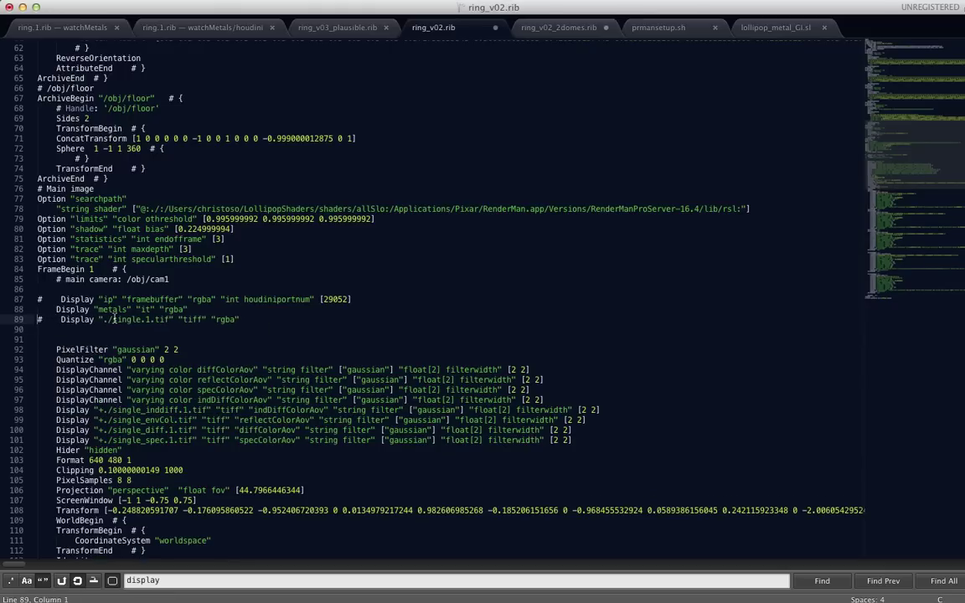
pyautogui.moveTo(111, 322); pyautogui.dragTo(150, 322)
pyautogui.write('re')
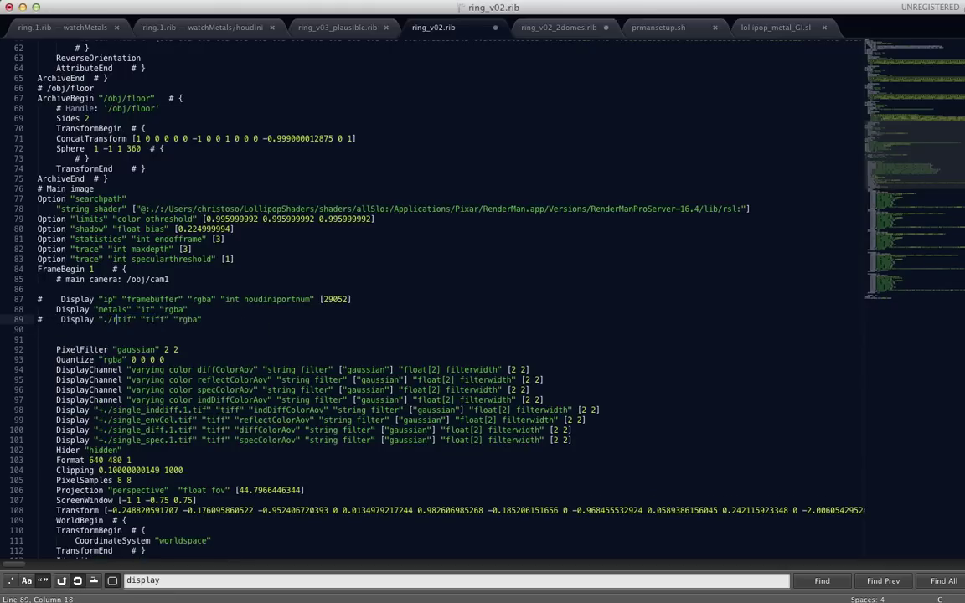
pyautogui.write('nder.')
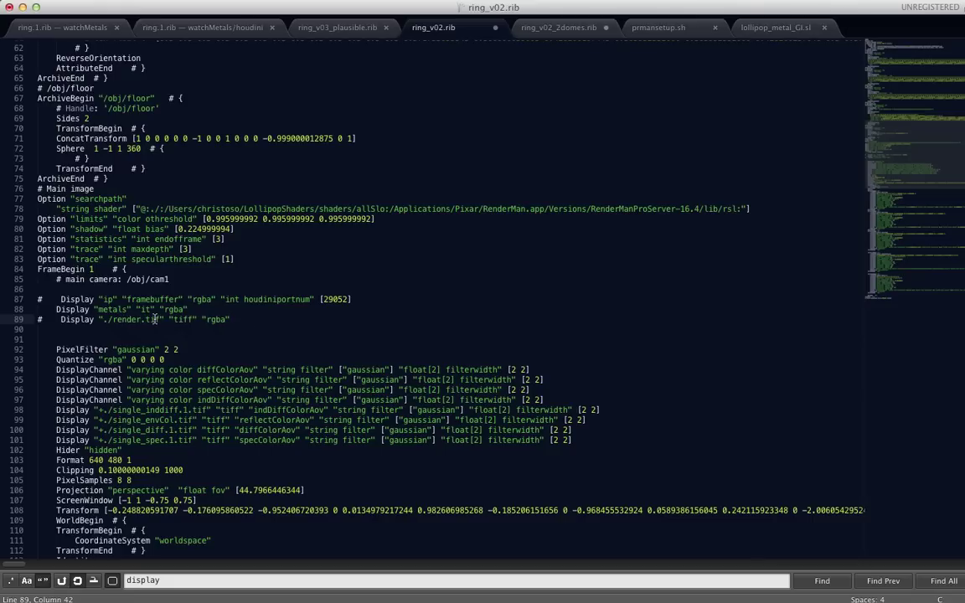
pyautogui.tripleClick(123, 320)
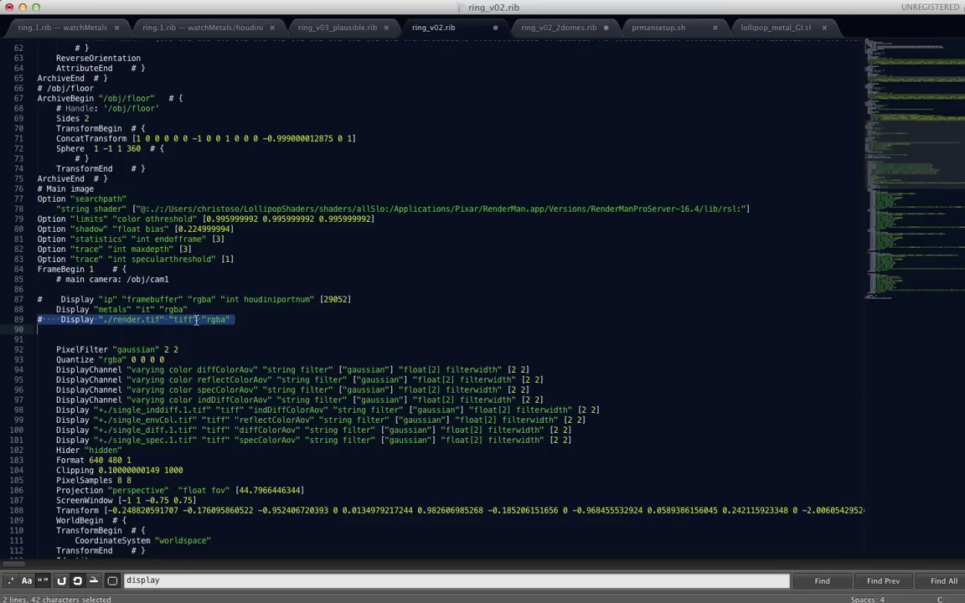
pyautogui.press('super+Tab')
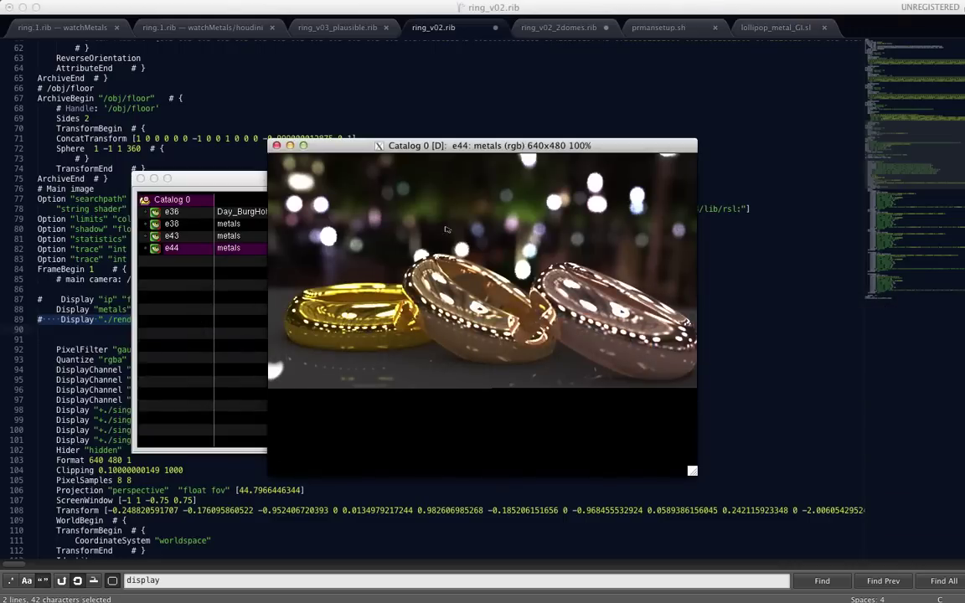
# Flip between the e38 and e44 metals renders in it, then return to ring_v02.rib.
pyautogui.press('Up')
pyautogui.press('Up')
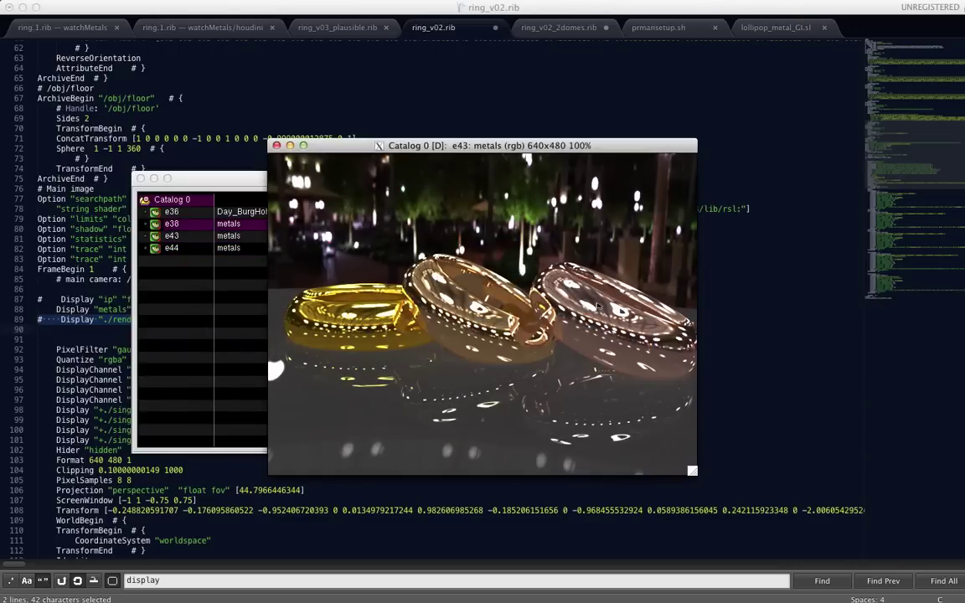
pyautogui.press('Down')
pyautogui.press('Down')
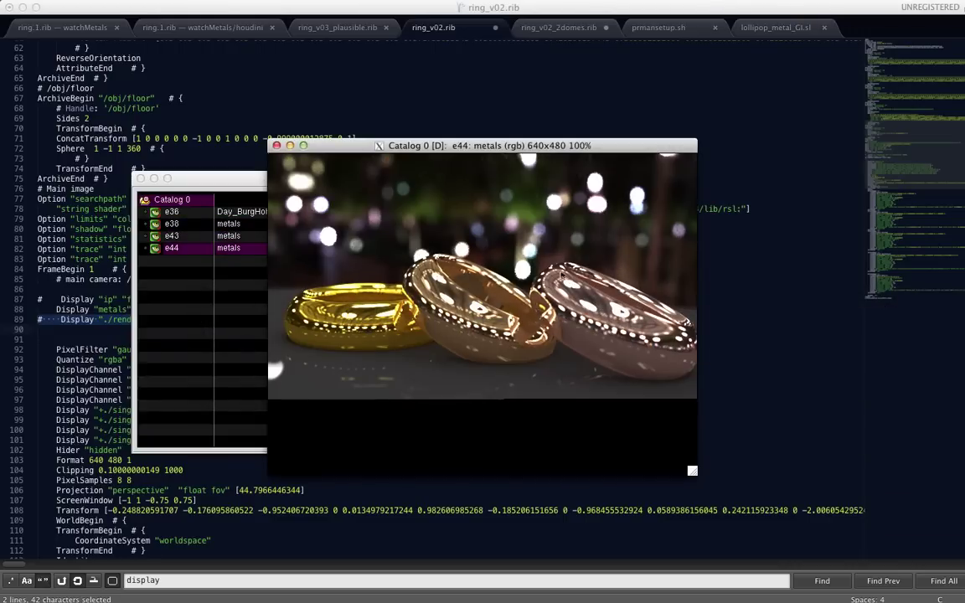
pyautogui.click(405, 17)
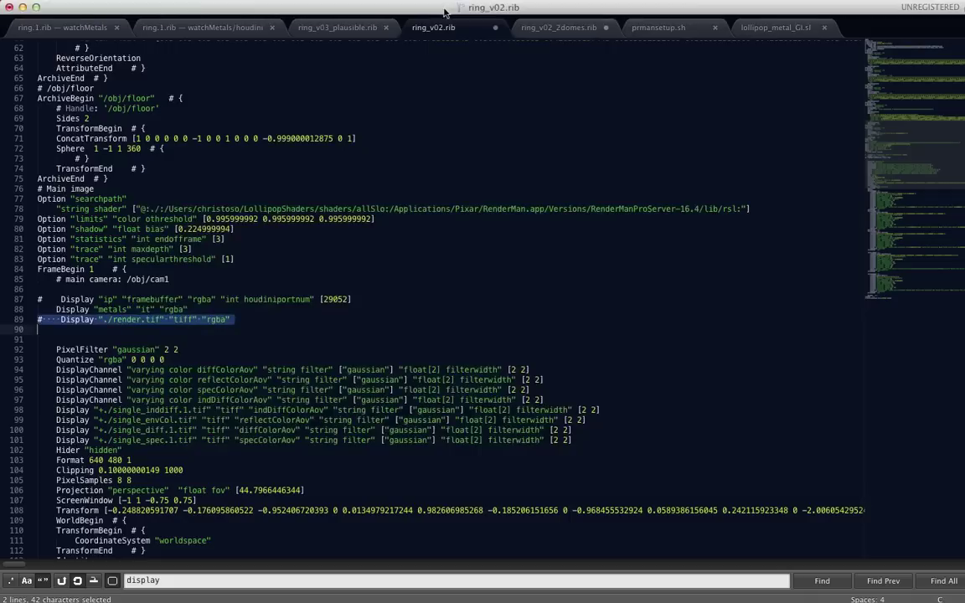
pyautogui.click(222, 318)
pyautogui.press('Up')
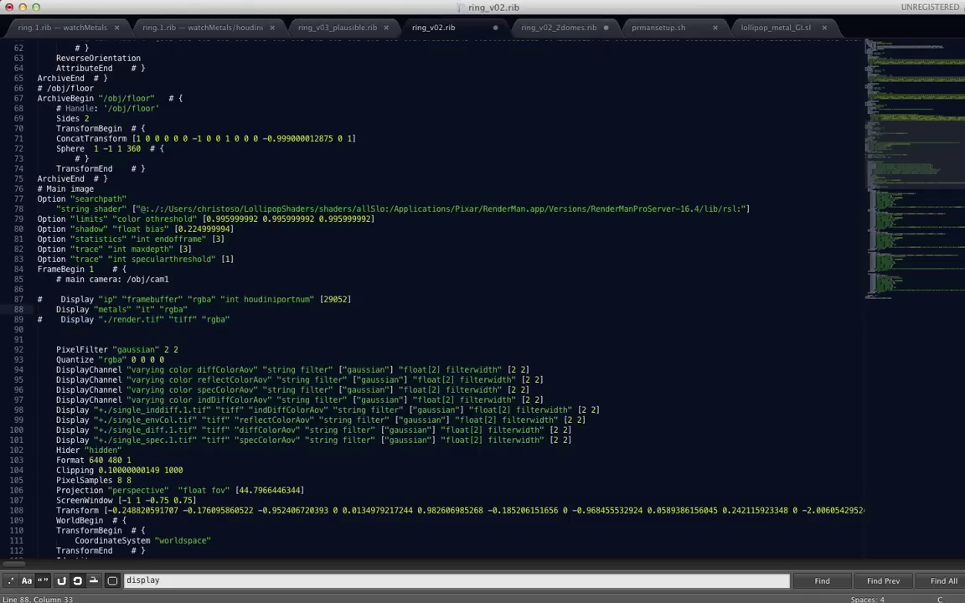
# Scroll through ring_v02.rib, marking the sphere_env, ring3 and ring2 geometry comment lines.
pyautogui.scroll(-1, 222, 317)
pyautogui.scroll(-7, 214, 327)
pyautogui.scroll(1, 206, 340)
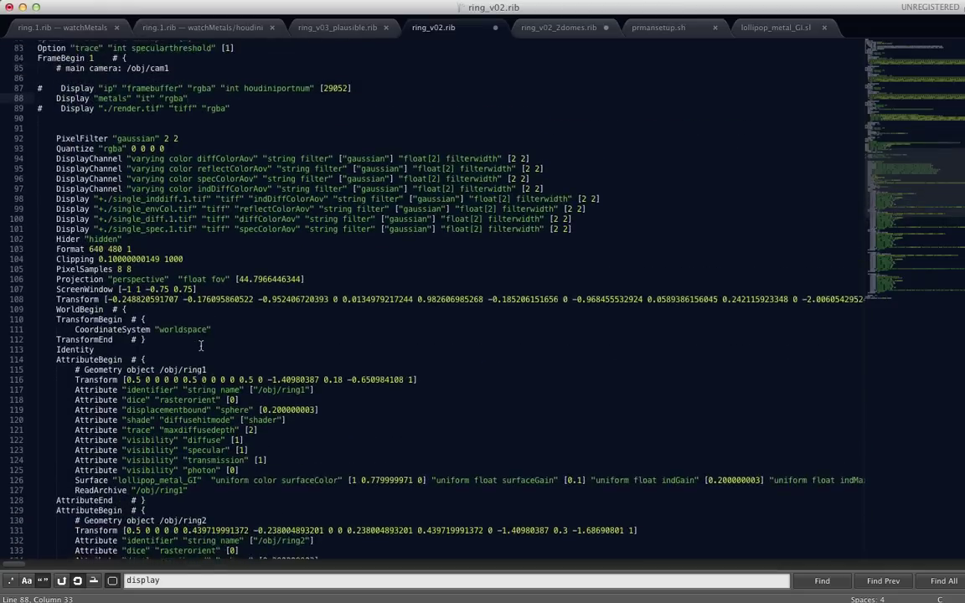
pyautogui.scroll(-3, 201, 346)
pyautogui.scroll(-6, 200, 344)
pyautogui.scroll(-10, 168, 331)
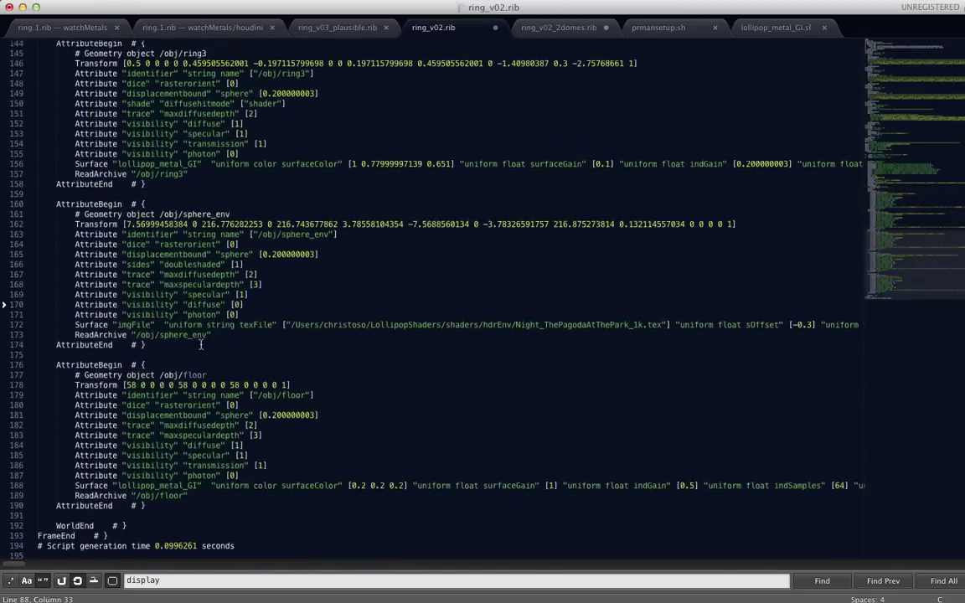
pyautogui.scroll(-1, 144, 321)
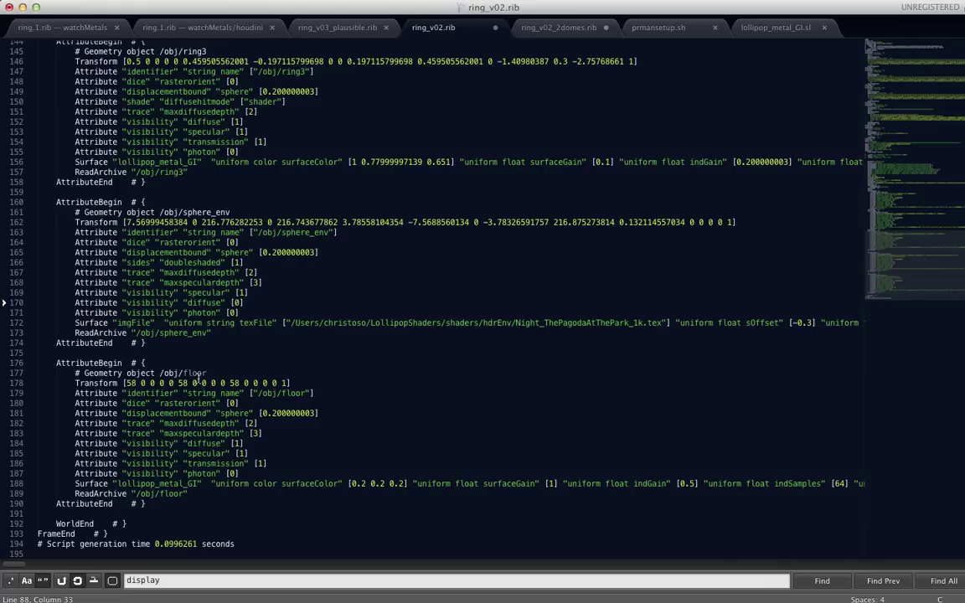
pyautogui.click(195, 372)
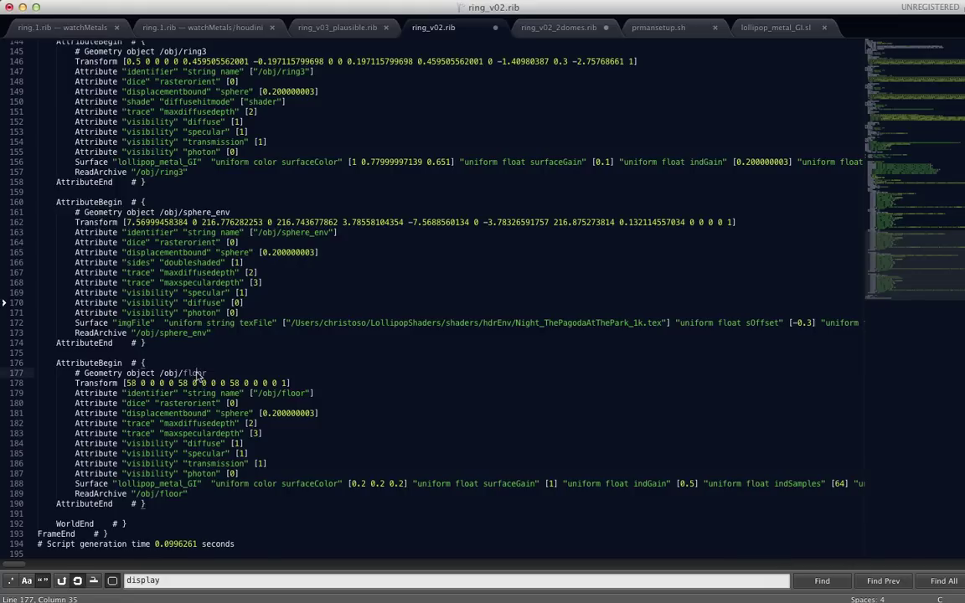
pyautogui.tripleClick(202, 214)
pyautogui.scroll(2, 203, 215)
pyautogui.scroll(2, 204, 215)
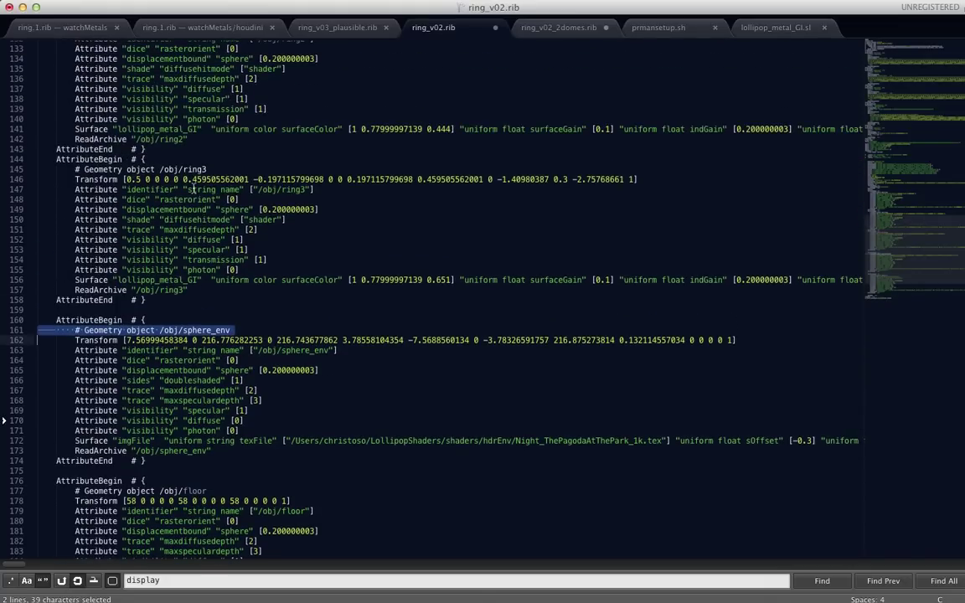
pyautogui.tripleClick(192, 170)
pyautogui.scroll(2, 191, 175)
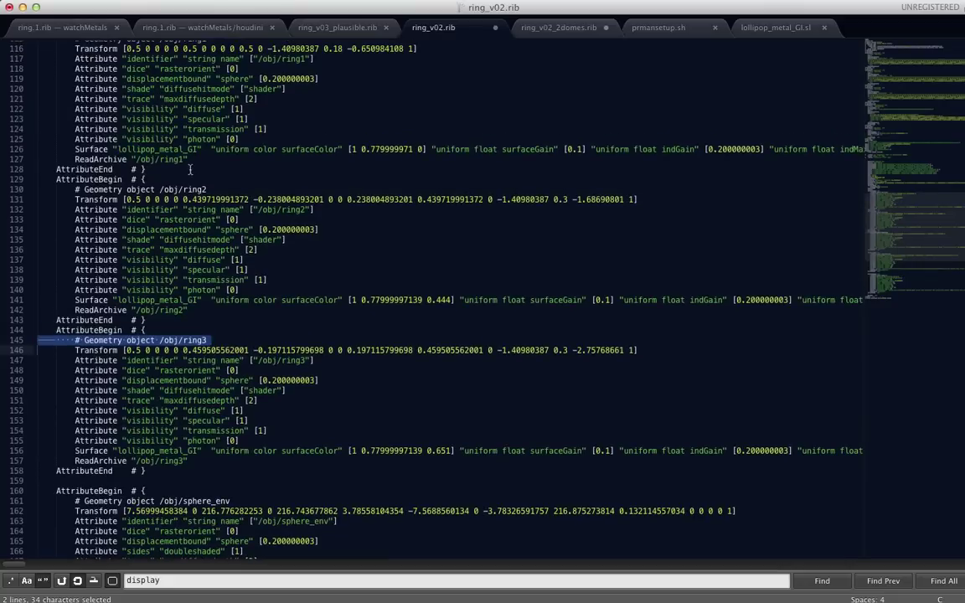
pyautogui.tripleClick(191, 189)
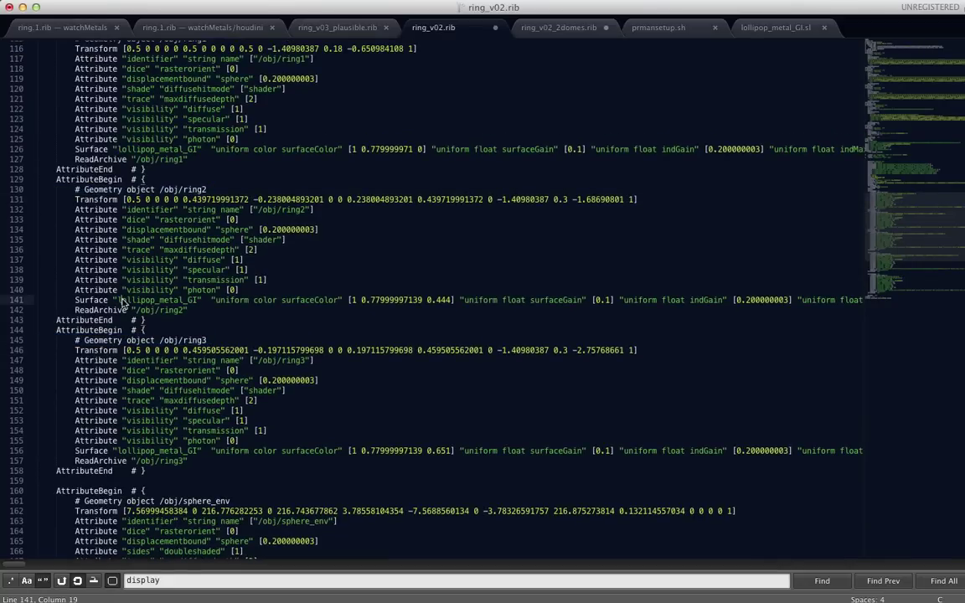
# In ring_v02_2domes.rib, select the shaders/-prefixed imgFile and lollipop_metal_GI shader paths near the end.
pyautogui.click(539, 34)
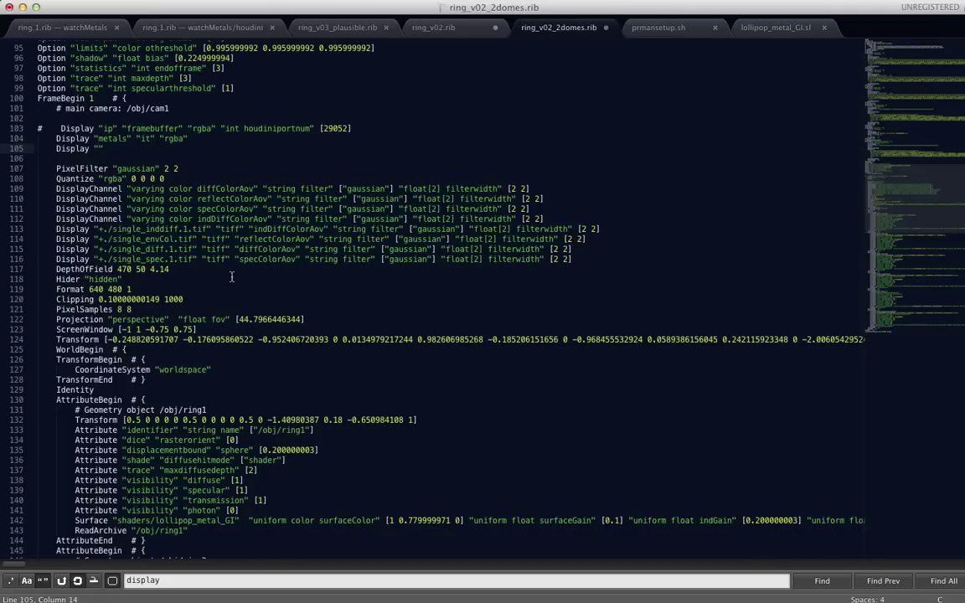
pyautogui.click(212, 302)
pyautogui.press('super+Down')
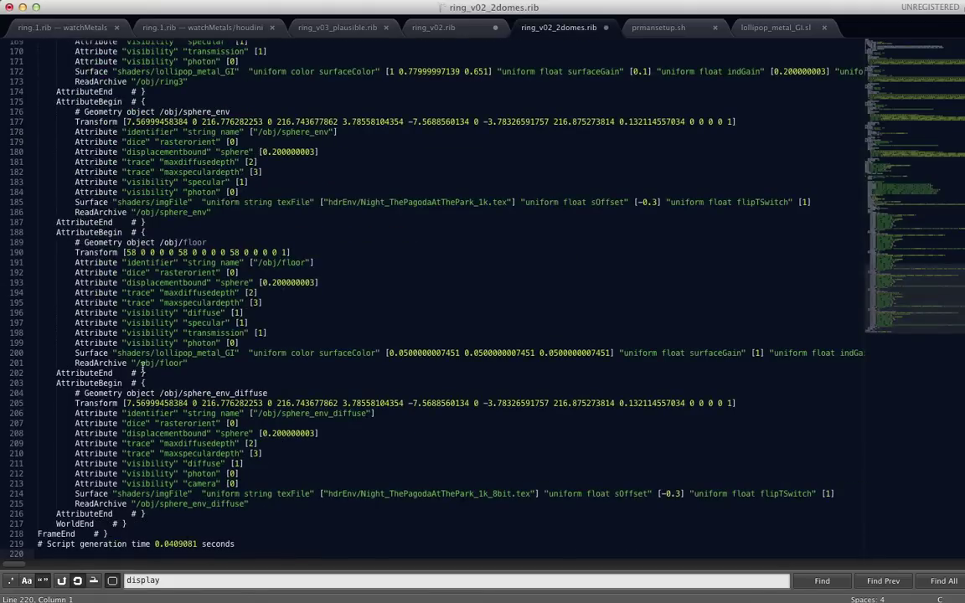
pyautogui.moveTo(118, 495); pyautogui.dragTo(190, 495)
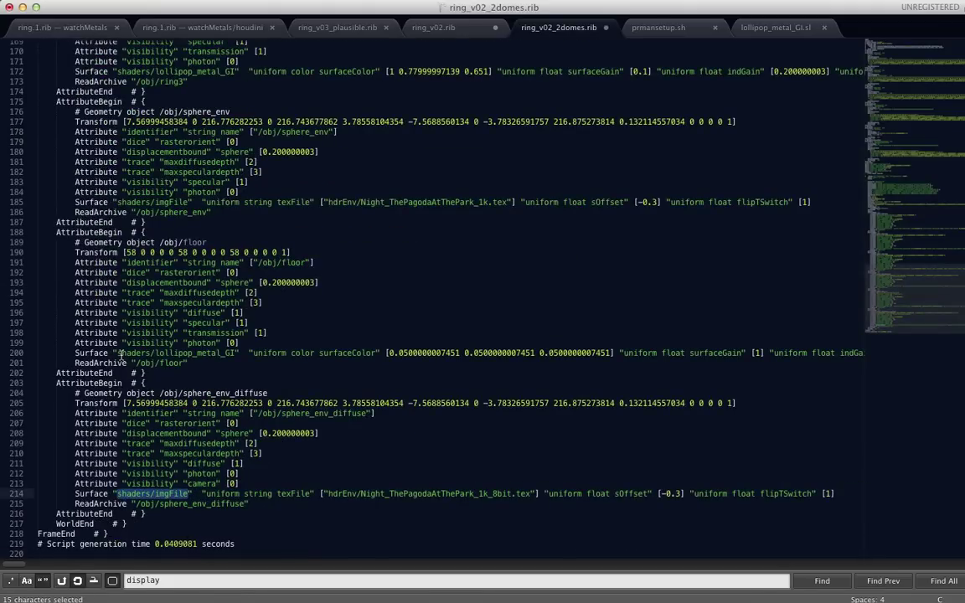
pyautogui.moveTo(118, 352); pyautogui.dragTo(239, 353)
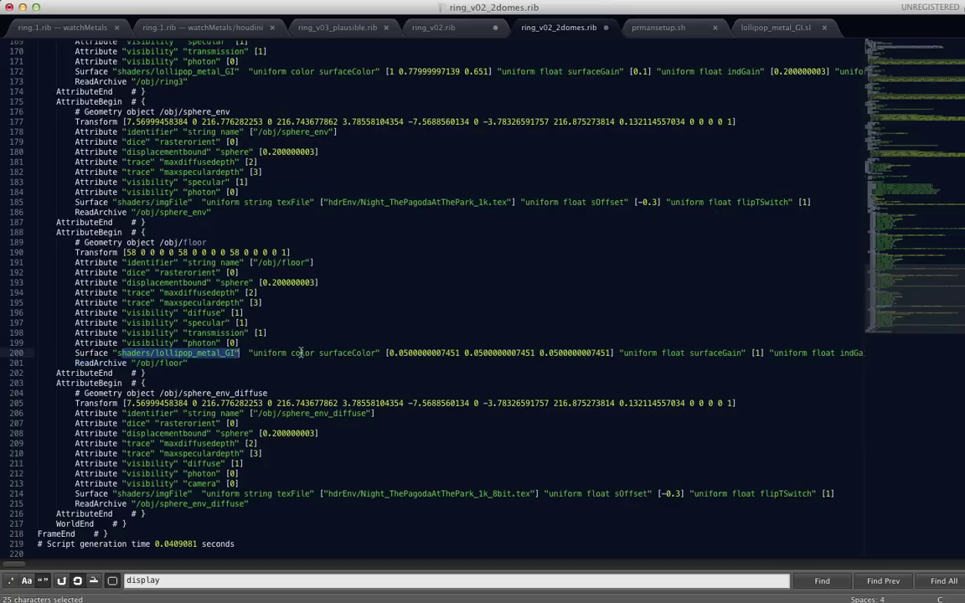
# Move the floor Surface parameters onto an indented new line and give surfaceGain its own line.
pyautogui.click(301, 353)
pyautogui.click(246, 352)
pyautogui.press('Return')
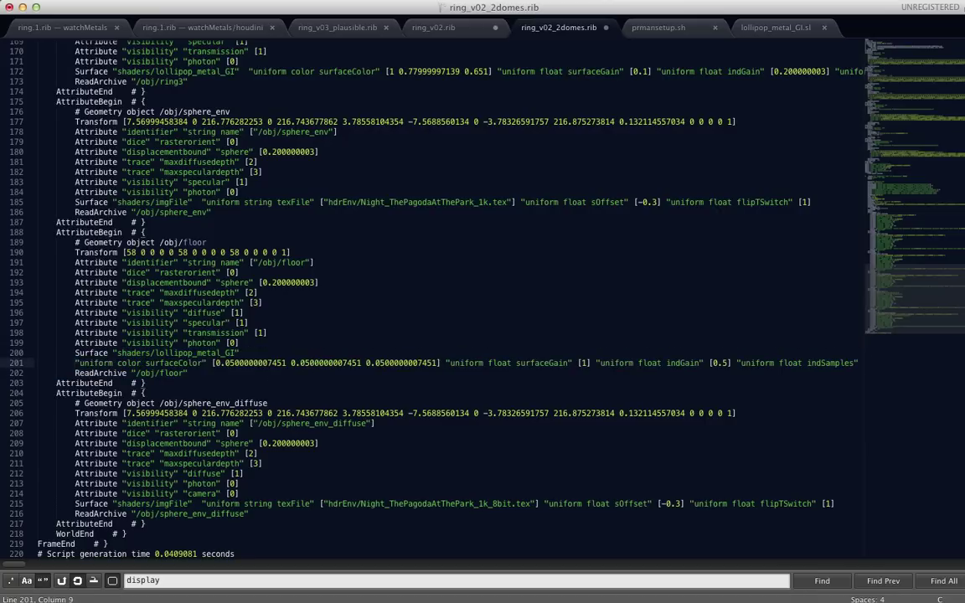
pyautogui.press('Tab')
pyautogui.click(470, 363)
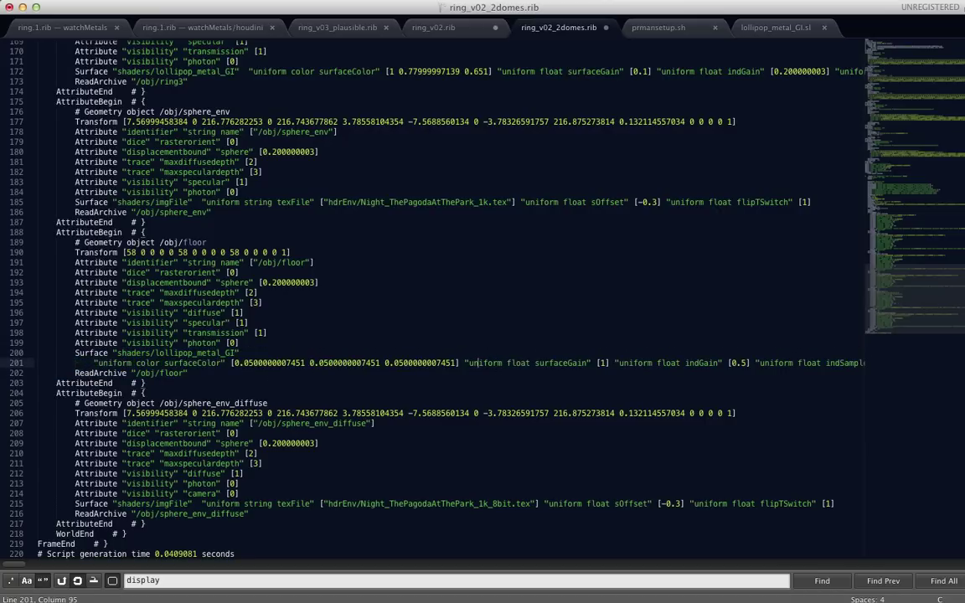
pyautogui.press('Return')
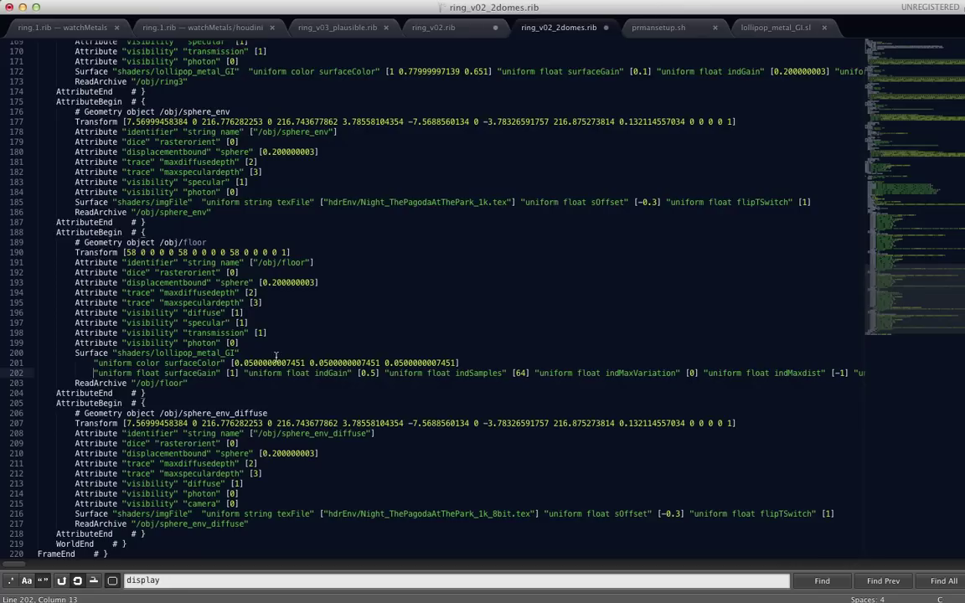
# Put indSamples, indGain and indMaxVariation on separate lines, then select the lollipop_metal_GI shader name.
pyautogui.click(387, 373)
pyautogui.press('Return')
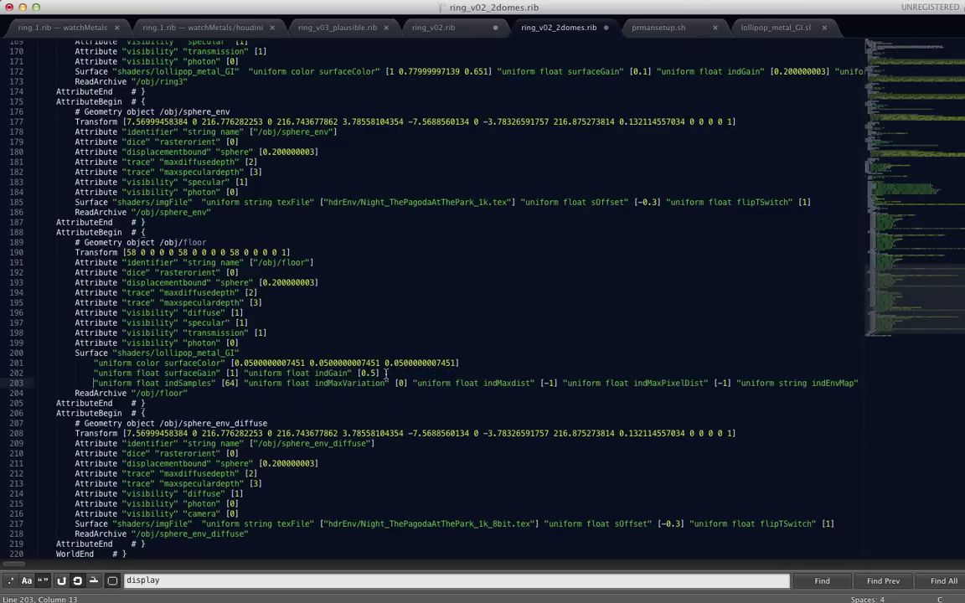
pyautogui.click(247, 373)
pyautogui.press('Return')
pyautogui.click(248, 382)
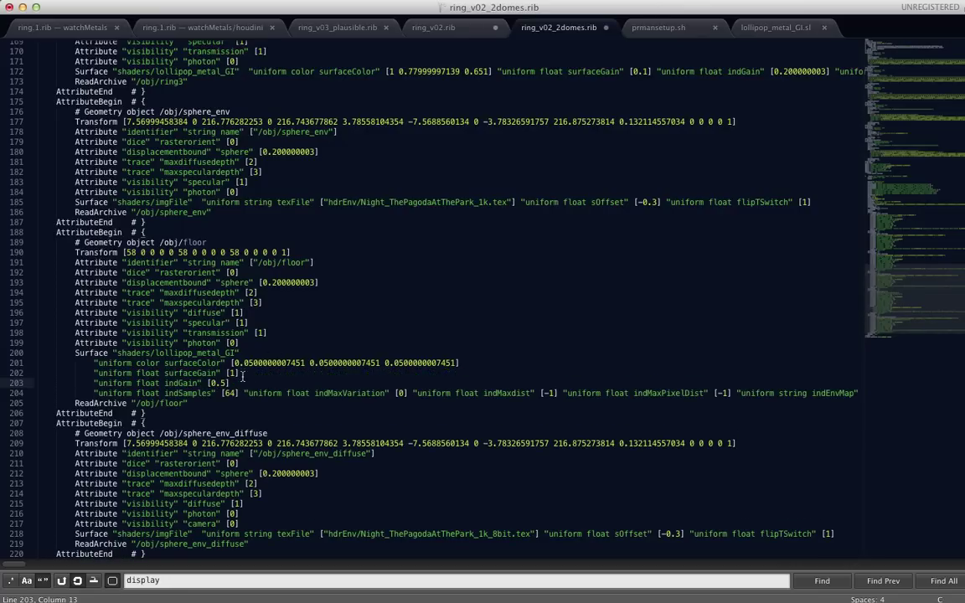
pyautogui.click(244, 393)
pyautogui.press('Return')
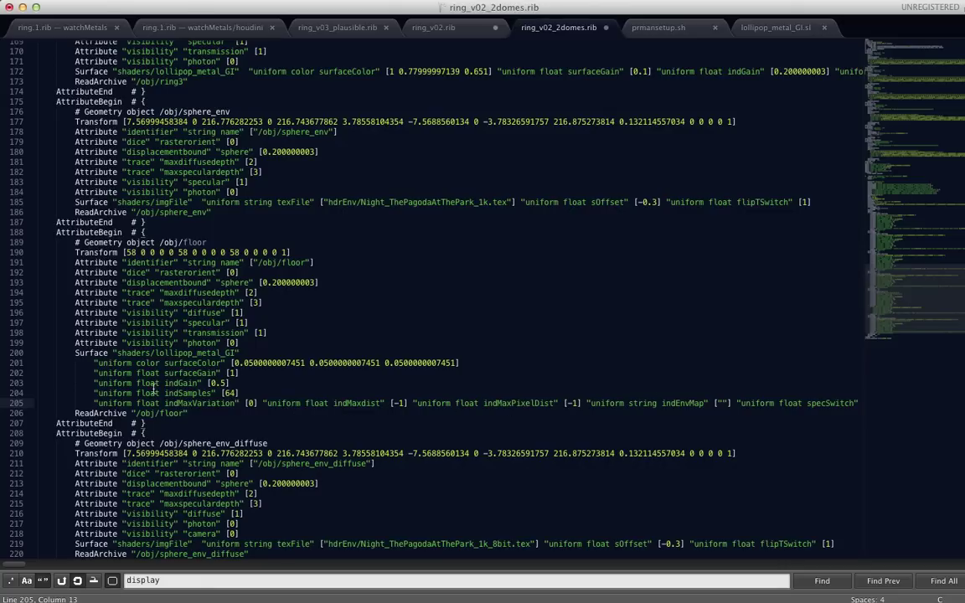
pyautogui.moveTo(155, 353); pyautogui.dragTo(239, 353)
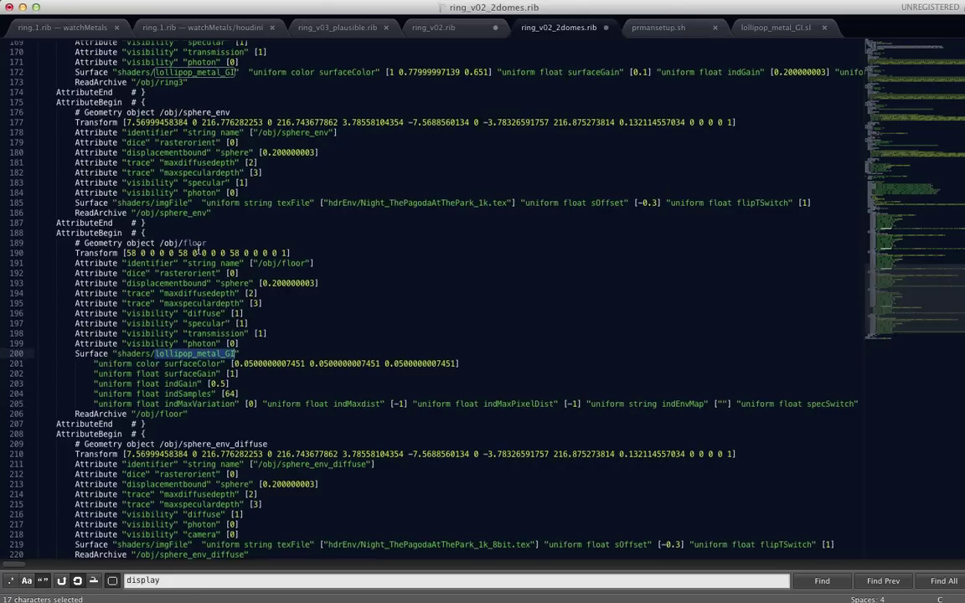
pyautogui.scroll(2, 197, 247)
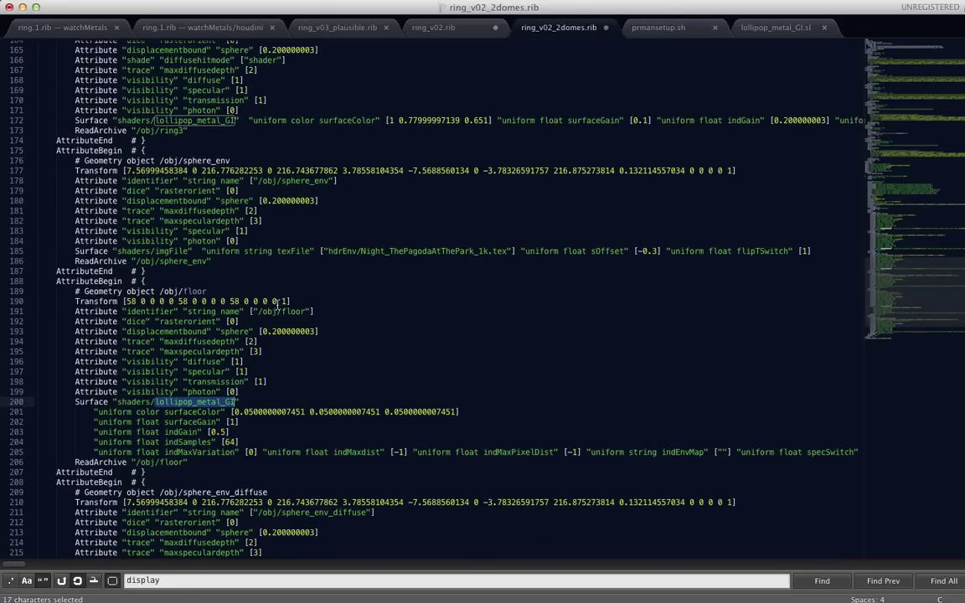
# Open lollipop_metal_GI.sl from the top and scroll to defaults like indSamples 256 and indMaxVariation 0.02.
pyautogui.click(779, 31)
pyautogui.click(403, 245)
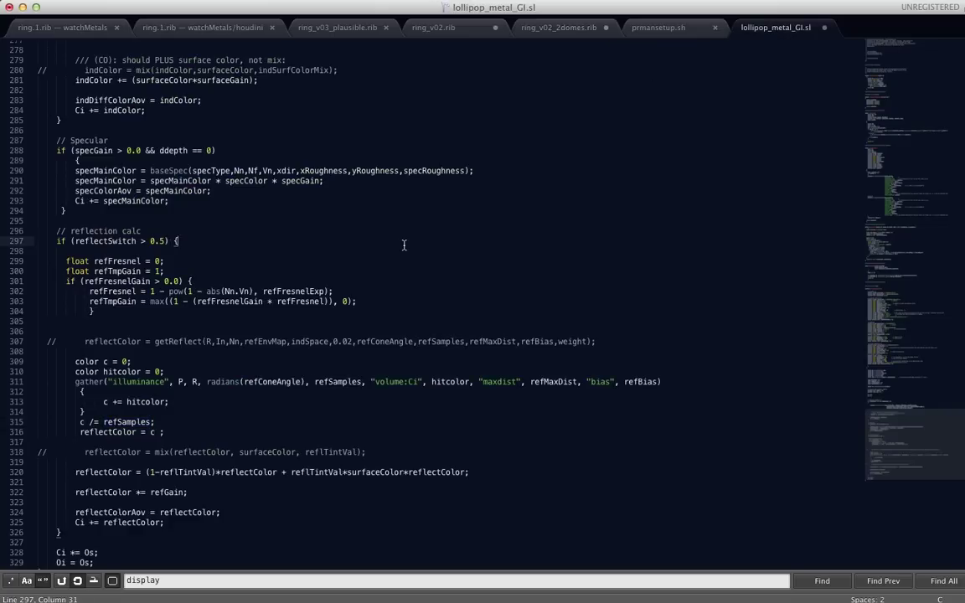
pyautogui.press('super+Up')
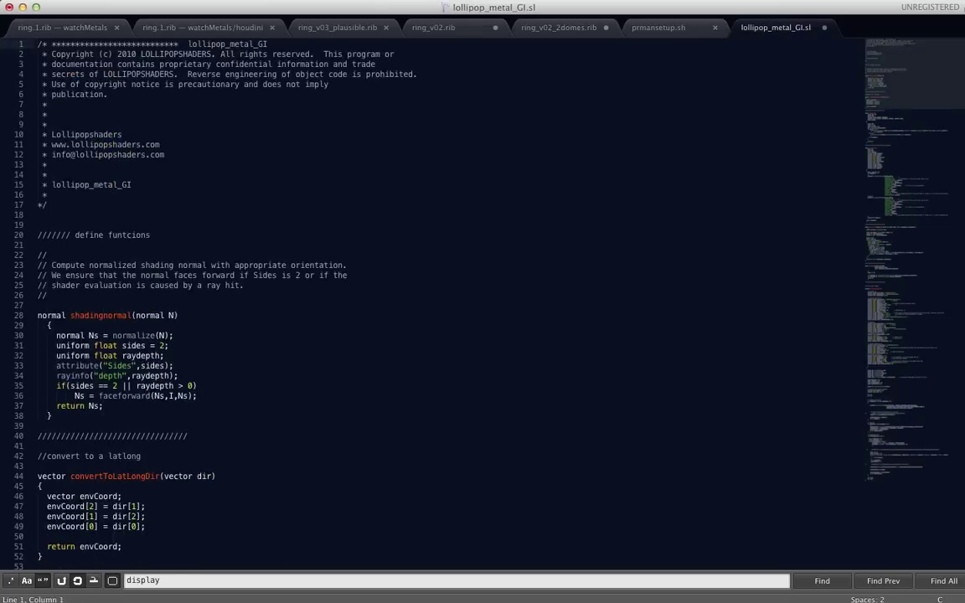
pyautogui.scroll(-4, 326, 302)
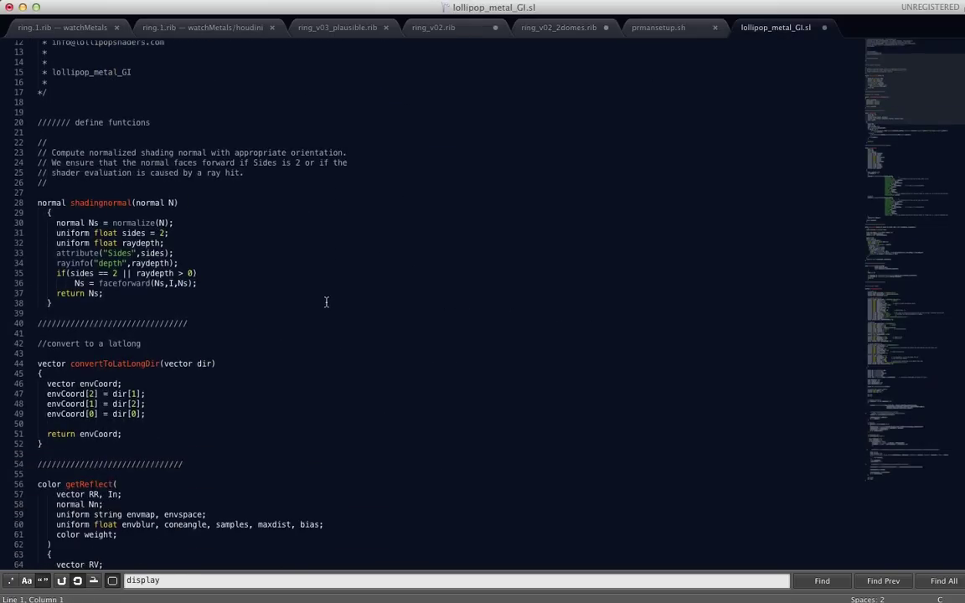
pyautogui.scroll(-9, 327, 301)
pyautogui.scroll(-10, 324, 298)
pyautogui.scroll(-4, 325, 295)
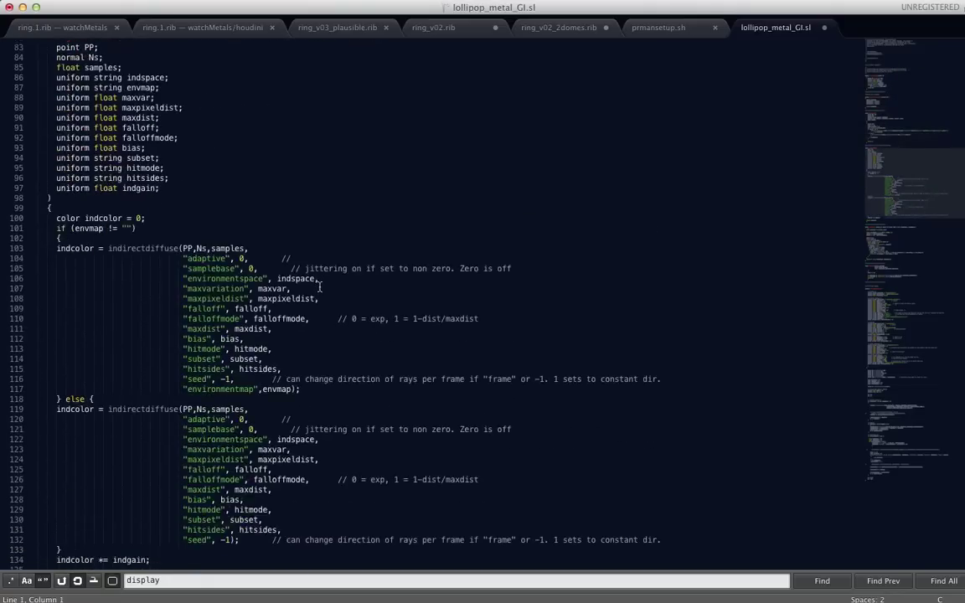
pyautogui.scroll(2, 322, 289)
pyautogui.scroll(-10, 321, 287)
pyautogui.scroll(-7, 318, 287)
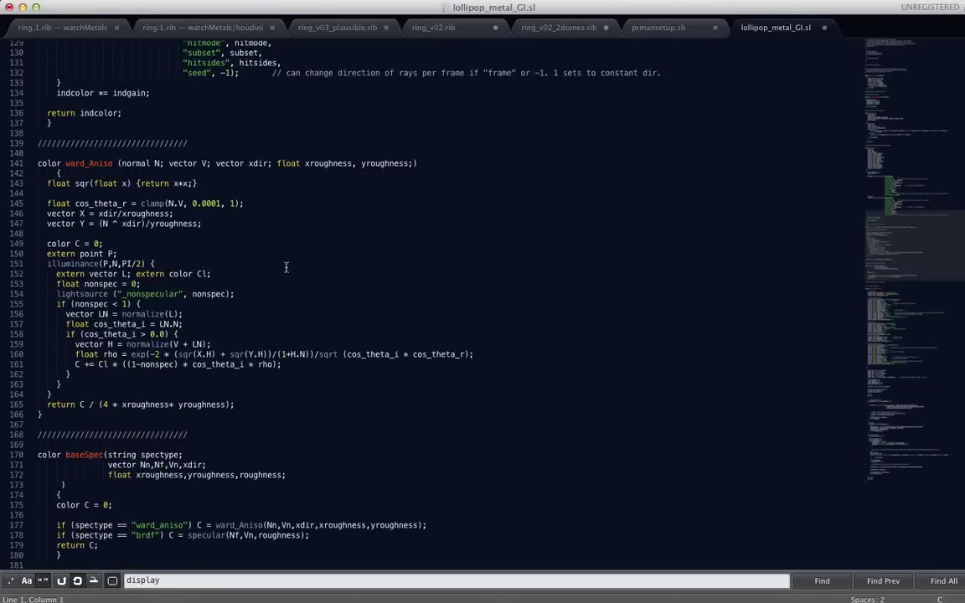
pyautogui.scroll(-1, 289, 265)
pyautogui.scroll(-5, 294, 262)
pyautogui.scroll(-6, 294, 260)
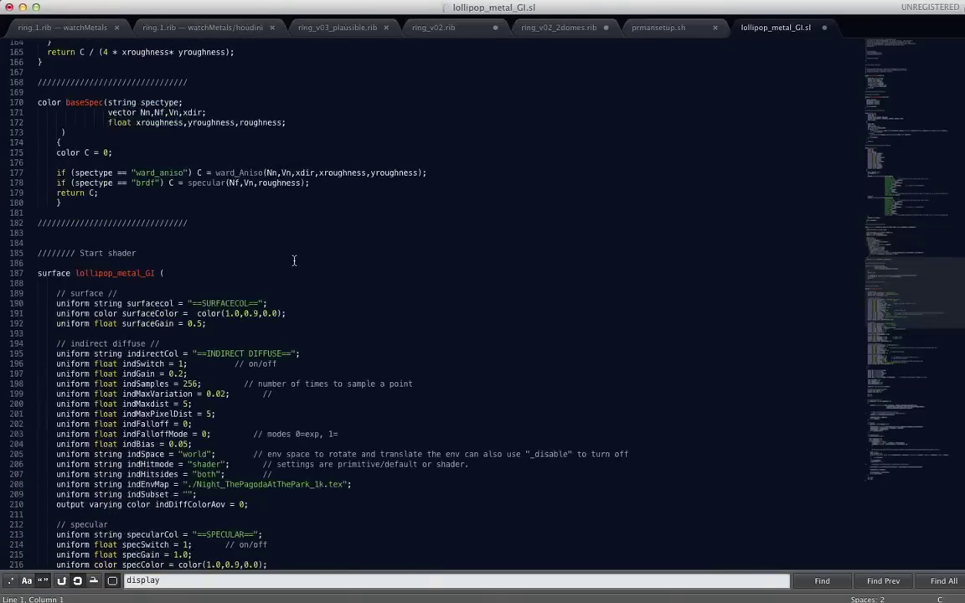
pyautogui.scroll(-3, 295, 259)
pyautogui.scroll(-4, 295, 259)
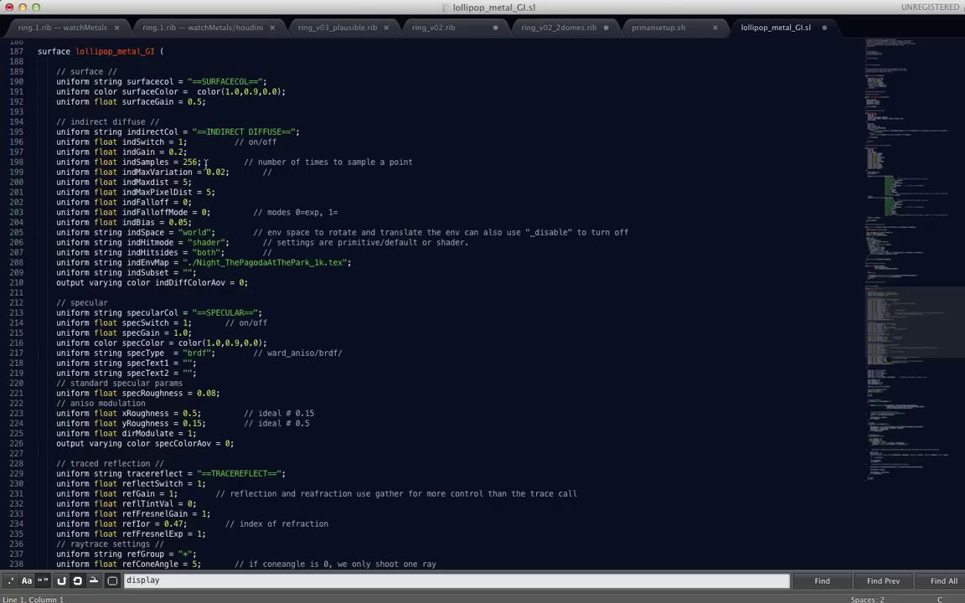
# Read down through the surfaceColor, indirect diffuse and reflectSwitch declarations into the shader body.
pyautogui.click(156, 93)
pyautogui.click(223, 131)
pyautogui.scroll(-3, 227, 312)
pyautogui.scroll(-2, 201, 318)
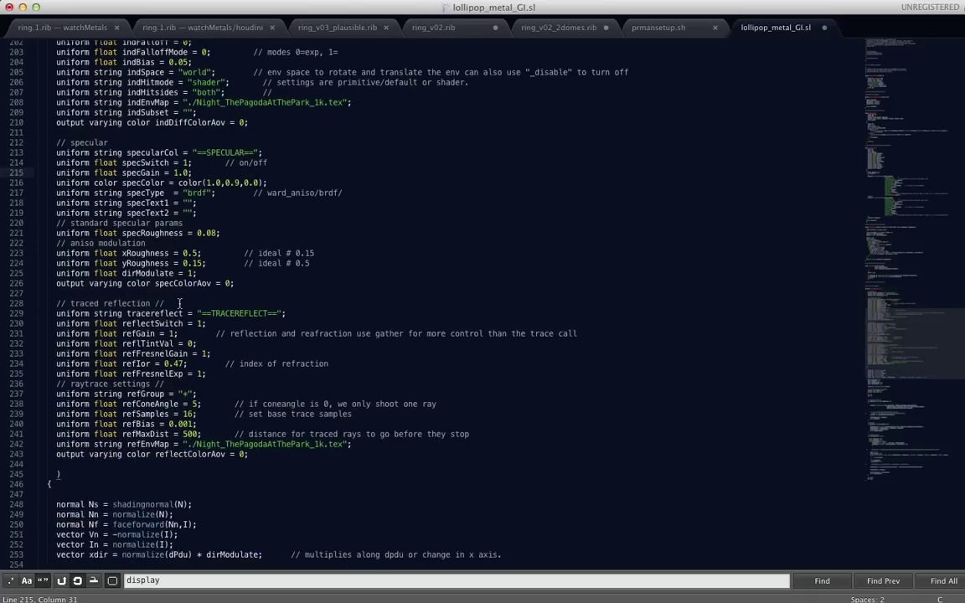
pyautogui.click(175, 323)
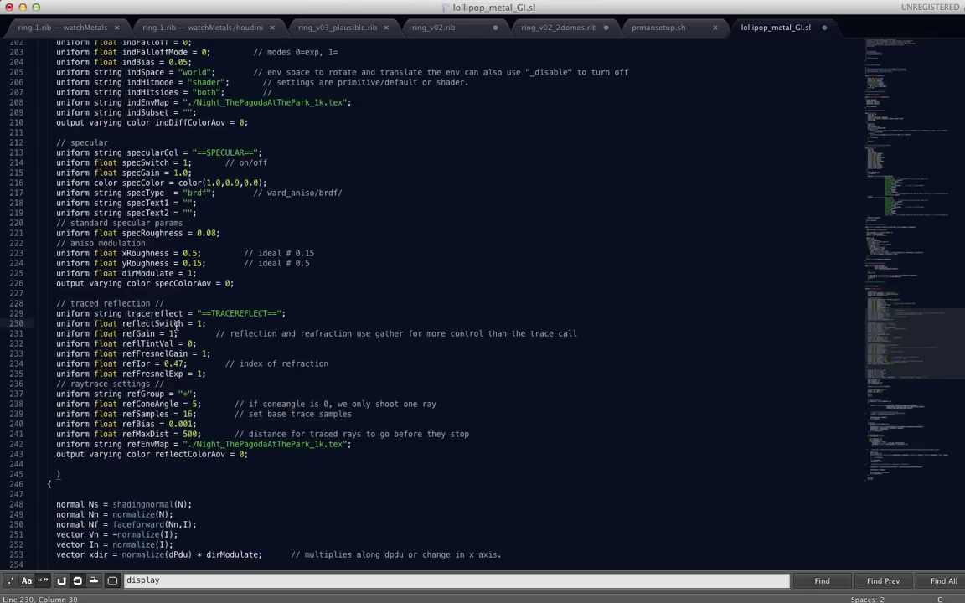
pyautogui.scroll(-3, 176, 327)
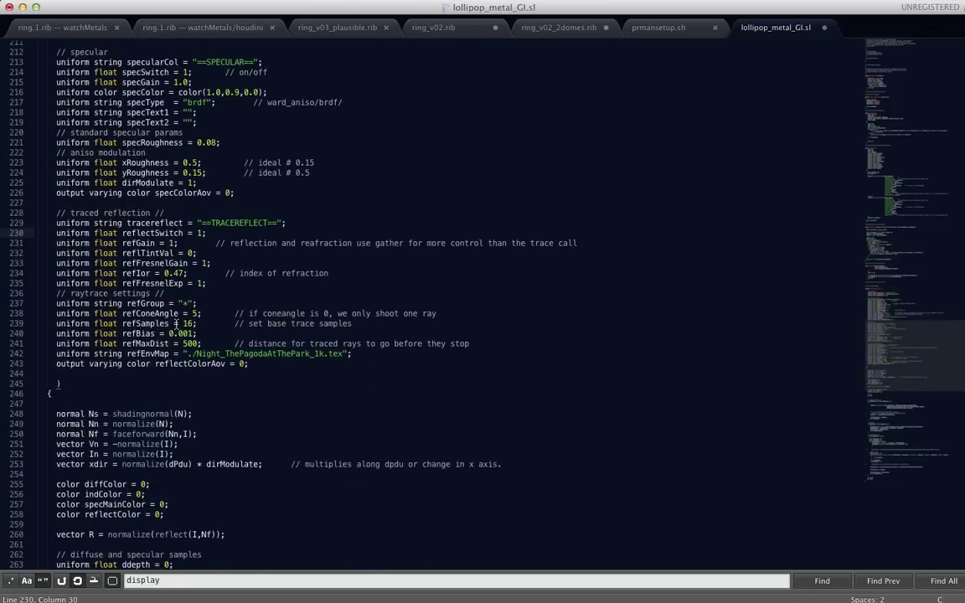
pyautogui.scroll(-10, 176, 323)
pyautogui.scroll(-6, 176, 322)
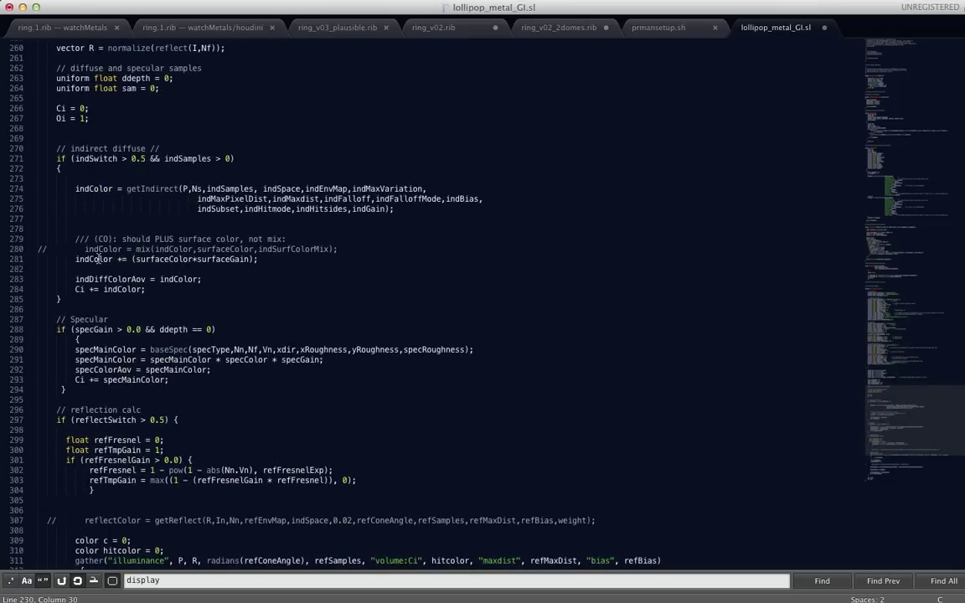
pyautogui.scroll(-2, 138, 292)
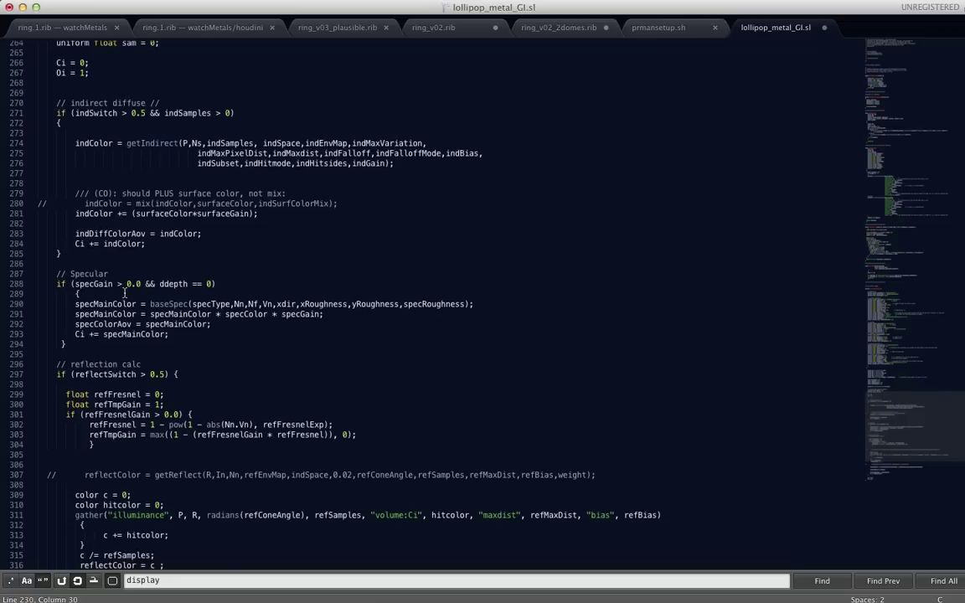
pyautogui.scroll(-3, 125, 293)
pyautogui.scroll(-2, 125, 326)
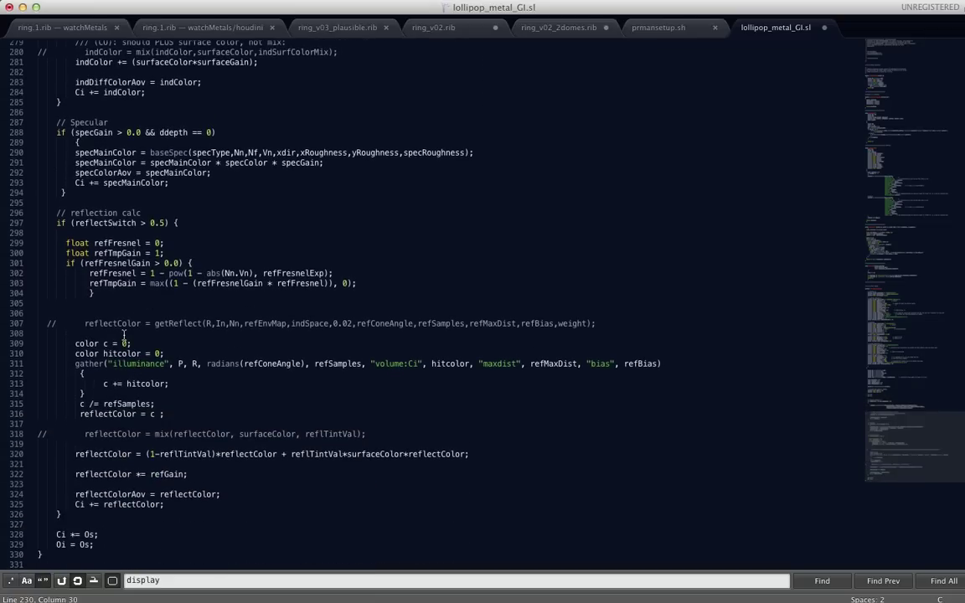
# Return up to line 103 and select the indirectdiffuse function name.
pyautogui.scroll(10, 124, 335)
pyautogui.scroll(6, 143, 310)
pyautogui.scroll(5, 165, 282)
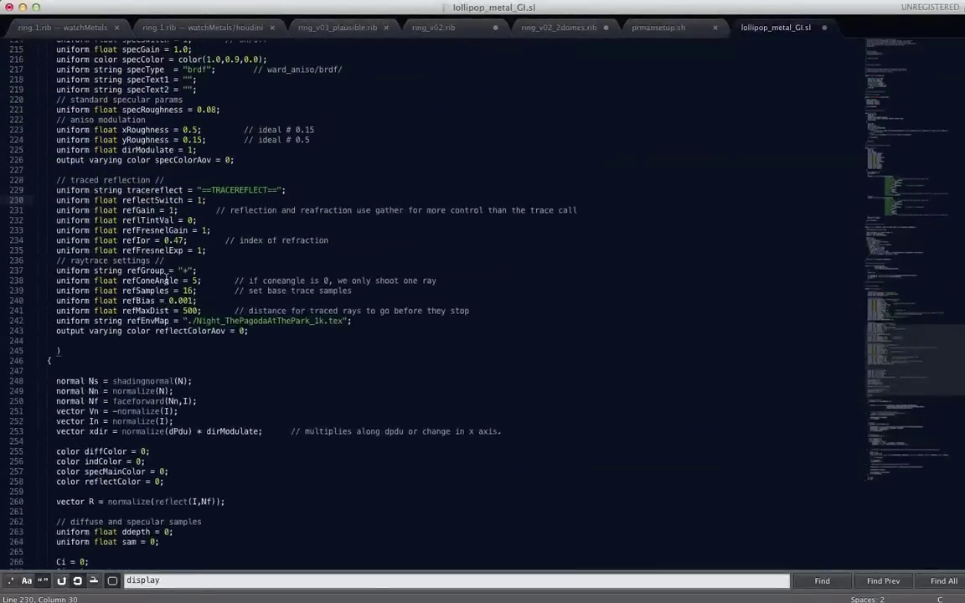
pyautogui.scroll(5, 166, 282)
pyautogui.scroll(5, 166, 279)
pyautogui.scroll(10, 166, 275)
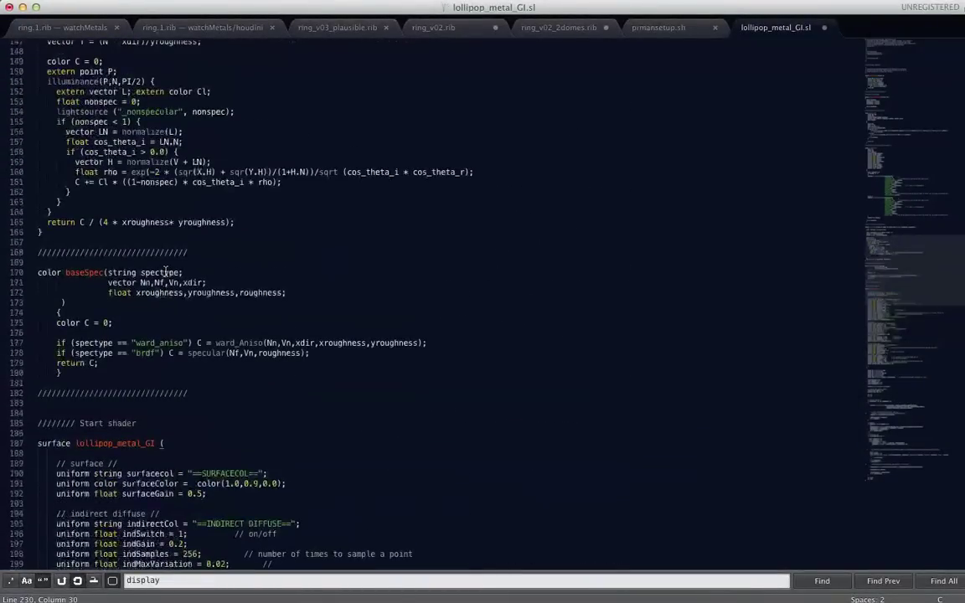
pyautogui.scroll(4, 166, 273)
pyautogui.scroll(4, 167, 251)
pyautogui.scroll(5, 170, 227)
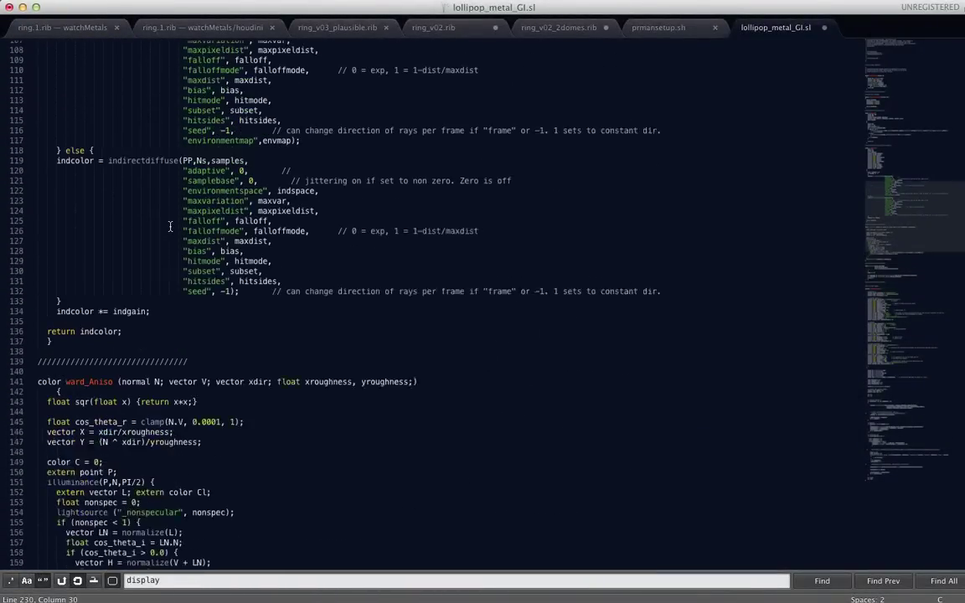
pyautogui.scroll(1, 169, 226)
pyautogui.scroll(2, 168, 216)
pyautogui.scroll(3, 160, 176)
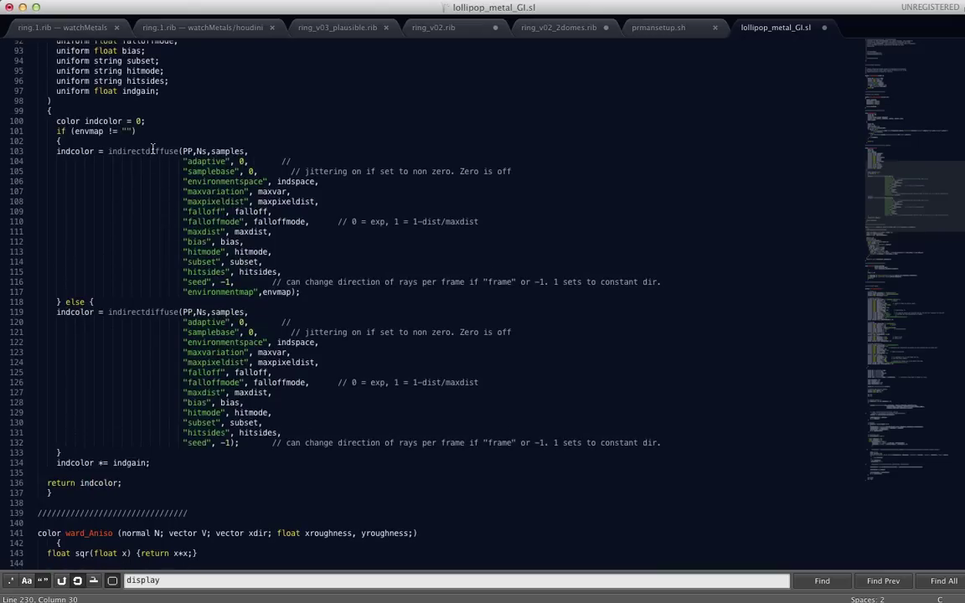
pyautogui.doubleClick(153, 152)
# Find 'indirectdiffu' in the RPS 17 docs and read its falloff, samplebase, environmentmap and bias parameters.
pyautogui.press('super+Tab')
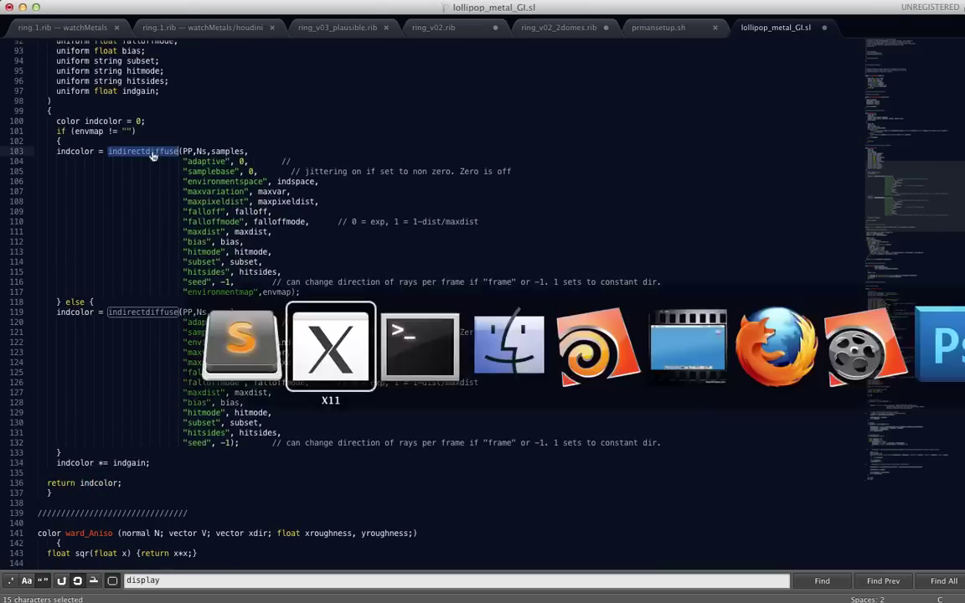
pyautogui.press('super+Tab')
pyautogui.press('super+Tab')
pyautogui.press('super+Tab')
pyautogui.press('super+Tab')
pyautogui.press('super+Tab')
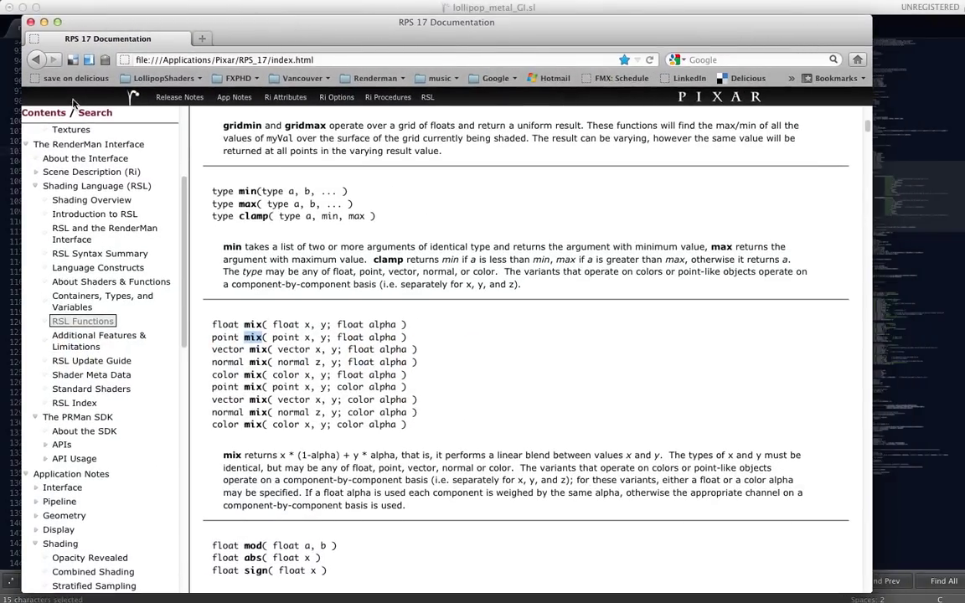
pyautogui.click(188, 60)
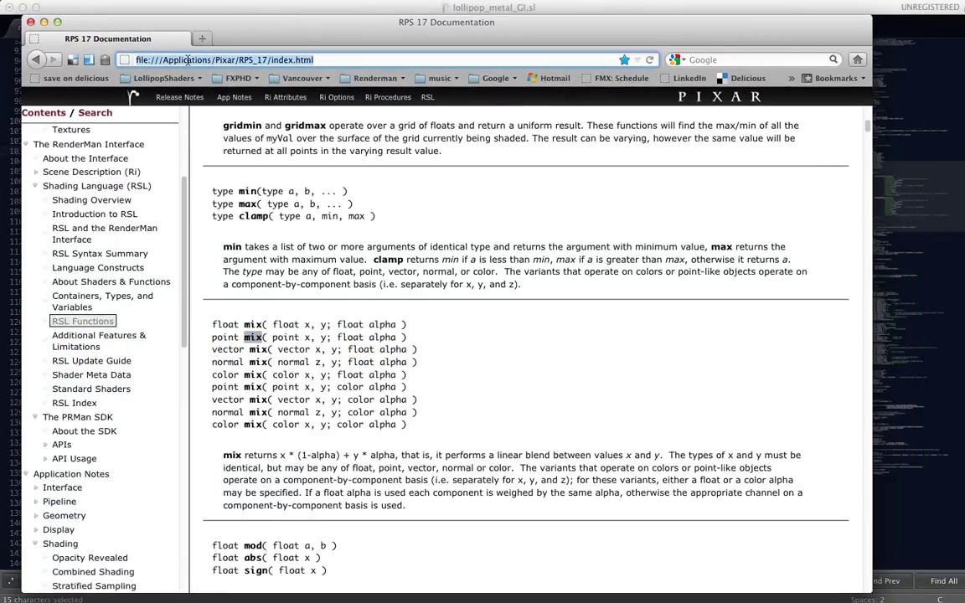
pyautogui.click(312, 60)
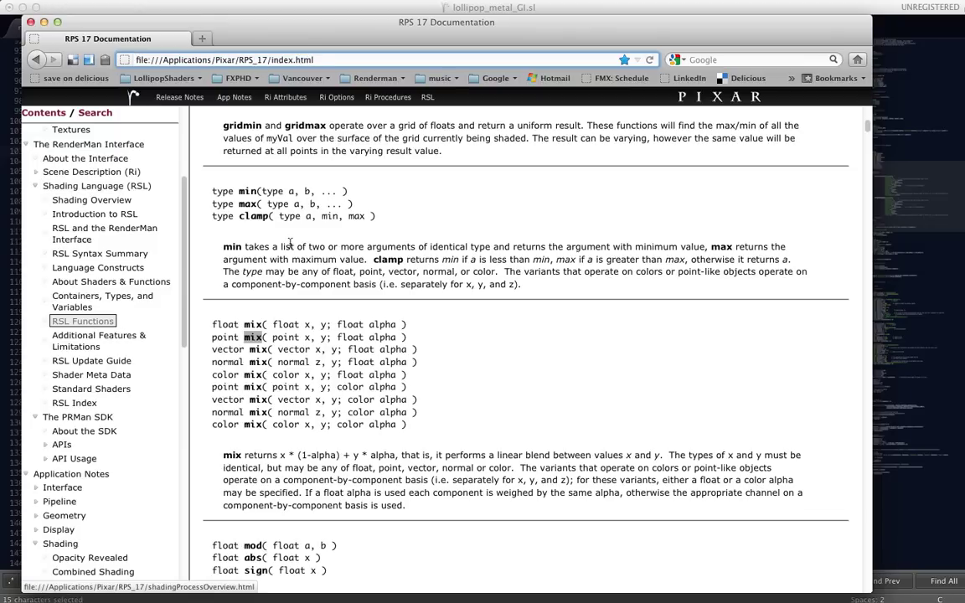
pyautogui.hotkey('ctrl', 'f')
pyautogui.write('indirect')
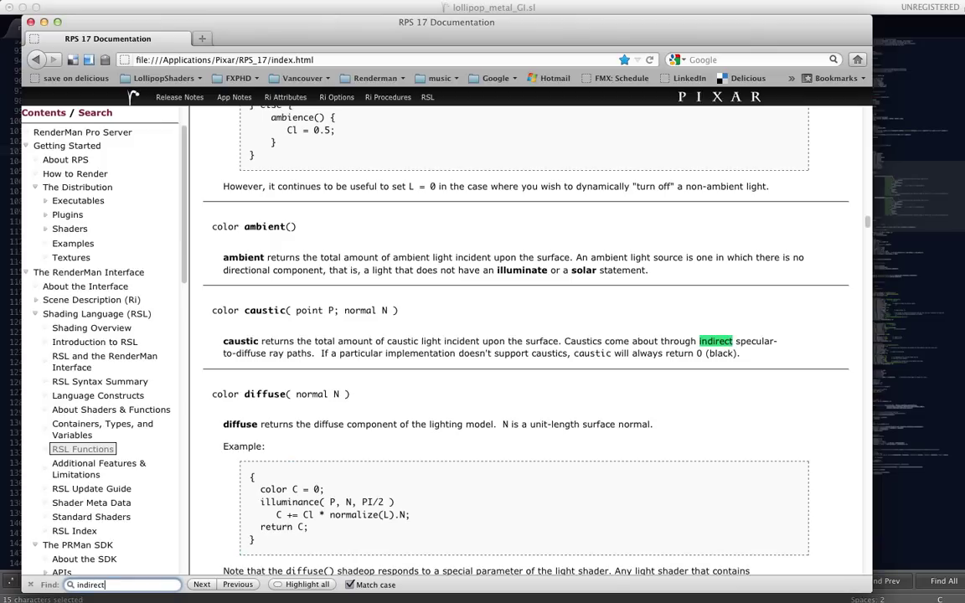
pyautogui.write('dif')
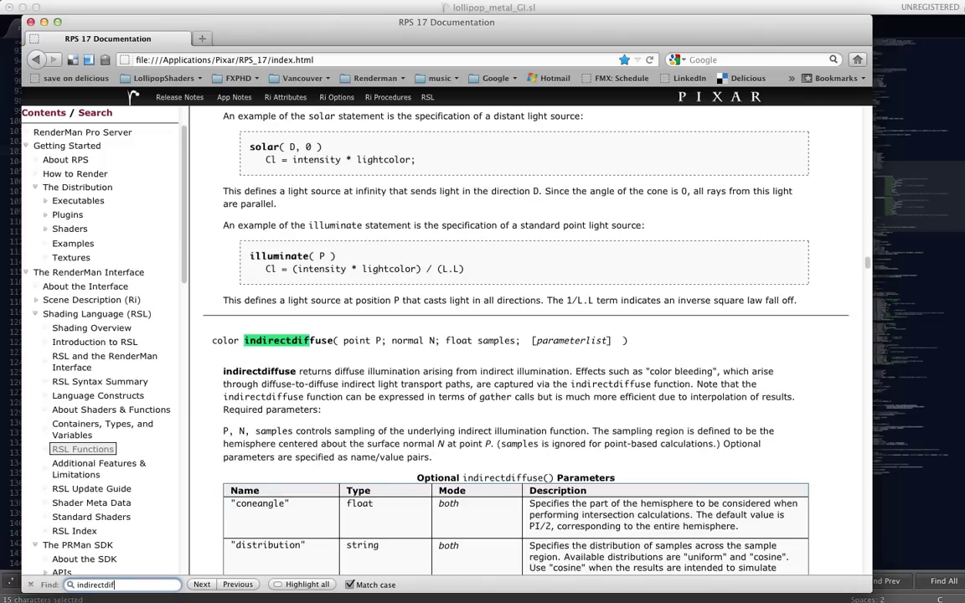
pyautogui.write('fu')
pyautogui.scroll(-2, 407, 355)
pyautogui.scroll(-1, 407, 355)
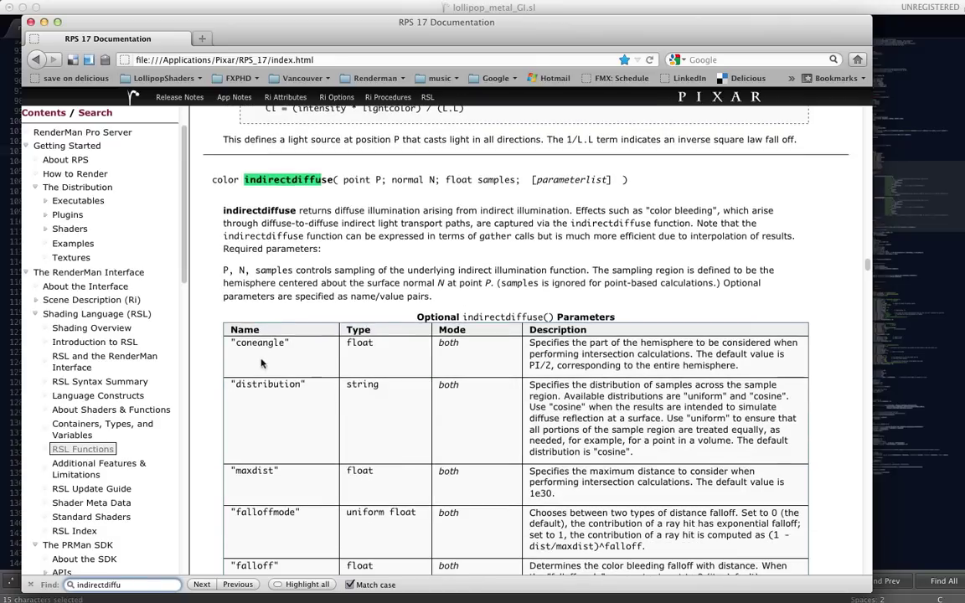
pyautogui.scroll(-2, 260, 366)
pyautogui.scroll(-5, 241, 394)
pyautogui.scroll(-2, 258, 345)
pyautogui.scroll(-3, 258, 342)
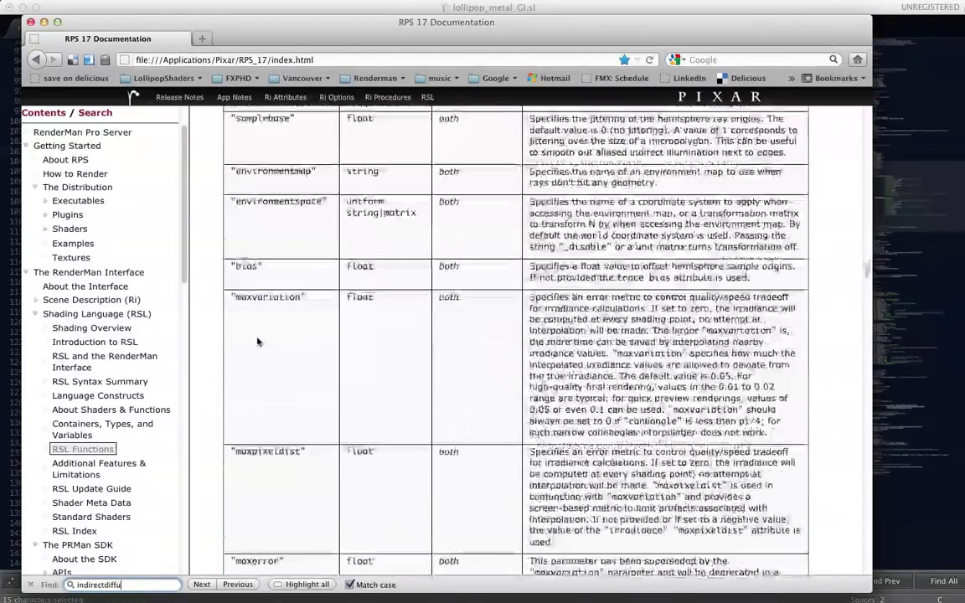
pyautogui.scroll(3, 258, 398)
# Search the shader source for 'gather' and select the gather call on line 311.
pyautogui.press('super+Tab')
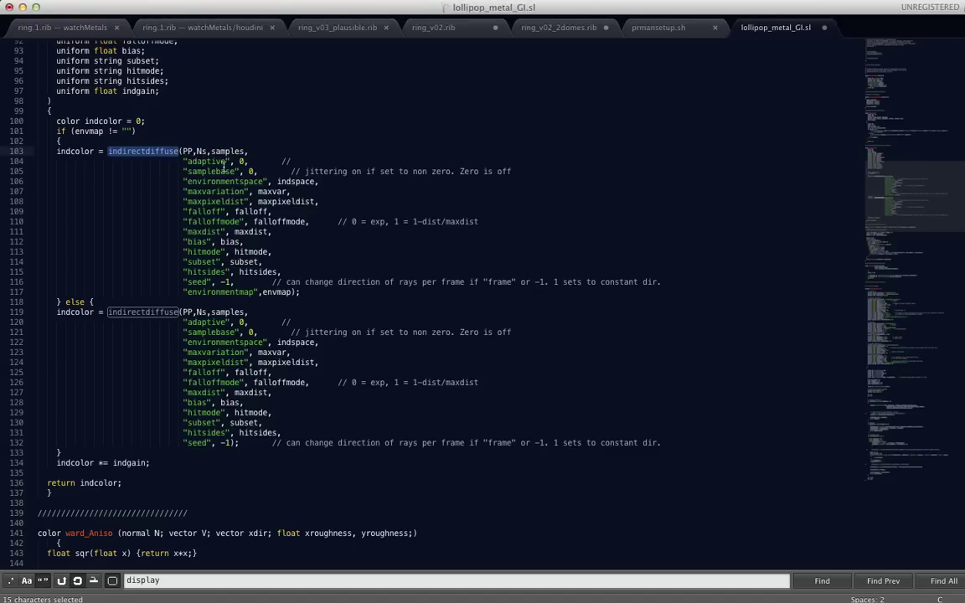
pyautogui.press('super+Tab')
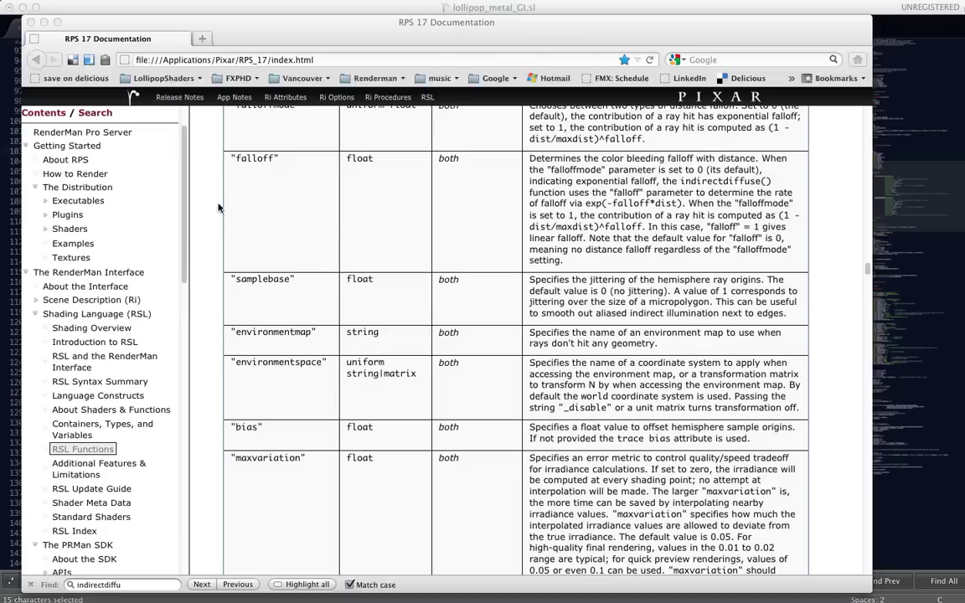
pyautogui.press('super+Tab')
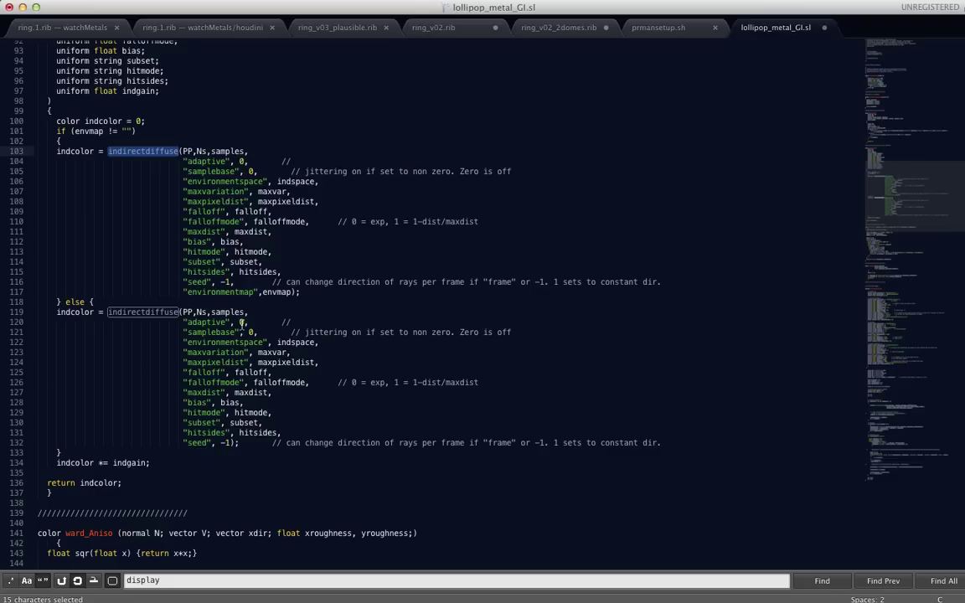
pyautogui.press('super+f')
pyautogui.write('gather')
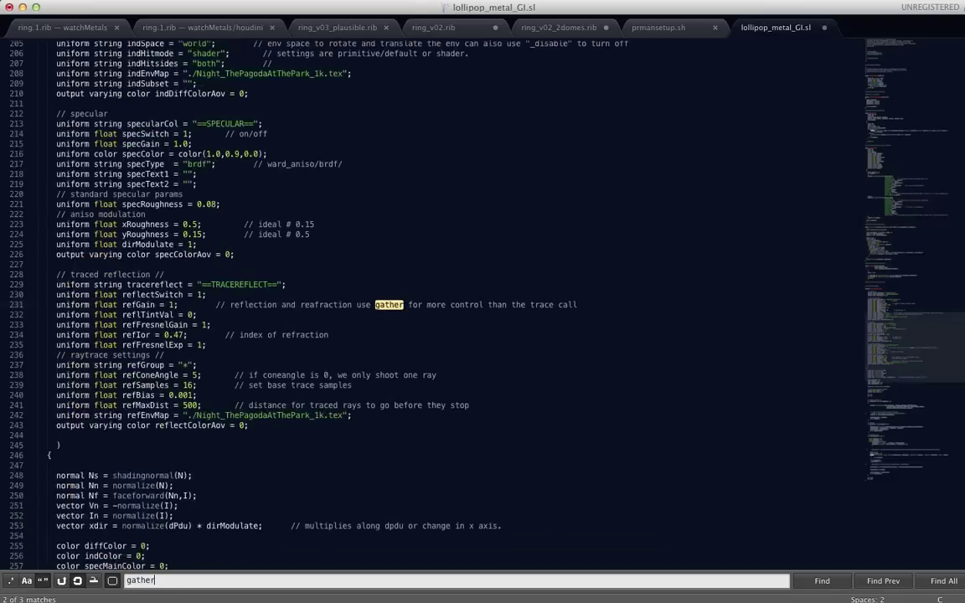
pyautogui.click(297, 307)
pyautogui.scroll(-15, 419, 301)
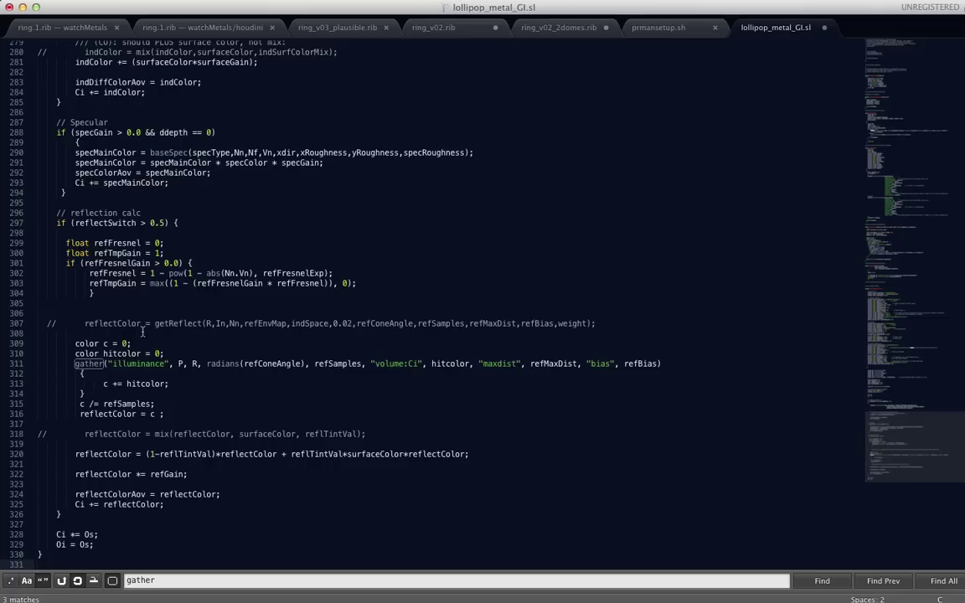
pyautogui.doubleClick(93, 367)
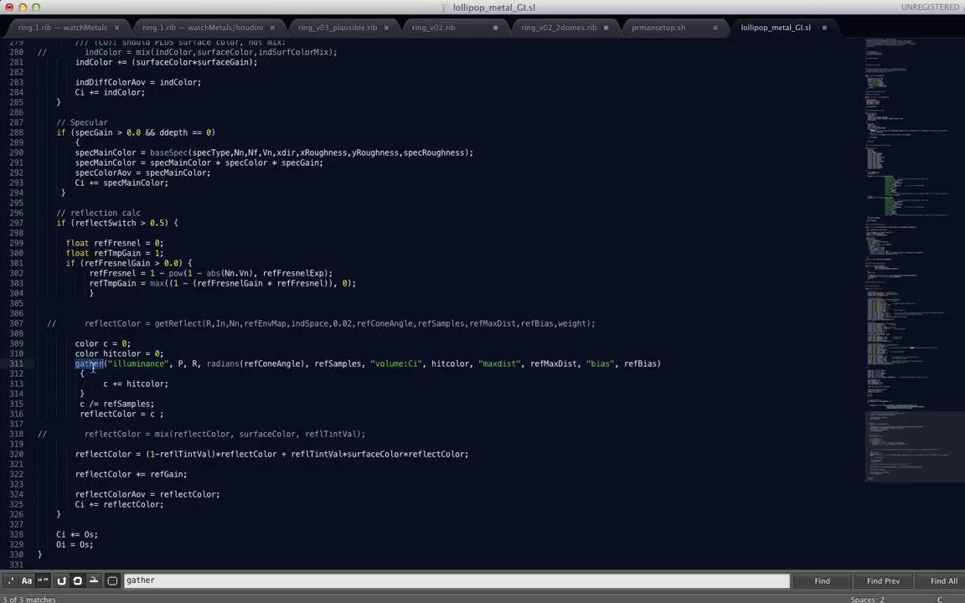
pyautogui.press('super+Tab')
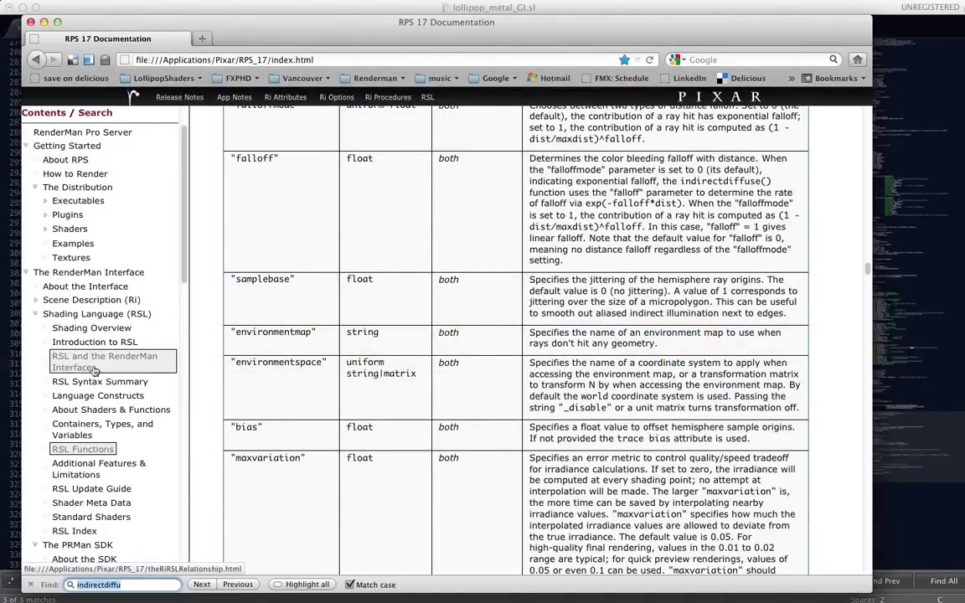
# Find 'gather' in the RSL docs, stepping through matches to its code example and output parameters.
pyautogui.write('gather')
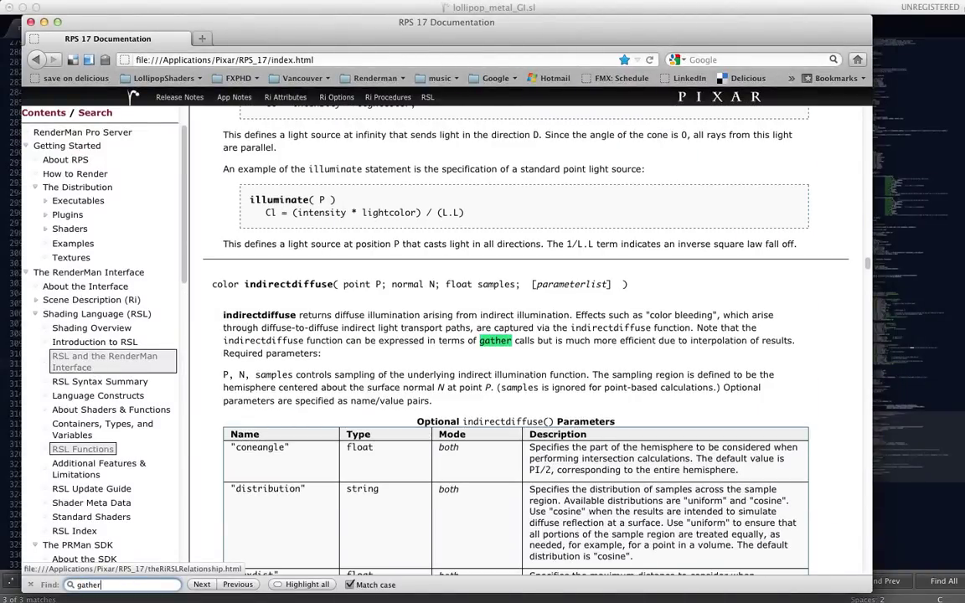
pyautogui.press('Return')
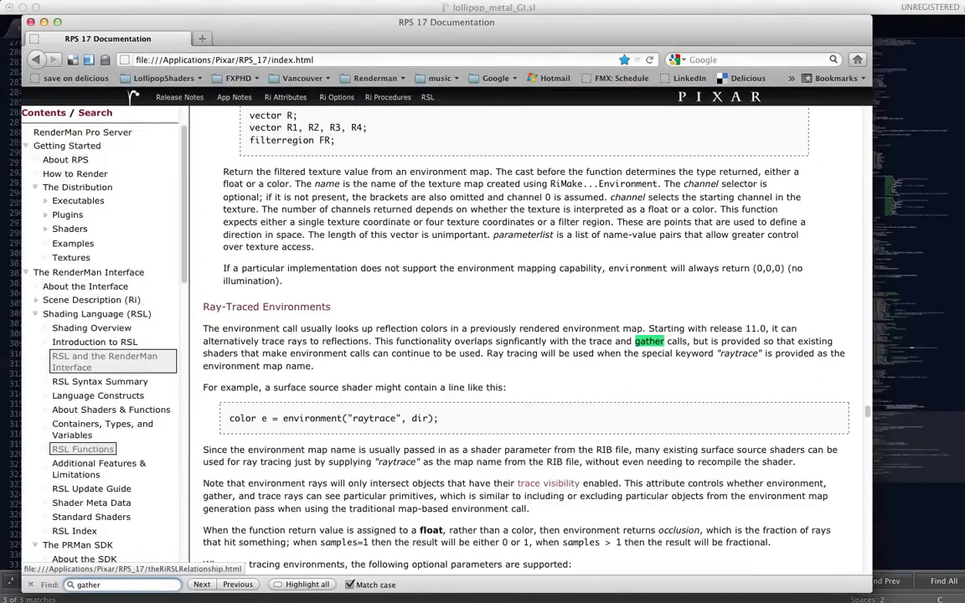
pyautogui.press('Return')
pyautogui.press('Return')
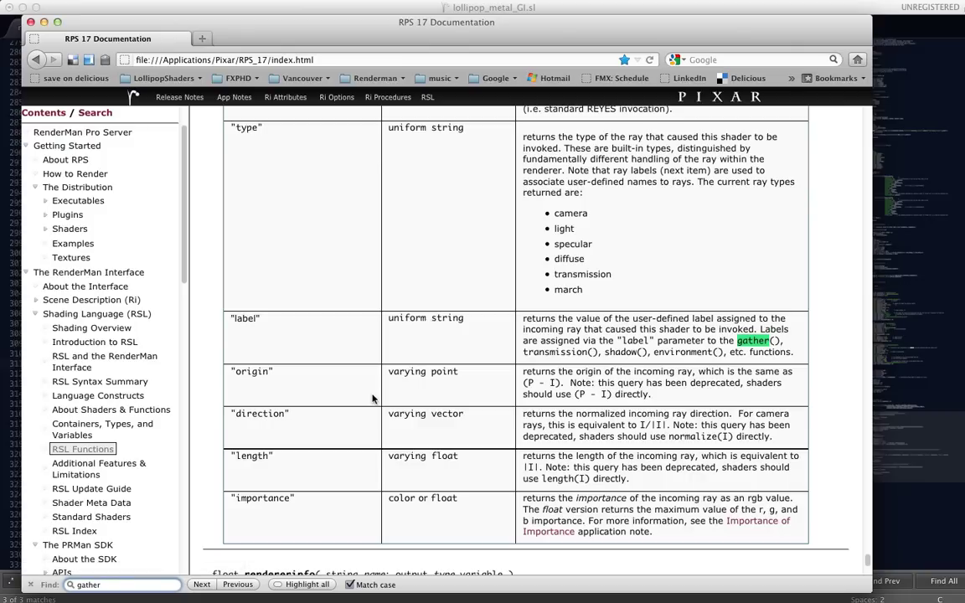
pyautogui.press('Return')
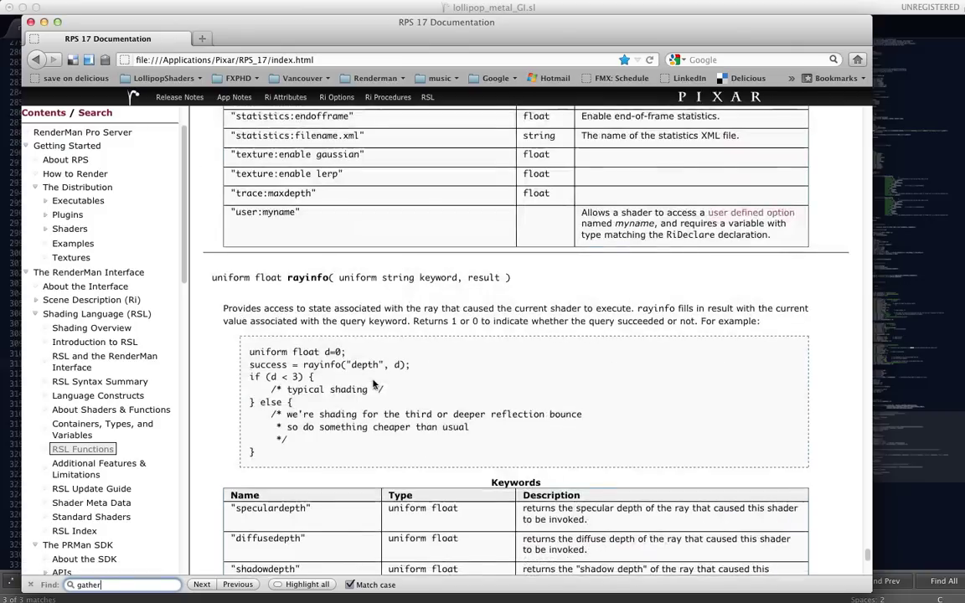
pyautogui.scroll(-5, 300, 340)
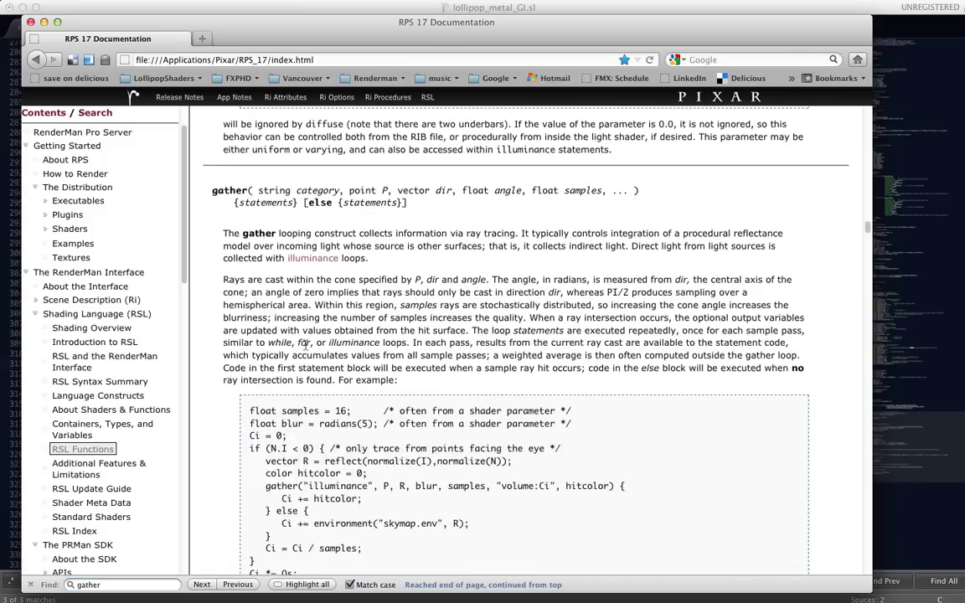
pyautogui.scroll(-5, 301, 342)
pyautogui.scroll(-5, 305, 345)
pyautogui.scroll(-5, 308, 348)
pyautogui.scroll(-10, 308, 349)
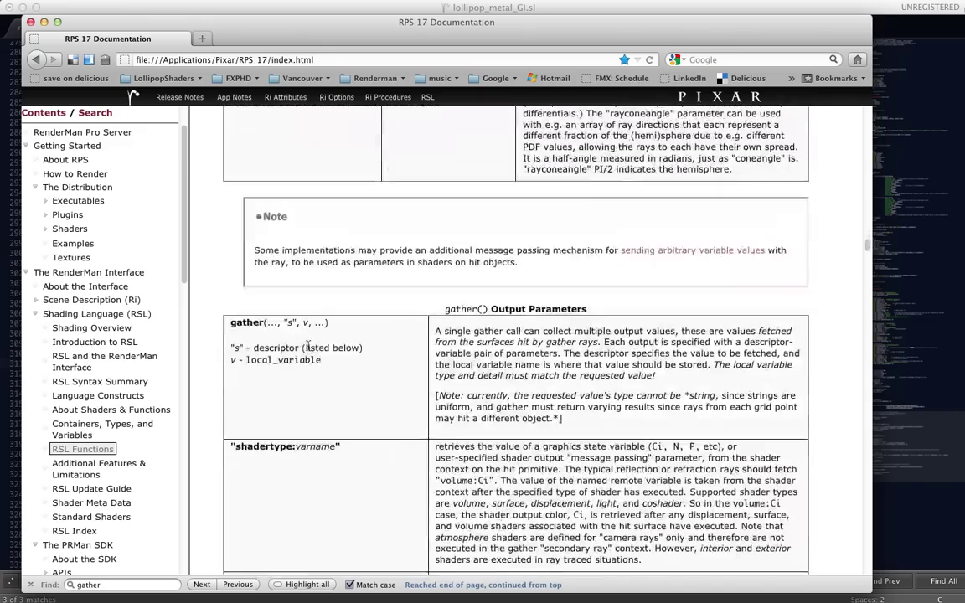
pyautogui.scroll(-5, 360, 294)
pyautogui.scroll(-5, 403, 248)
pyautogui.click(932, 559)
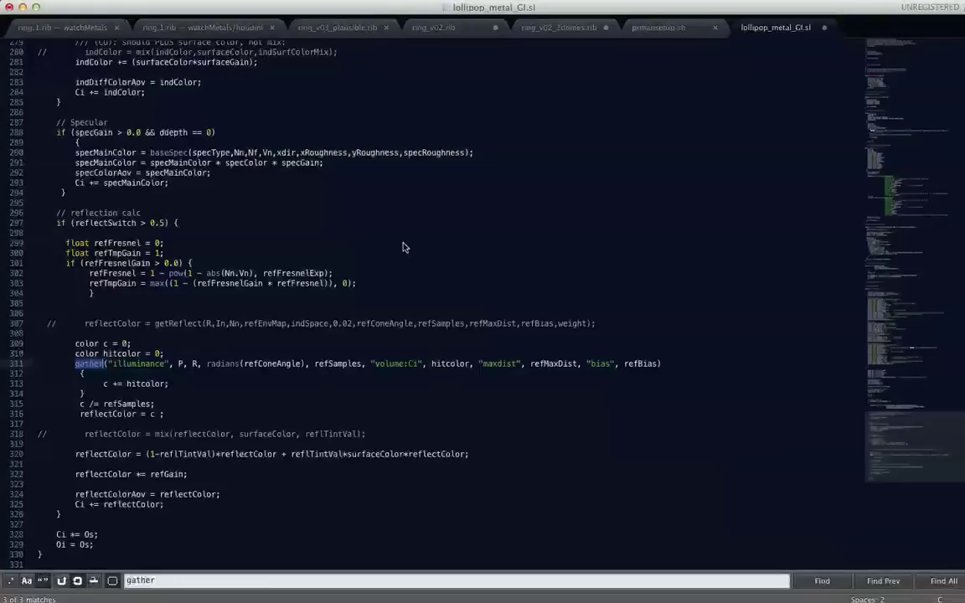
pyautogui.tripleClick(104, 352)
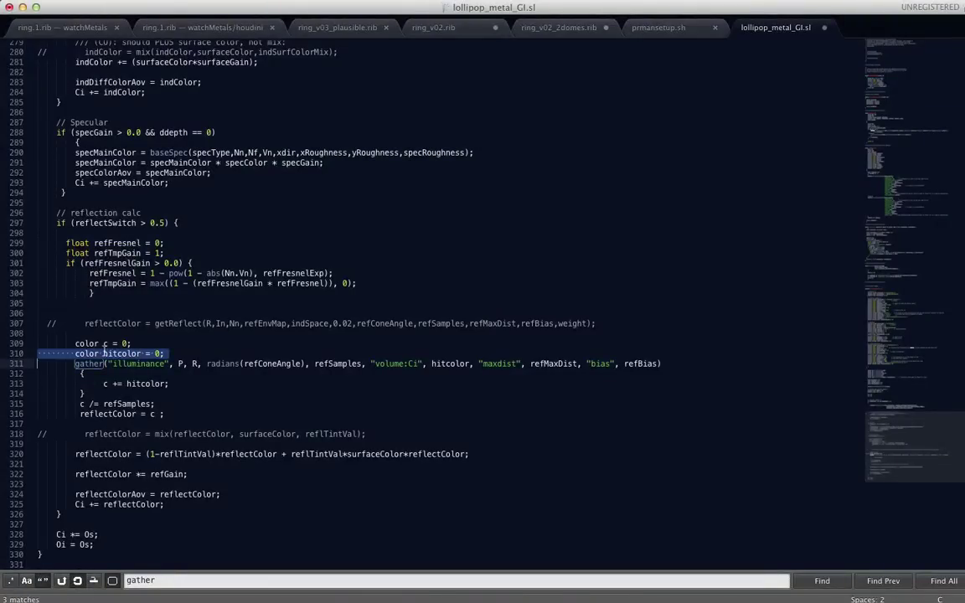
pyautogui.click(125, 356)
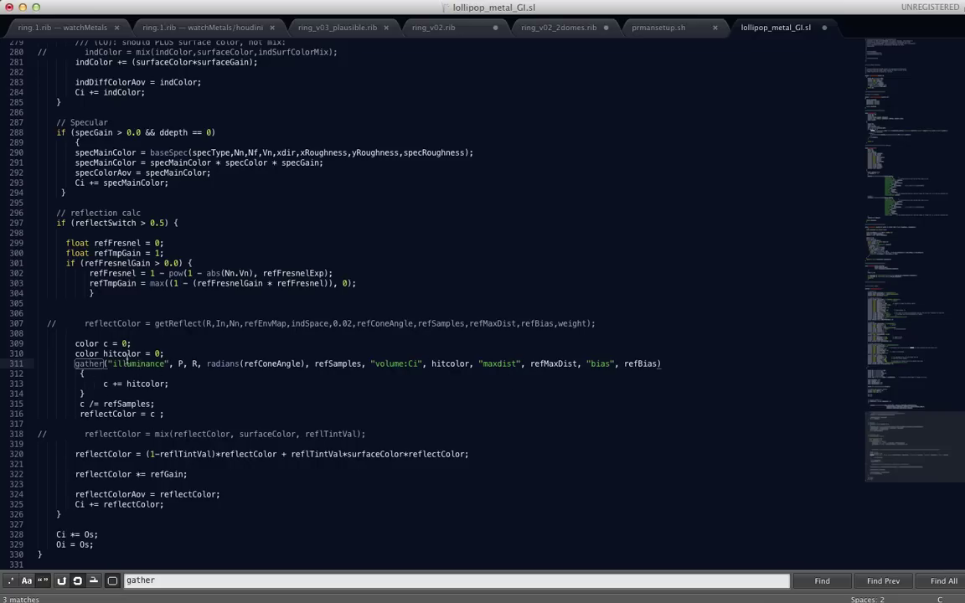
pyautogui.click(117, 454)
pyautogui.doubleClick(327, 454)
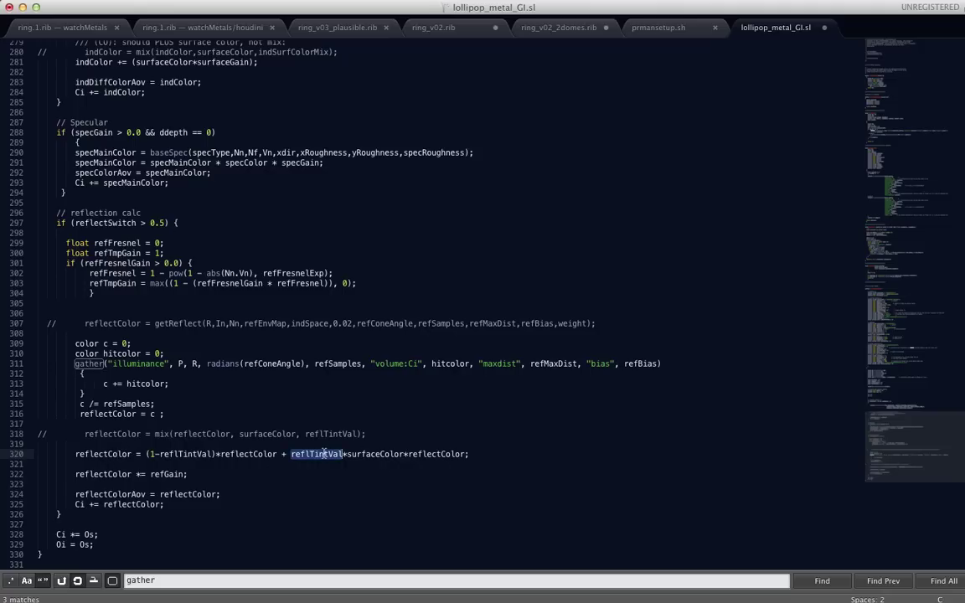
pyautogui.doubleClick(171, 454)
pyautogui.doubleClick(236, 453)
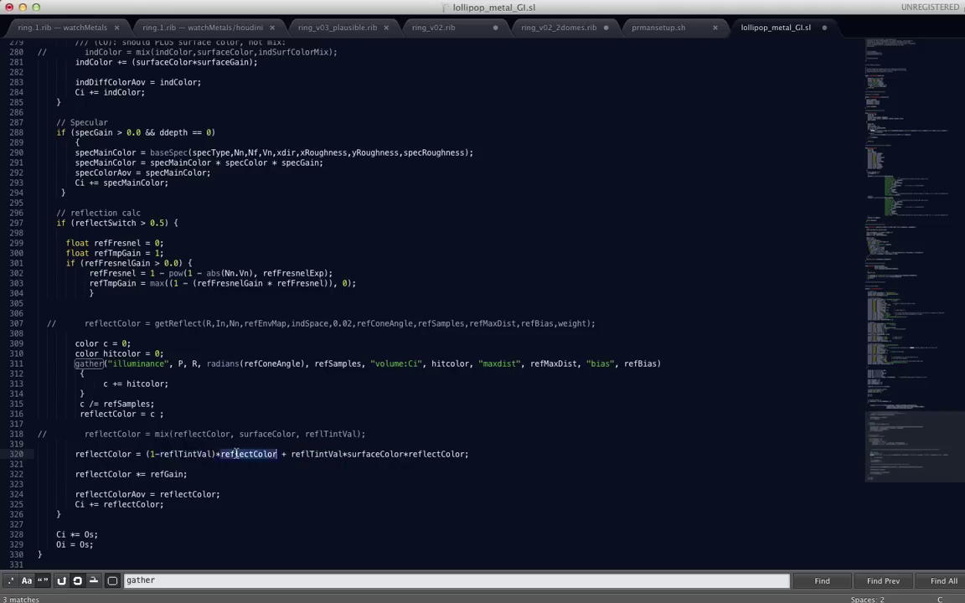
pyautogui.doubleClick(311, 454)
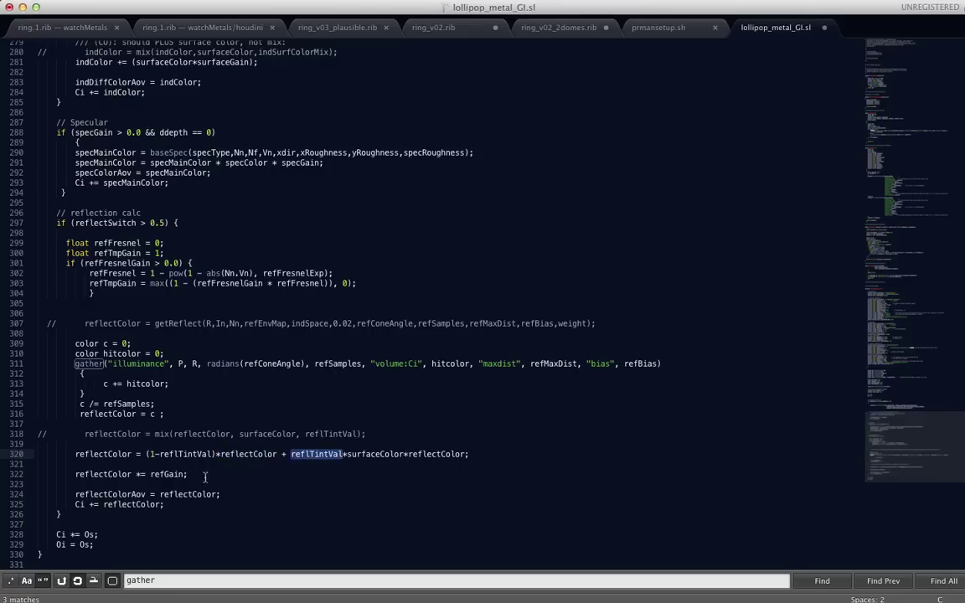
pyautogui.click(175, 475)
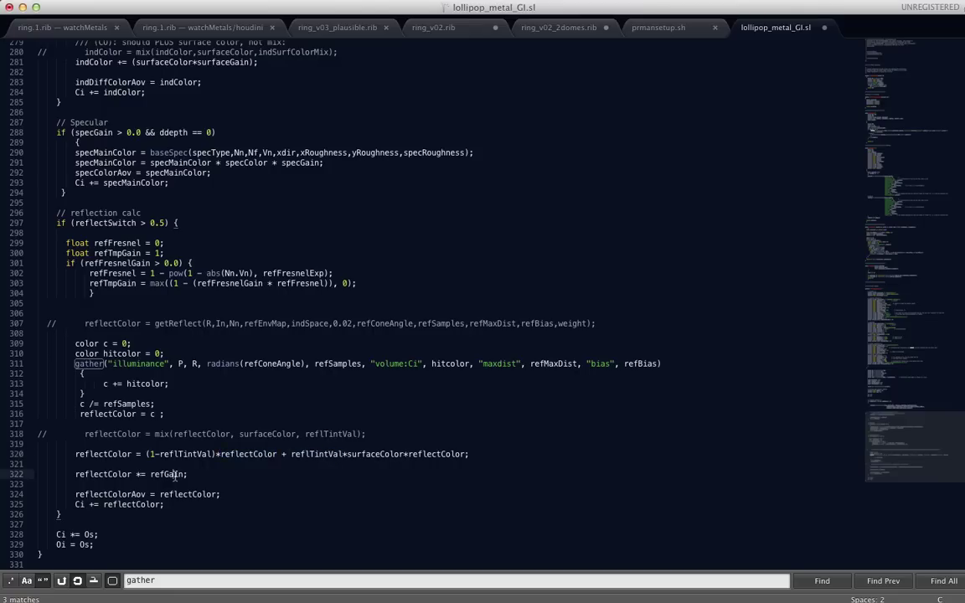
pyautogui.tripleClick(111, 506)
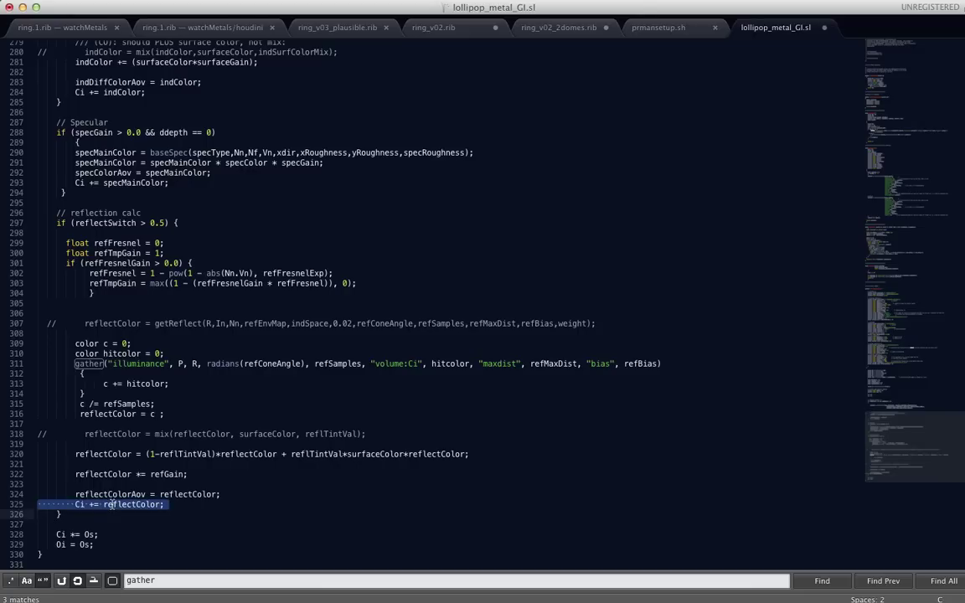
pyautogui.scroll(5, 111, 506)
pyautogui.scroll(7, 112, 504)
pyautogui.scroll(7, 113, 503)
pyautogui.scroll(6, 115, 501)
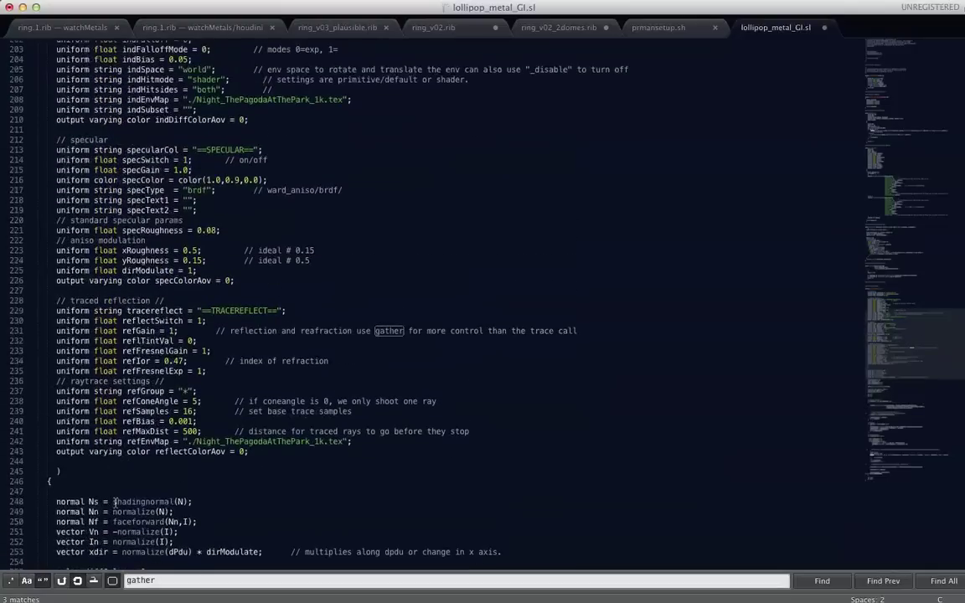
pyautogui.scroll(-5, 115, 501)
pyautogui.scroll(-4, 118, 377)
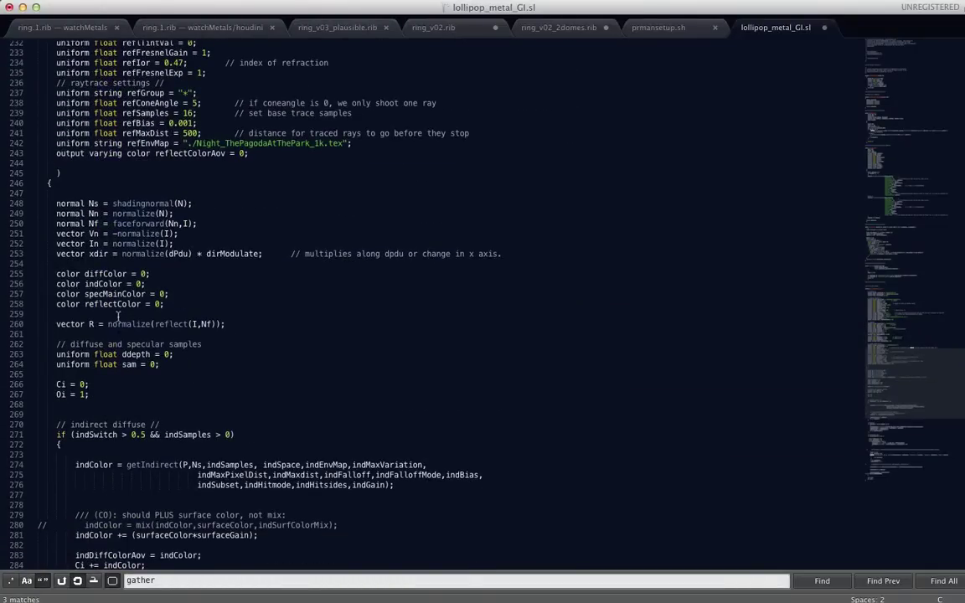
# In the shaders folder, compile lollipop_metal_GI.sl with the shader command.
pyautogui.press('super+Tab')
pyautogui.press('super+Tab')
pyautogui.press('super+Tab')
pyautogui.press('super+Tab')
pyautogui.press('super+Tab')
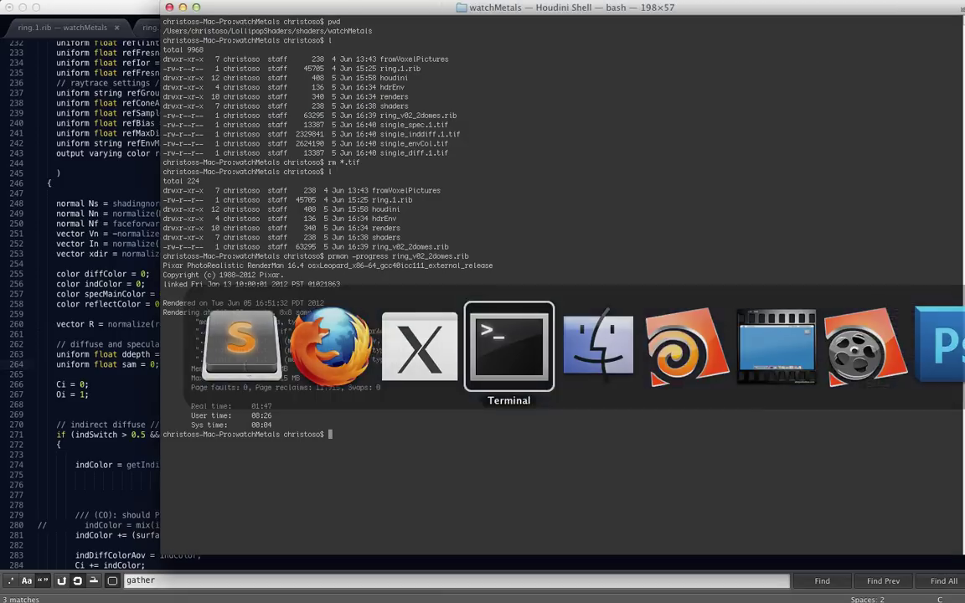
pyautogui.write('pwd')
pyautogui.press('Return')
pyautogui.write('ls christoso$')
pyautogui.press('Return')
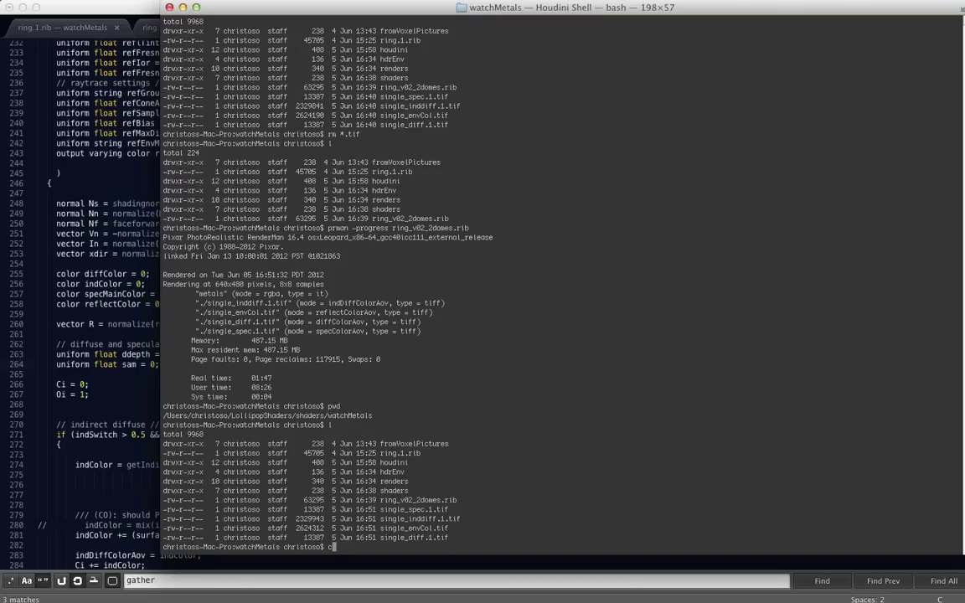
pyautogui.write('d shaders/')
pyautogui.press('Return')
pyautogui.write('l')
pyautogui.press('Return')
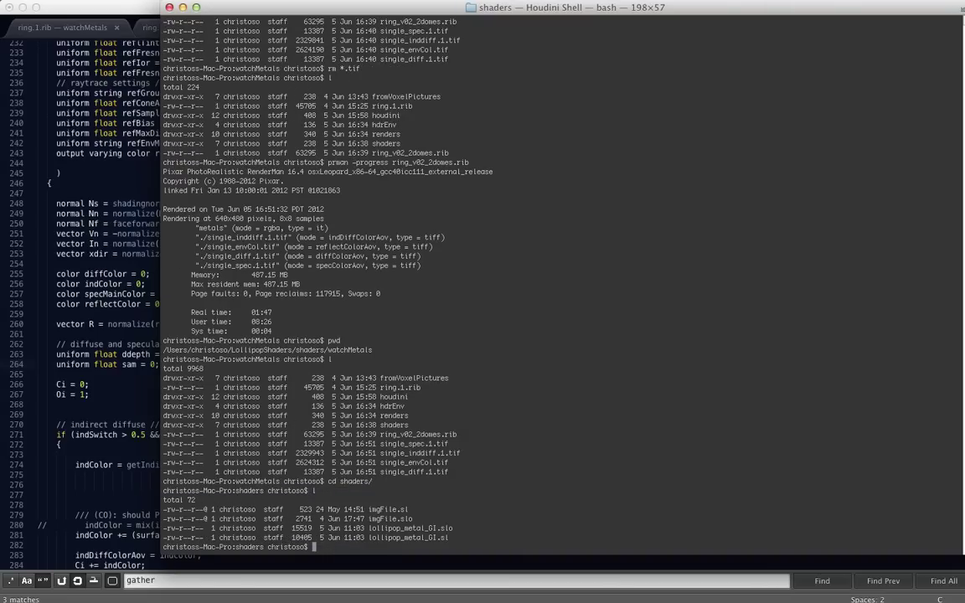
pyautogui.write('shader ')
pyautogui.write('lol')
pyautogui.press('Tab')
pyautogui.press('Return')
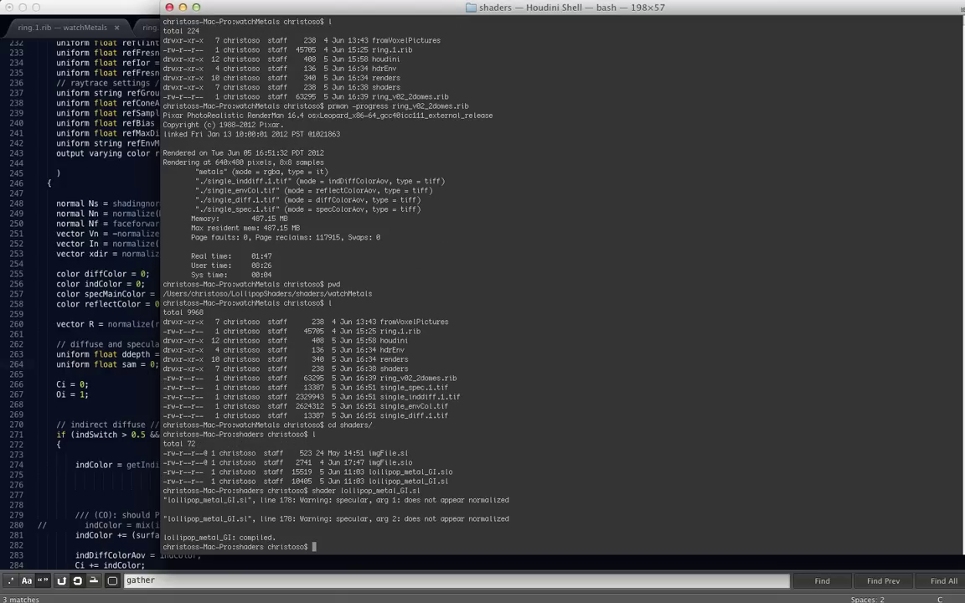
# Confirm the new lollipop_metal_GI.slo, go back to watchMetals, and discard a recalled prman render command.
pyautogui.write('l')
pyautogui.press('Return')
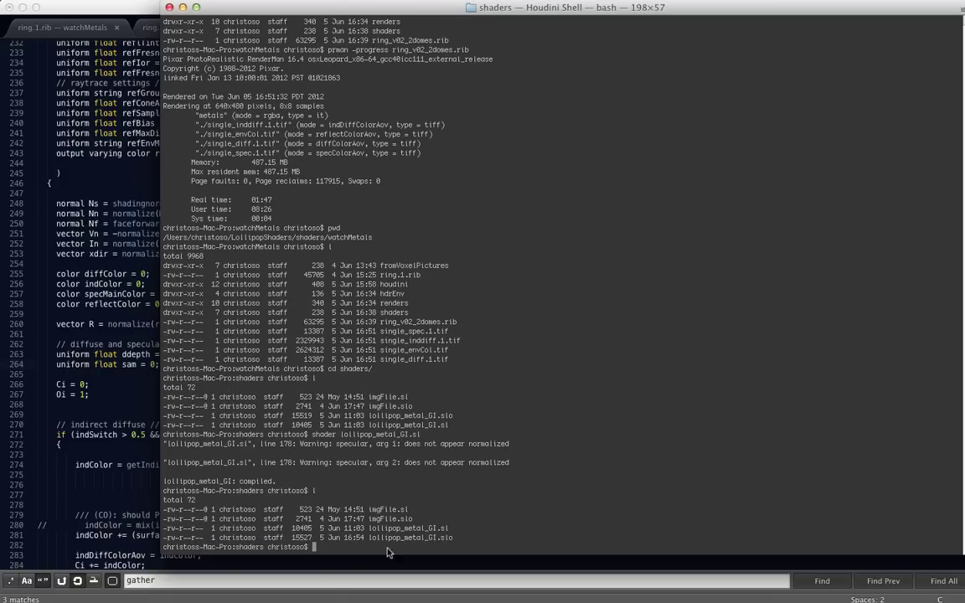
pyautogui.doubleClick(411, 537)
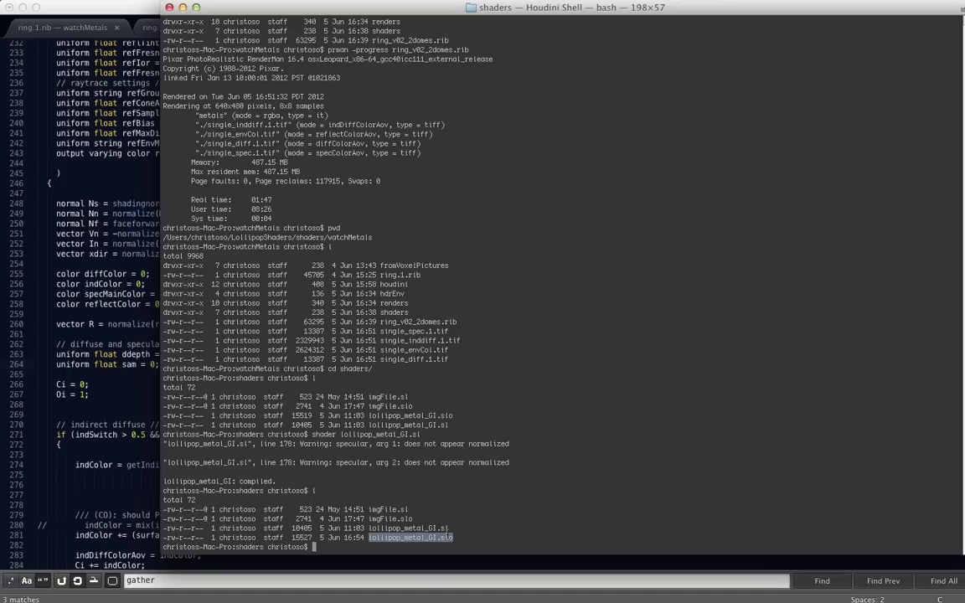
pyautogui.write('cd ..')
pyautogui.press('Return')
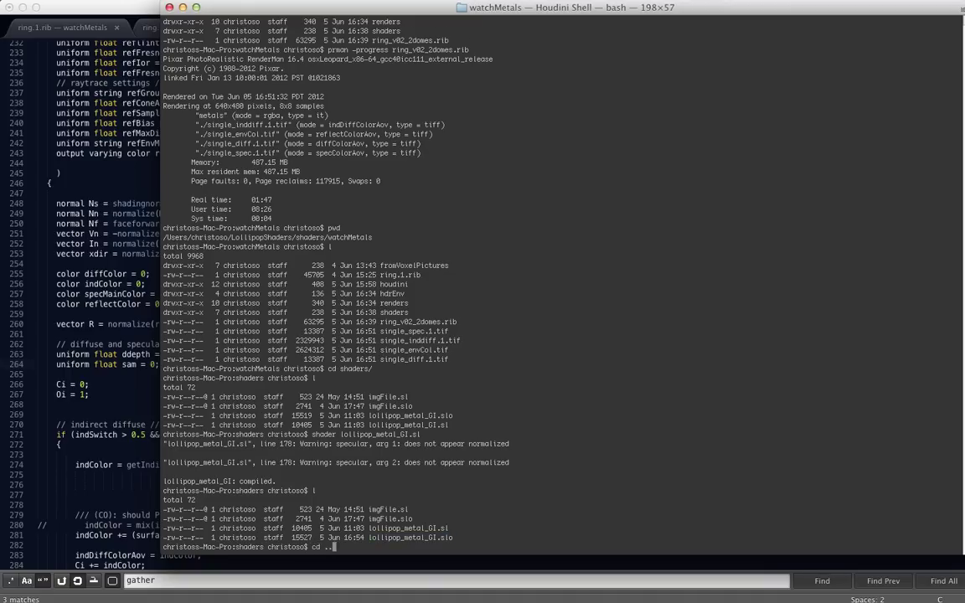
pyautogui.write('l')
pyautogui.press('Return')
pyautogui.write('l')
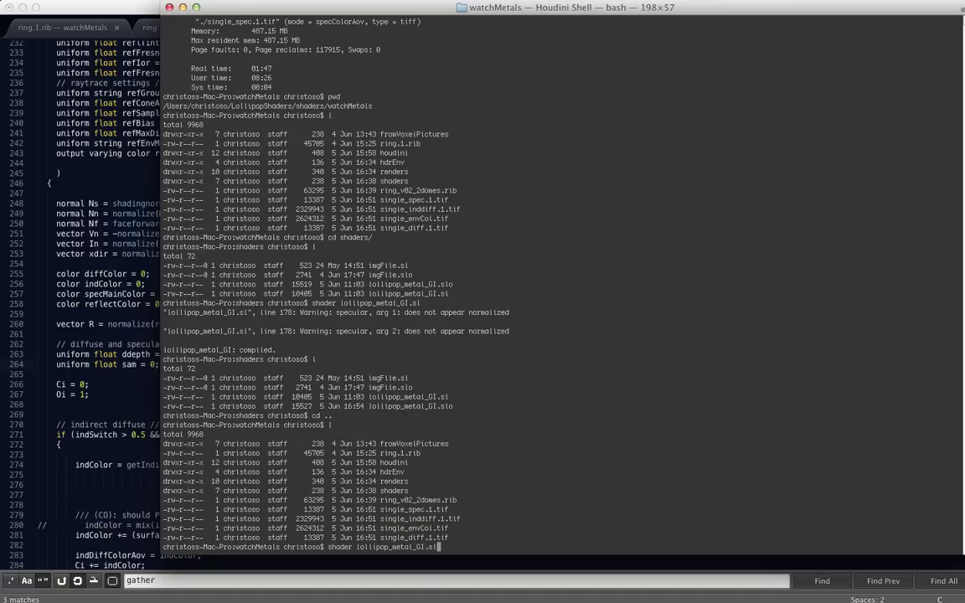
pyautogui.press('BackSpace')
pyautogui.write('prman -progress ring_v02_2domes.rib')
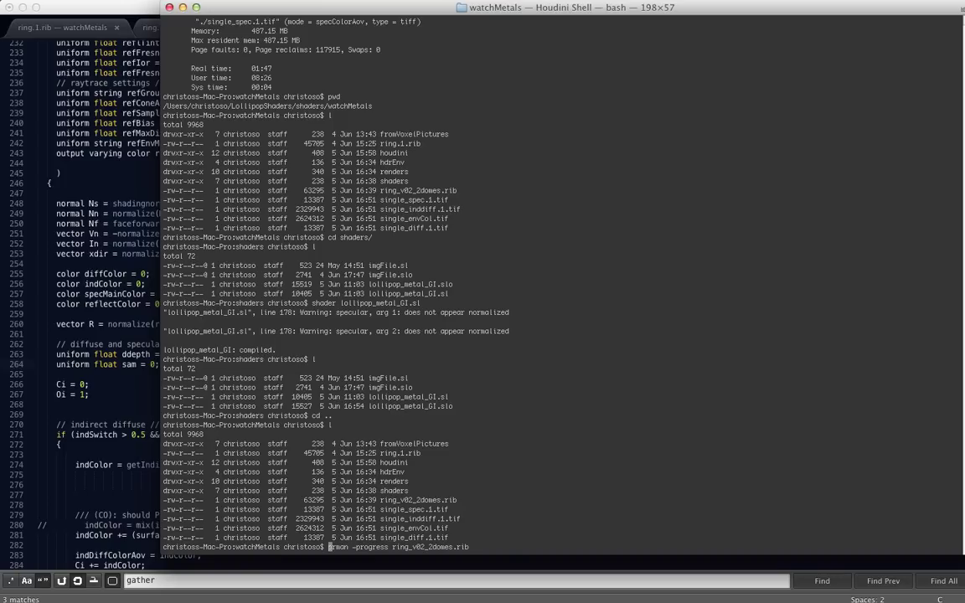
pyautogui.hotkey('ctrl', 'u')
# Load all TIFF passes with 'it *.tif', viewing single_envCol then the single_inddiff pass.
pyautogui.write('it *.tif')
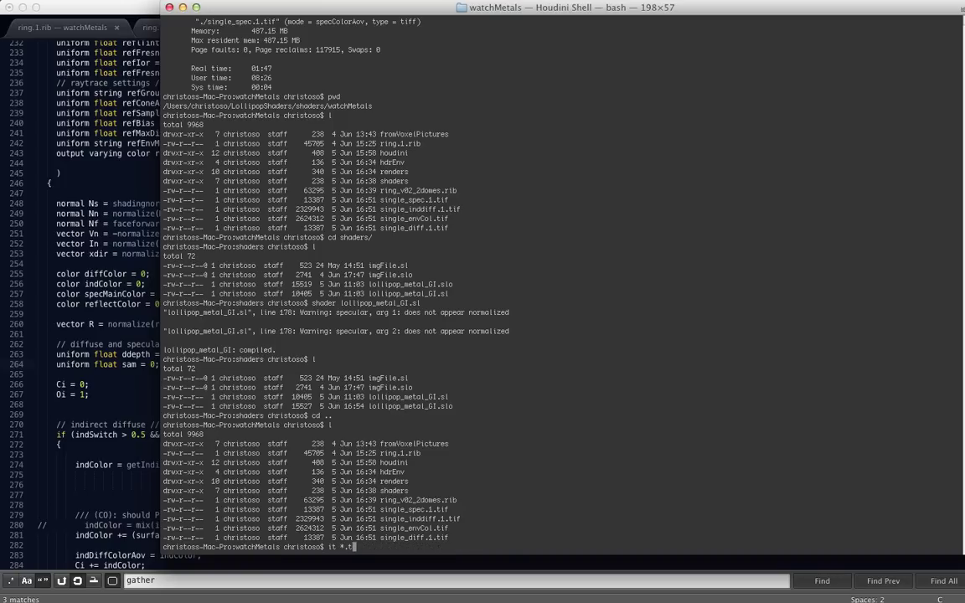
pyautogui.press('Return')
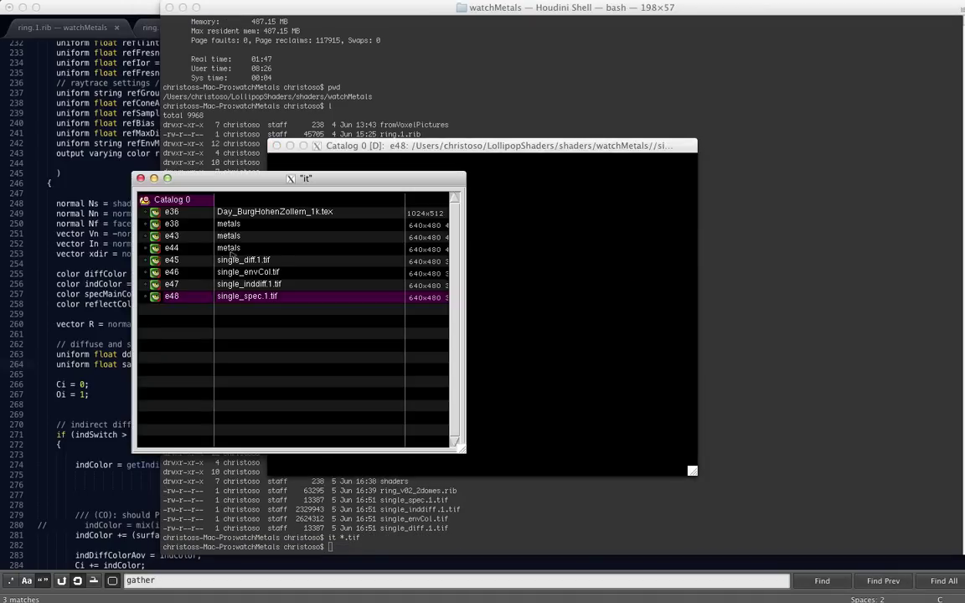
pyautogui.click(234, 267)
pyautogui.click(444, 143)
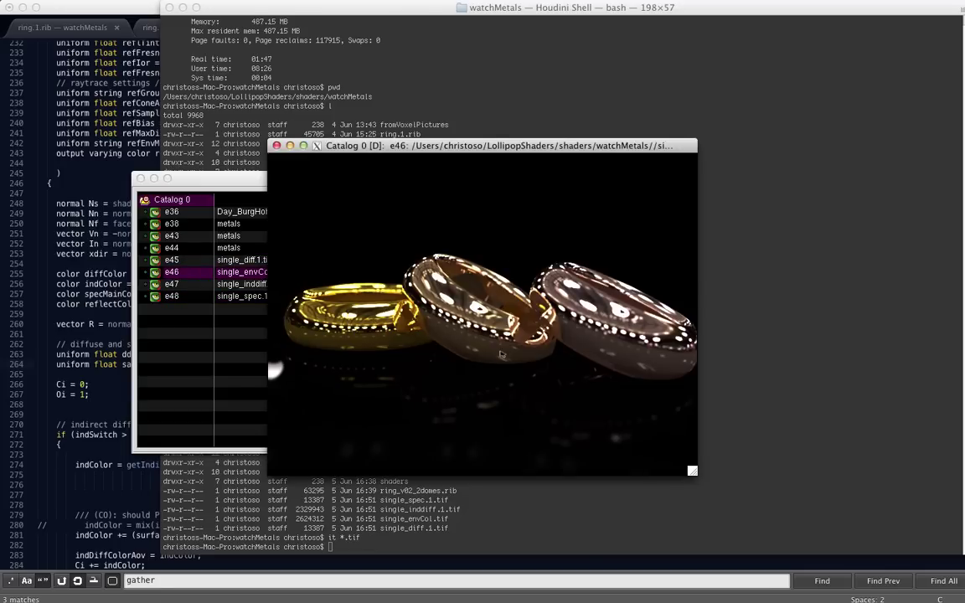
pyautogui.press('Down')
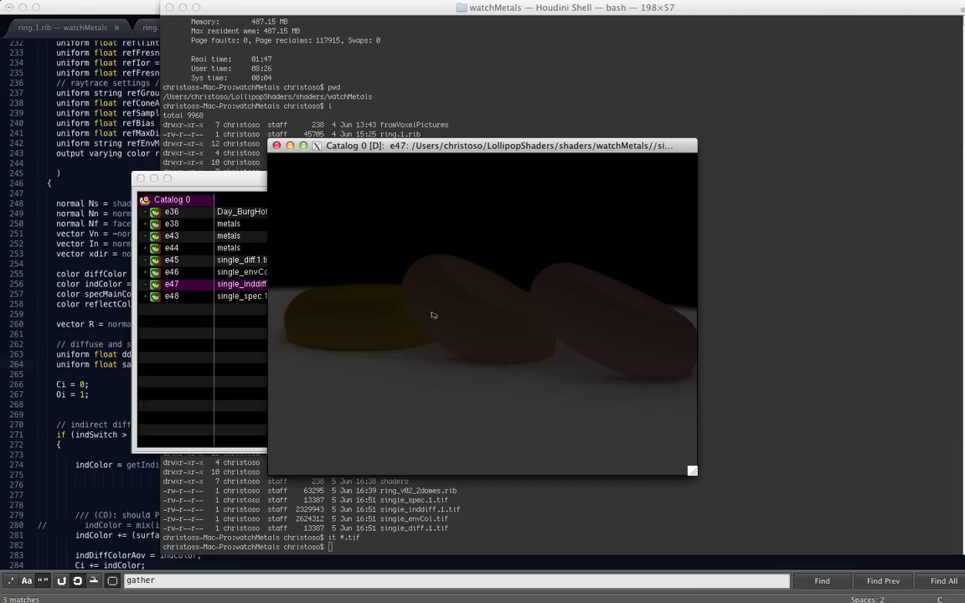
# Check lollipop_metal_rings' 0.2 indirect gain in Houdini, then compare catalog passes e46–e48 in it.
pyautogui.press('super+Tab')
pyautogui.press('super+Tab')
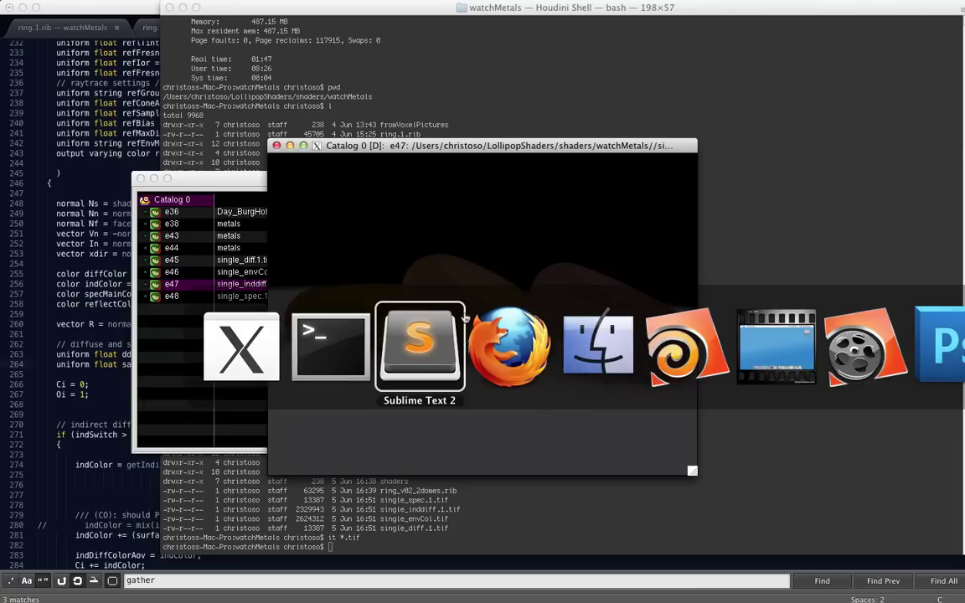
pyautogui.press('super+Tab')
pyautogui.press('super+Tab')
pyautogui.press('super+Tab')
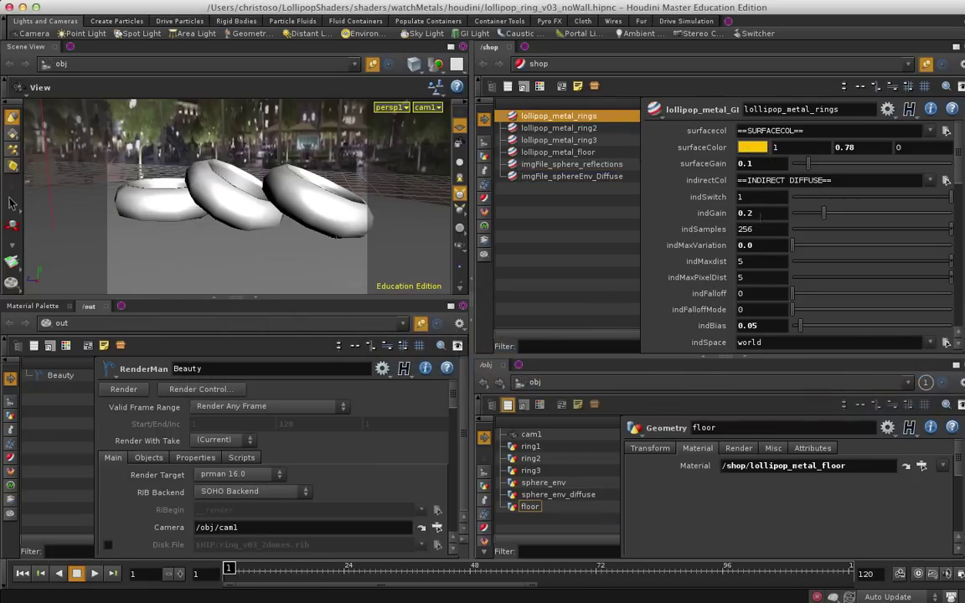
pyautogui.press('super+Tab')
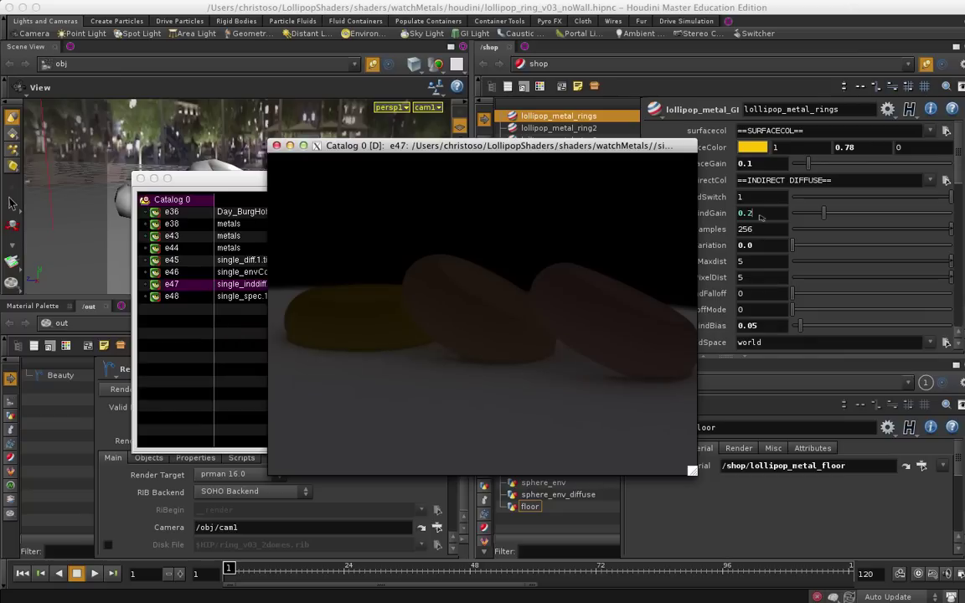
pyautogui.press('Up')
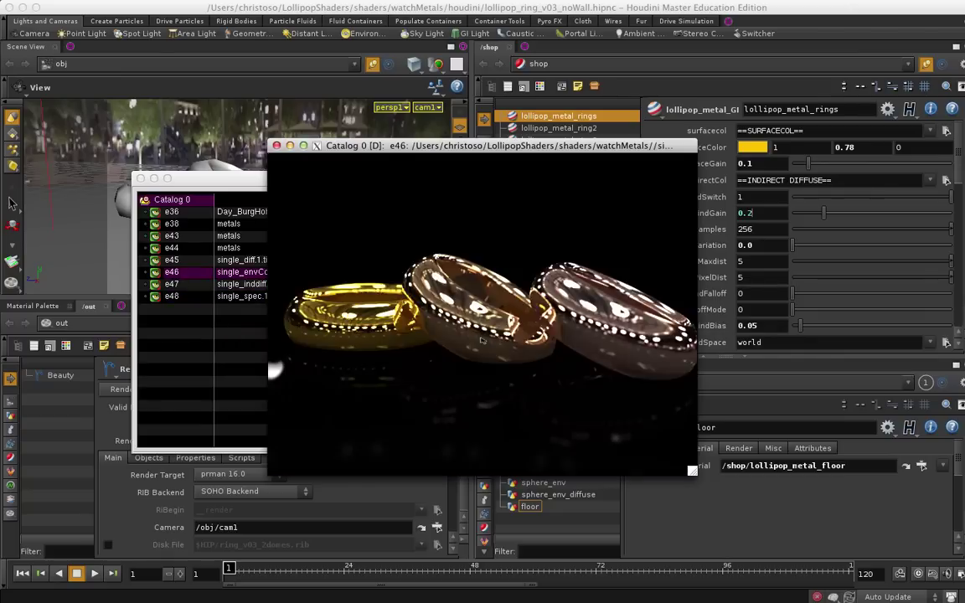
pyautogui.press('Down')
pyautogui.press('Down')
pyautogui.press('Up')
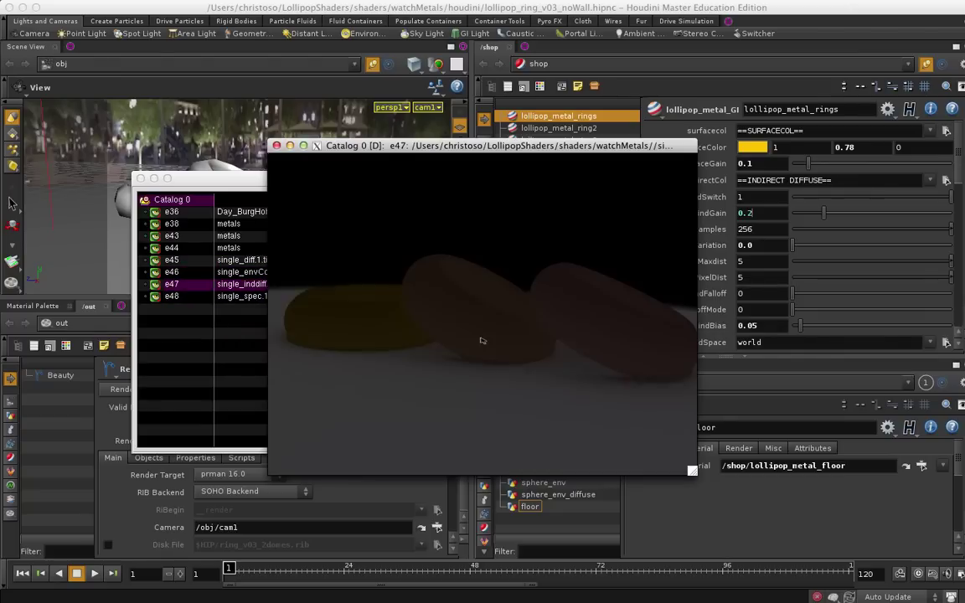